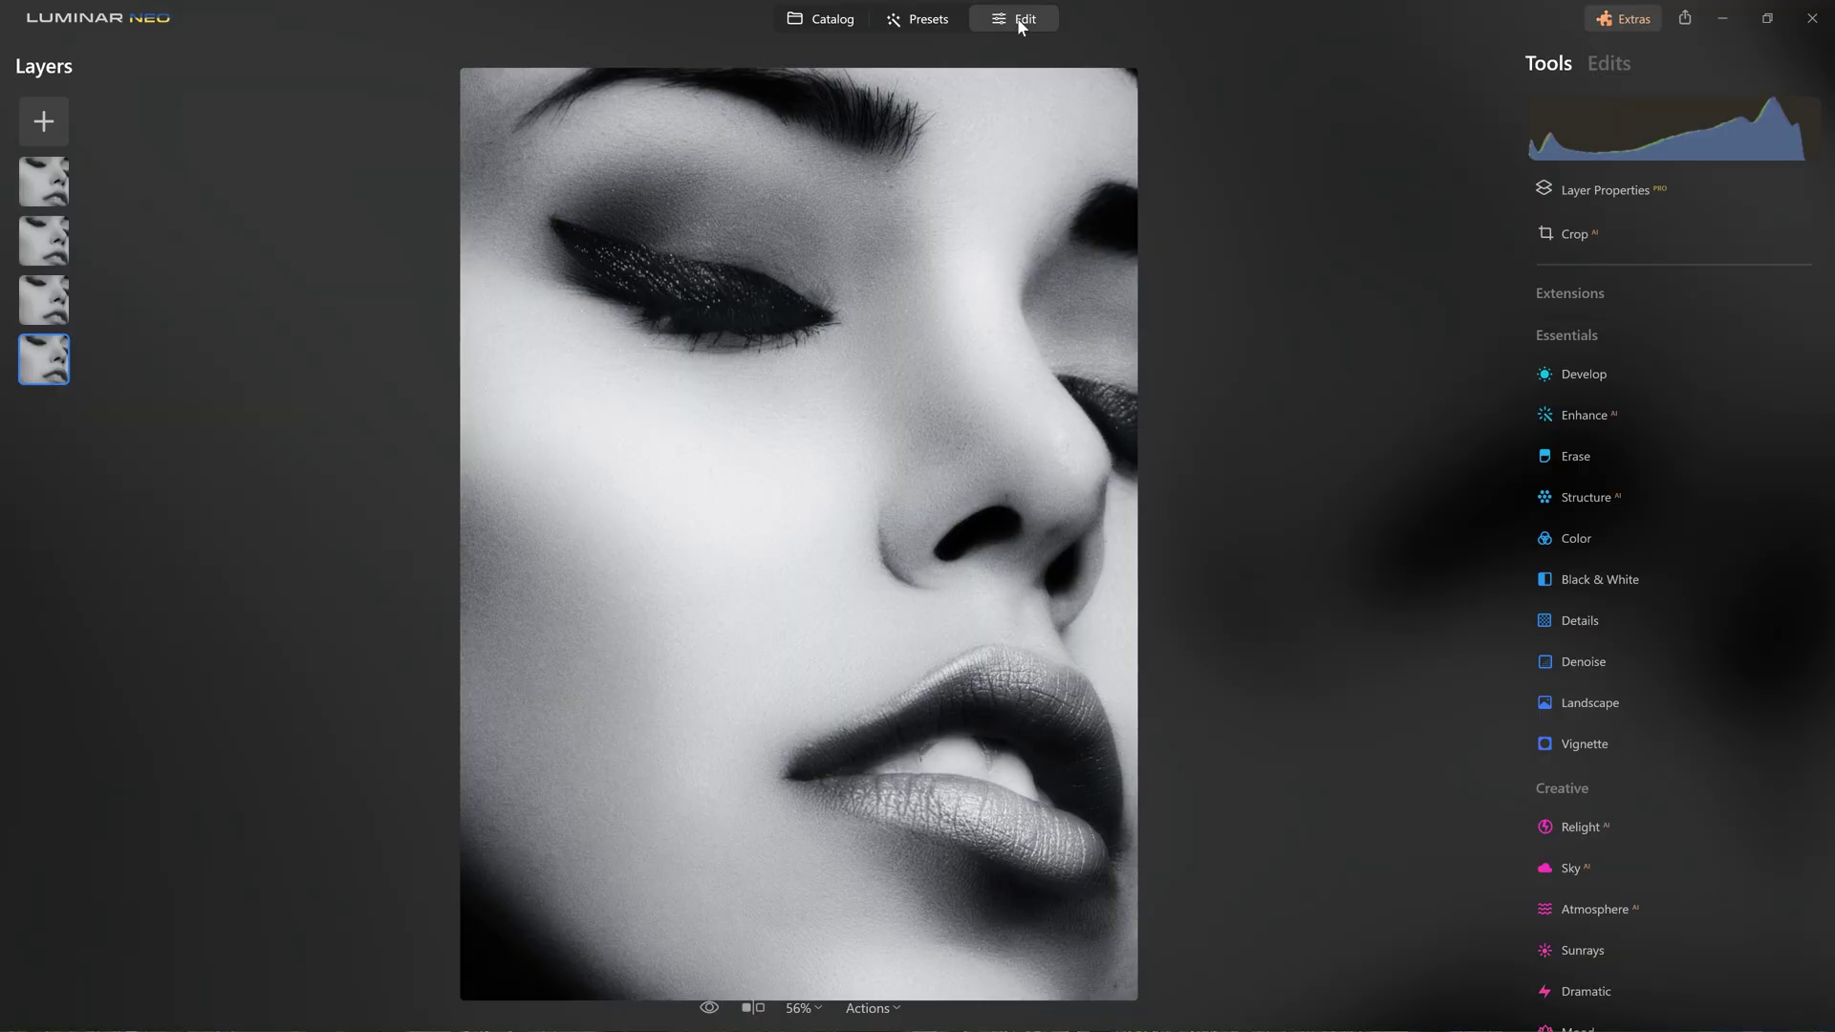
Step: Compare the black-and-white portrait with its unedited original by toggling the before view
click(1606, 63)
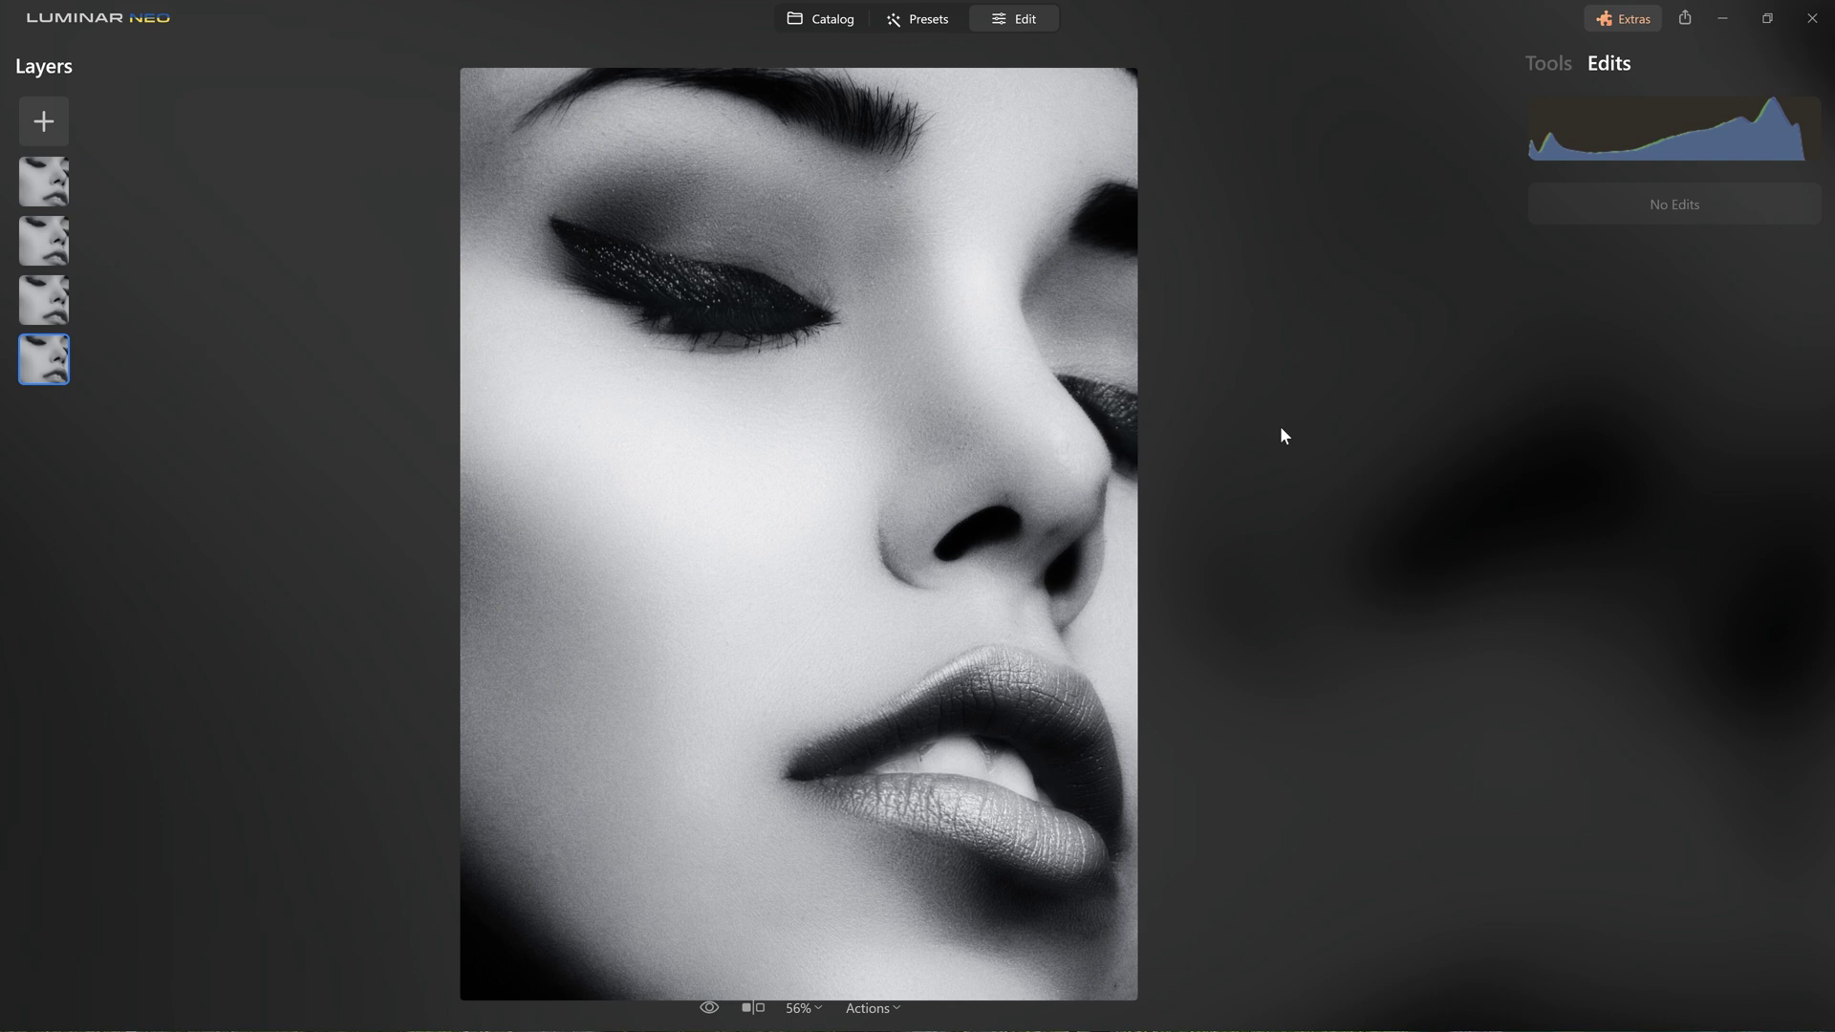
key(backslash)
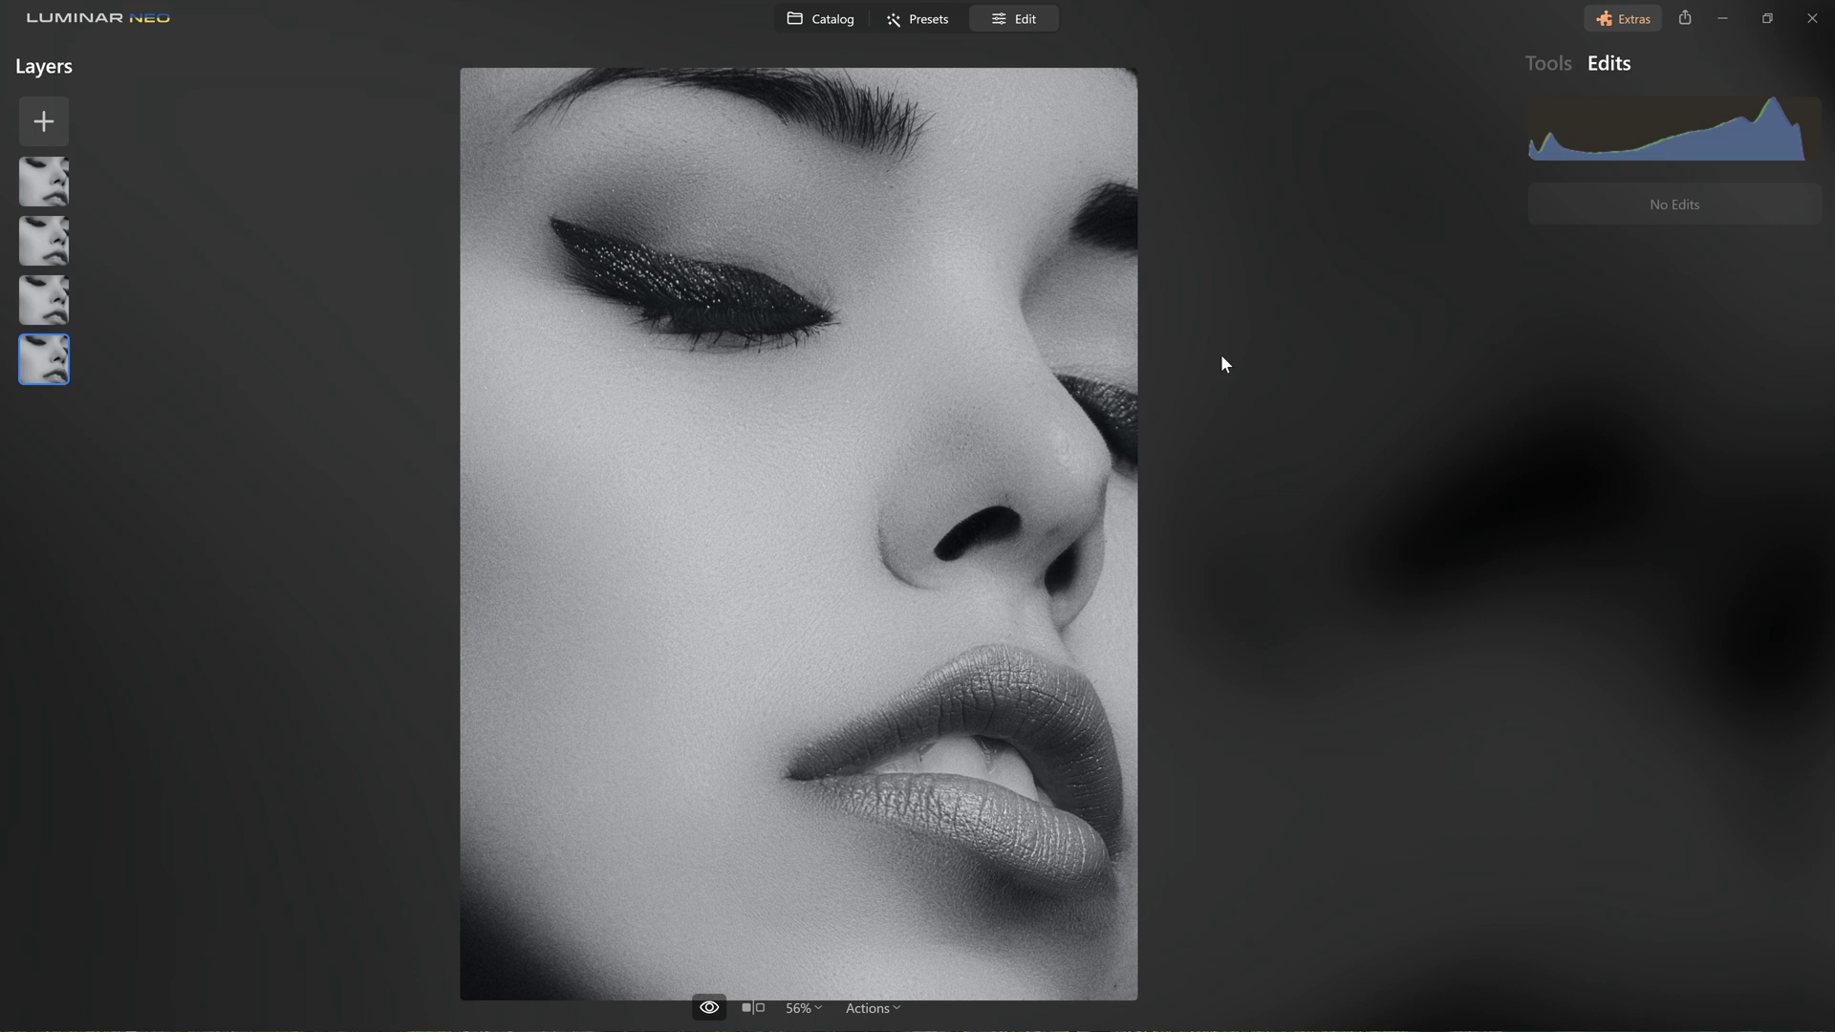
key(backslash)
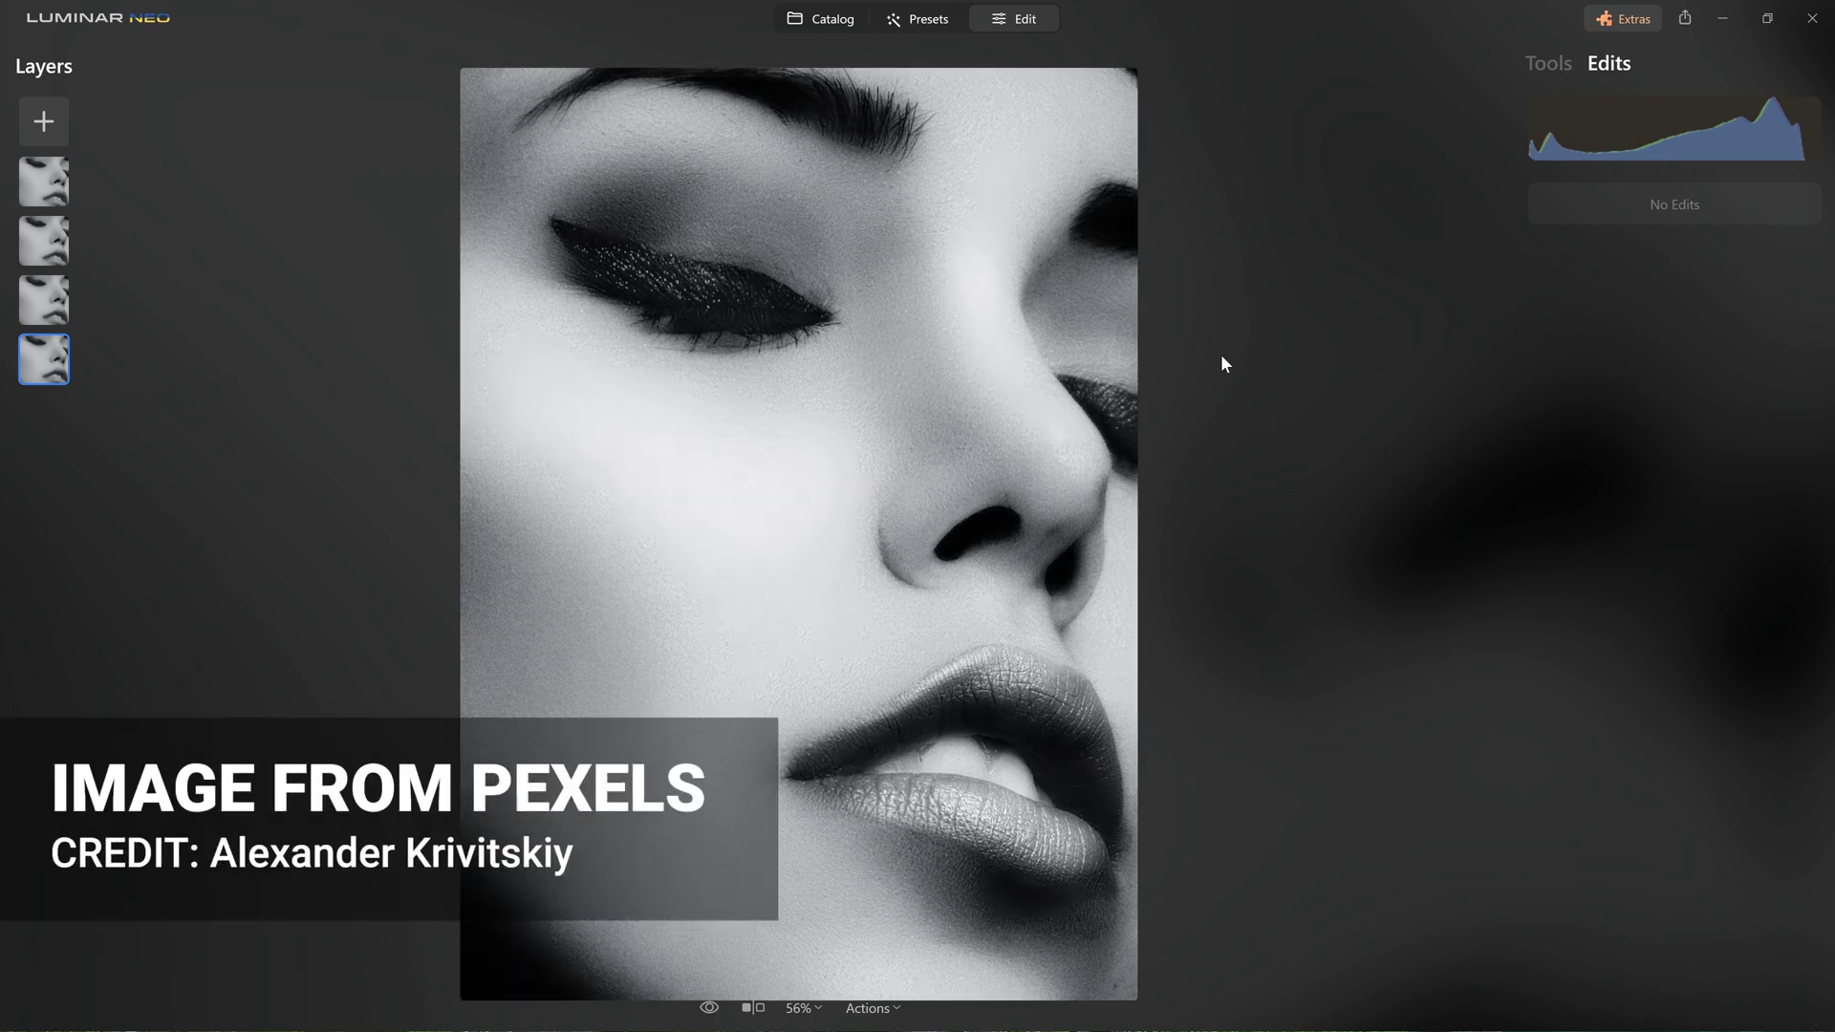
key(backslash)
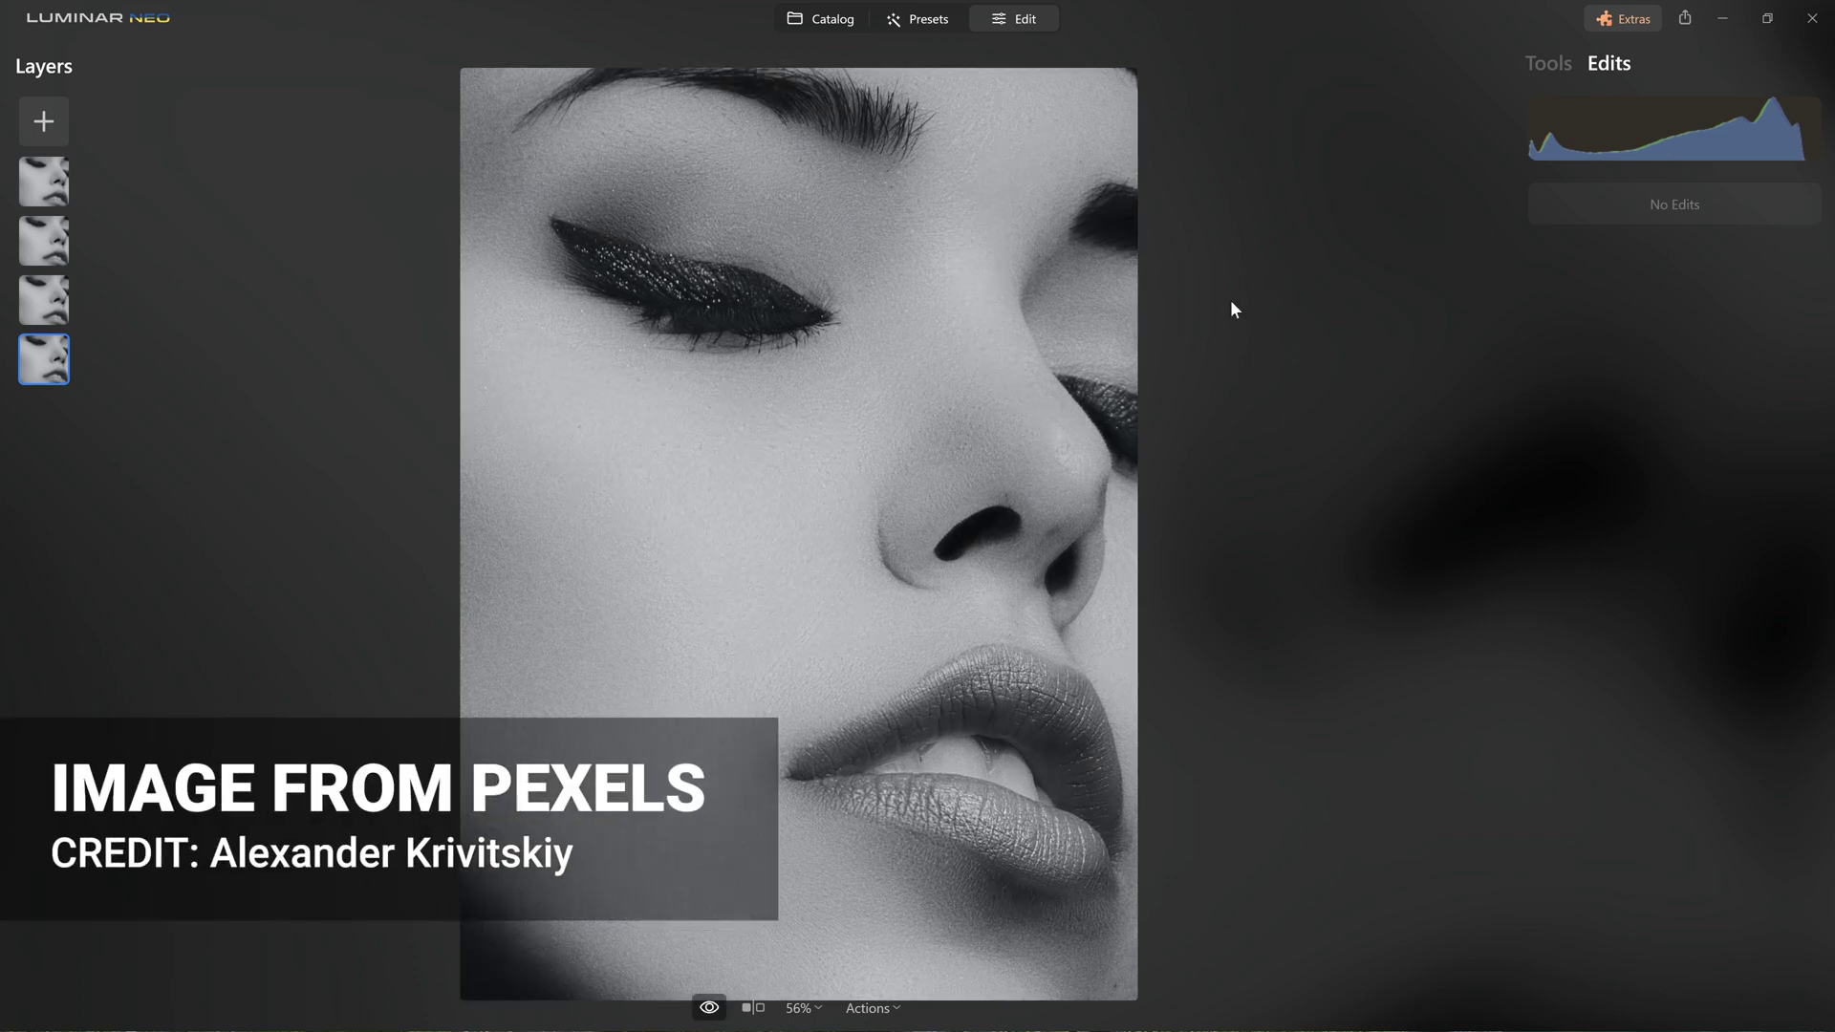
key(backslash)
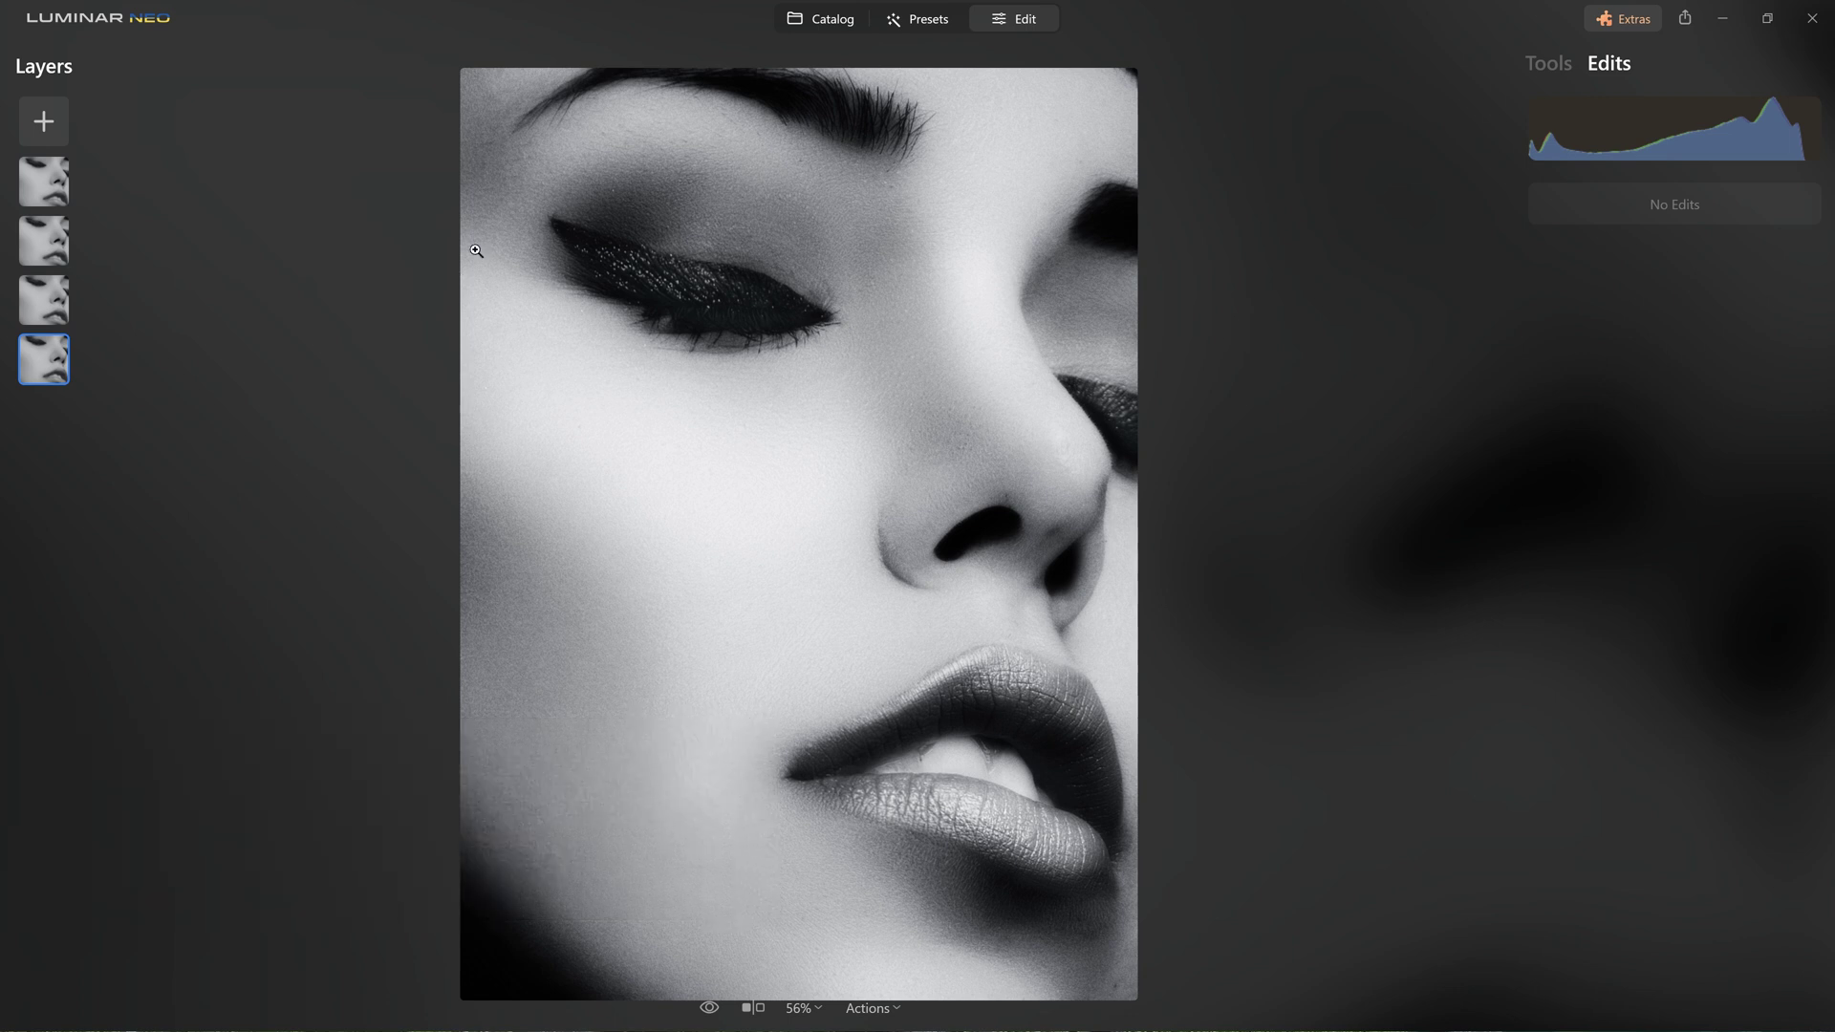
Step: Open the portrait of the curly-haired woman with round glasses from the Dodge and Burn Hack folder for editing
click(822, 20)
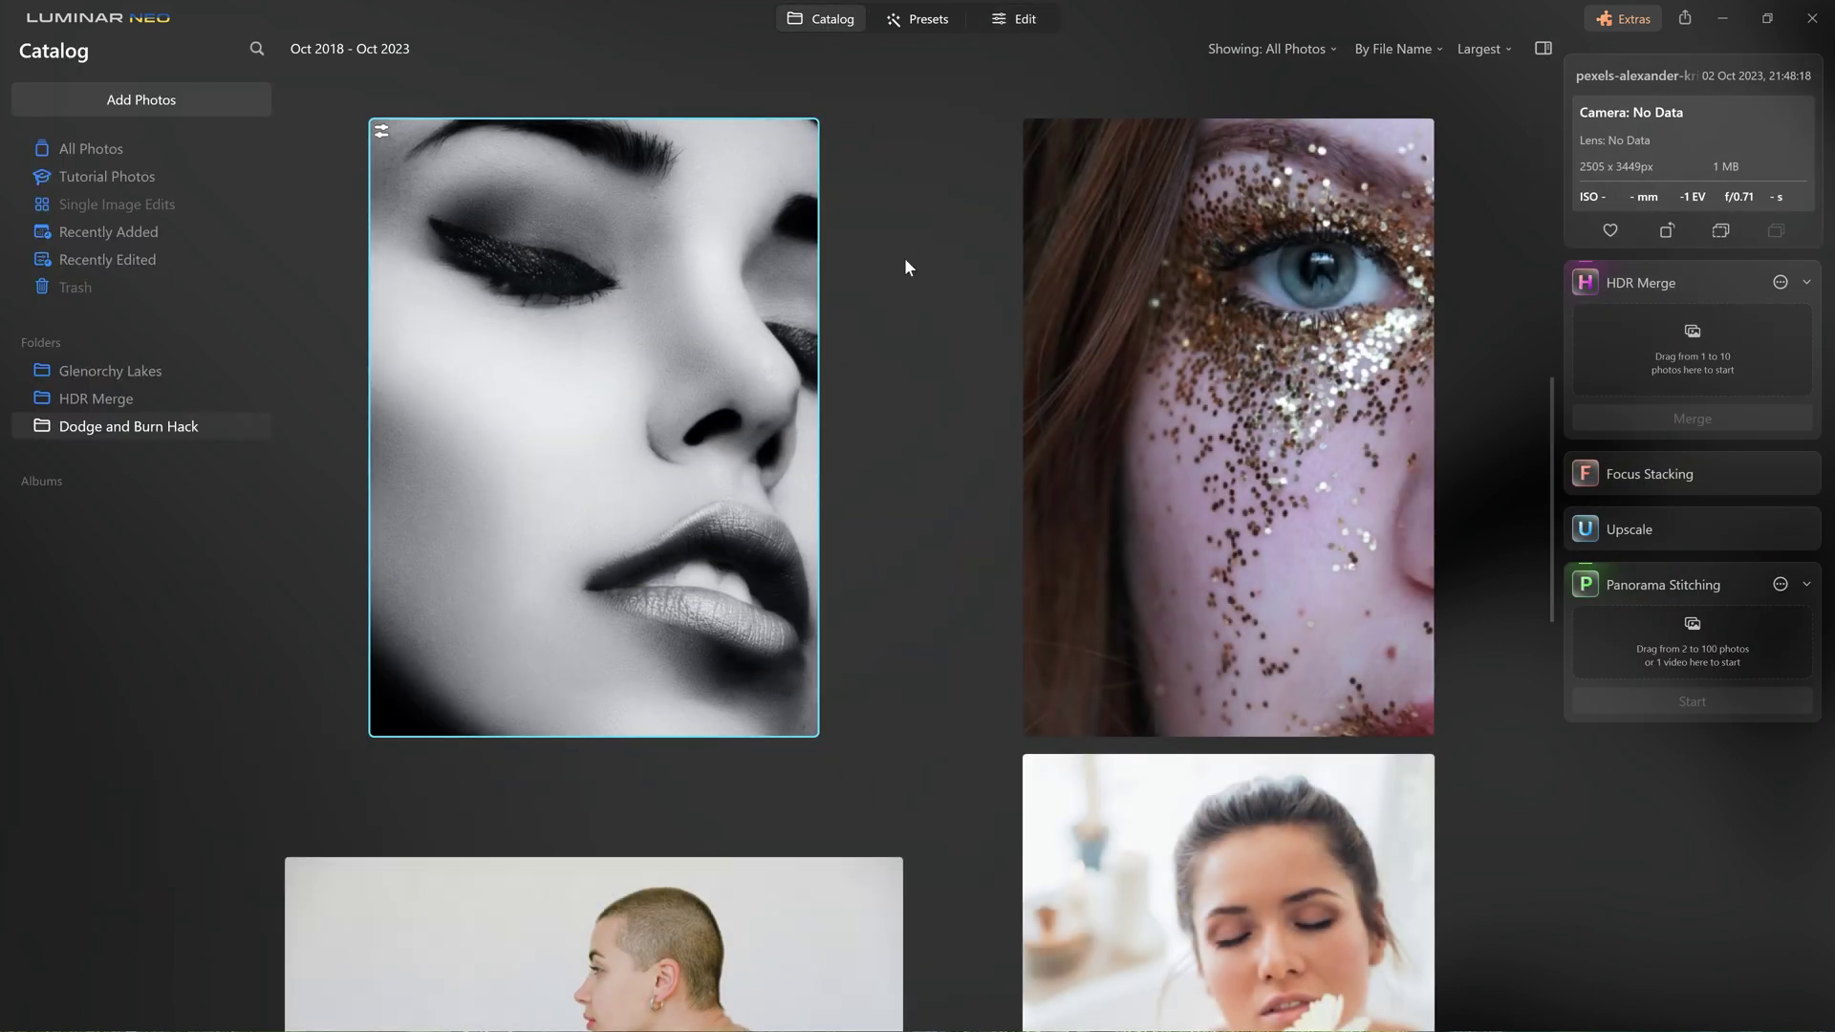
scroll(904, 263, down, 10)
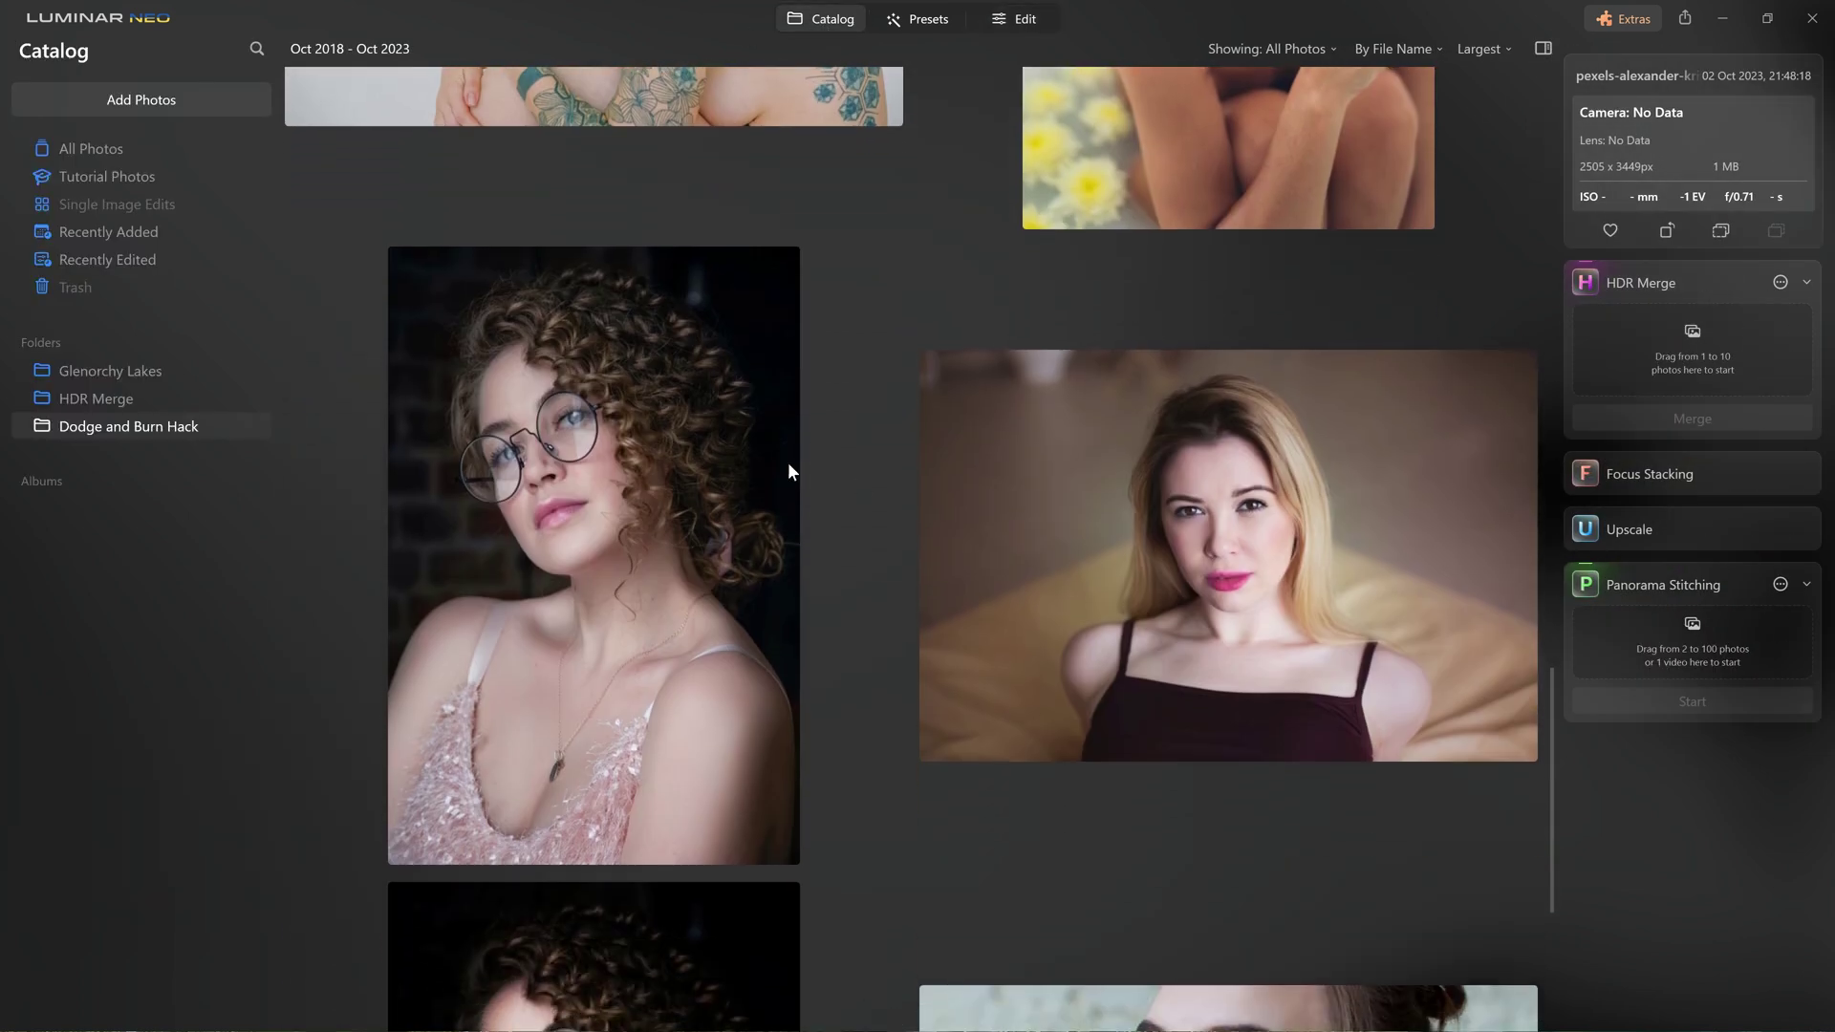
click(686, 425)
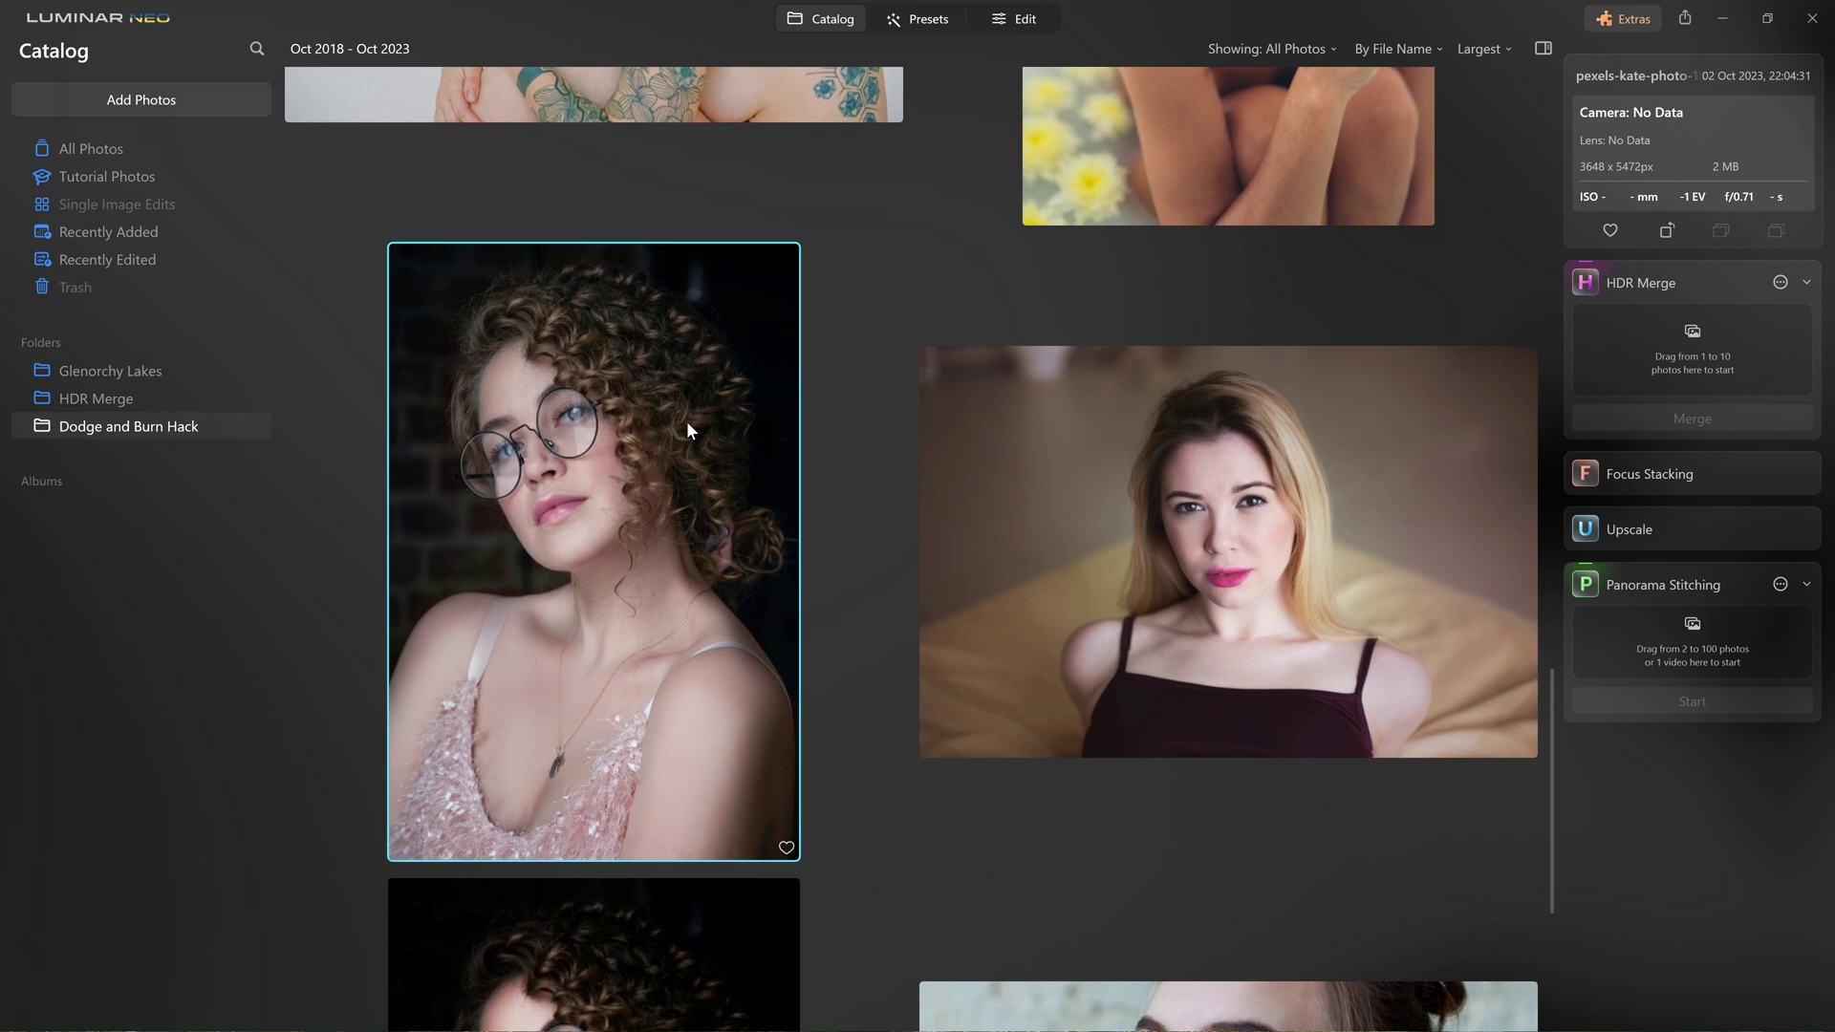
double_click(686, 425)
click(1031, 19)
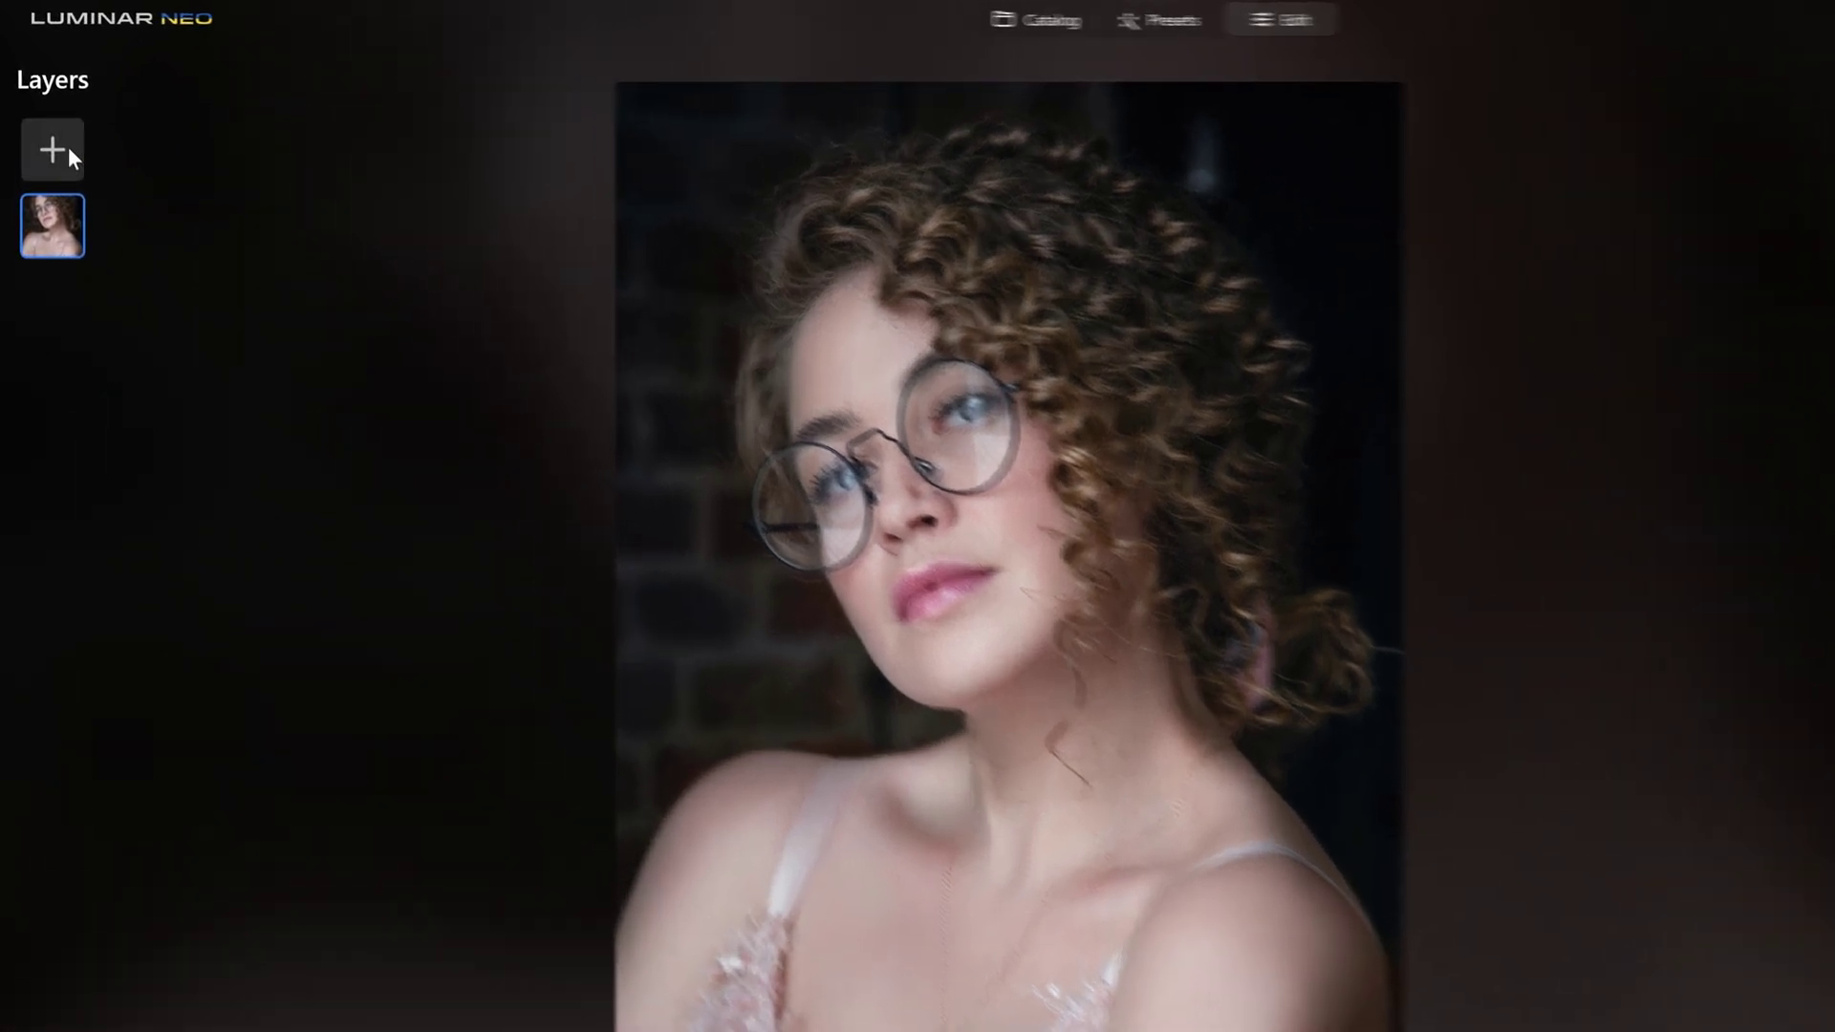
Step: Add the same portrait as a new layer, with opacity 100 and the Multiply blend mode
click(44, 121)
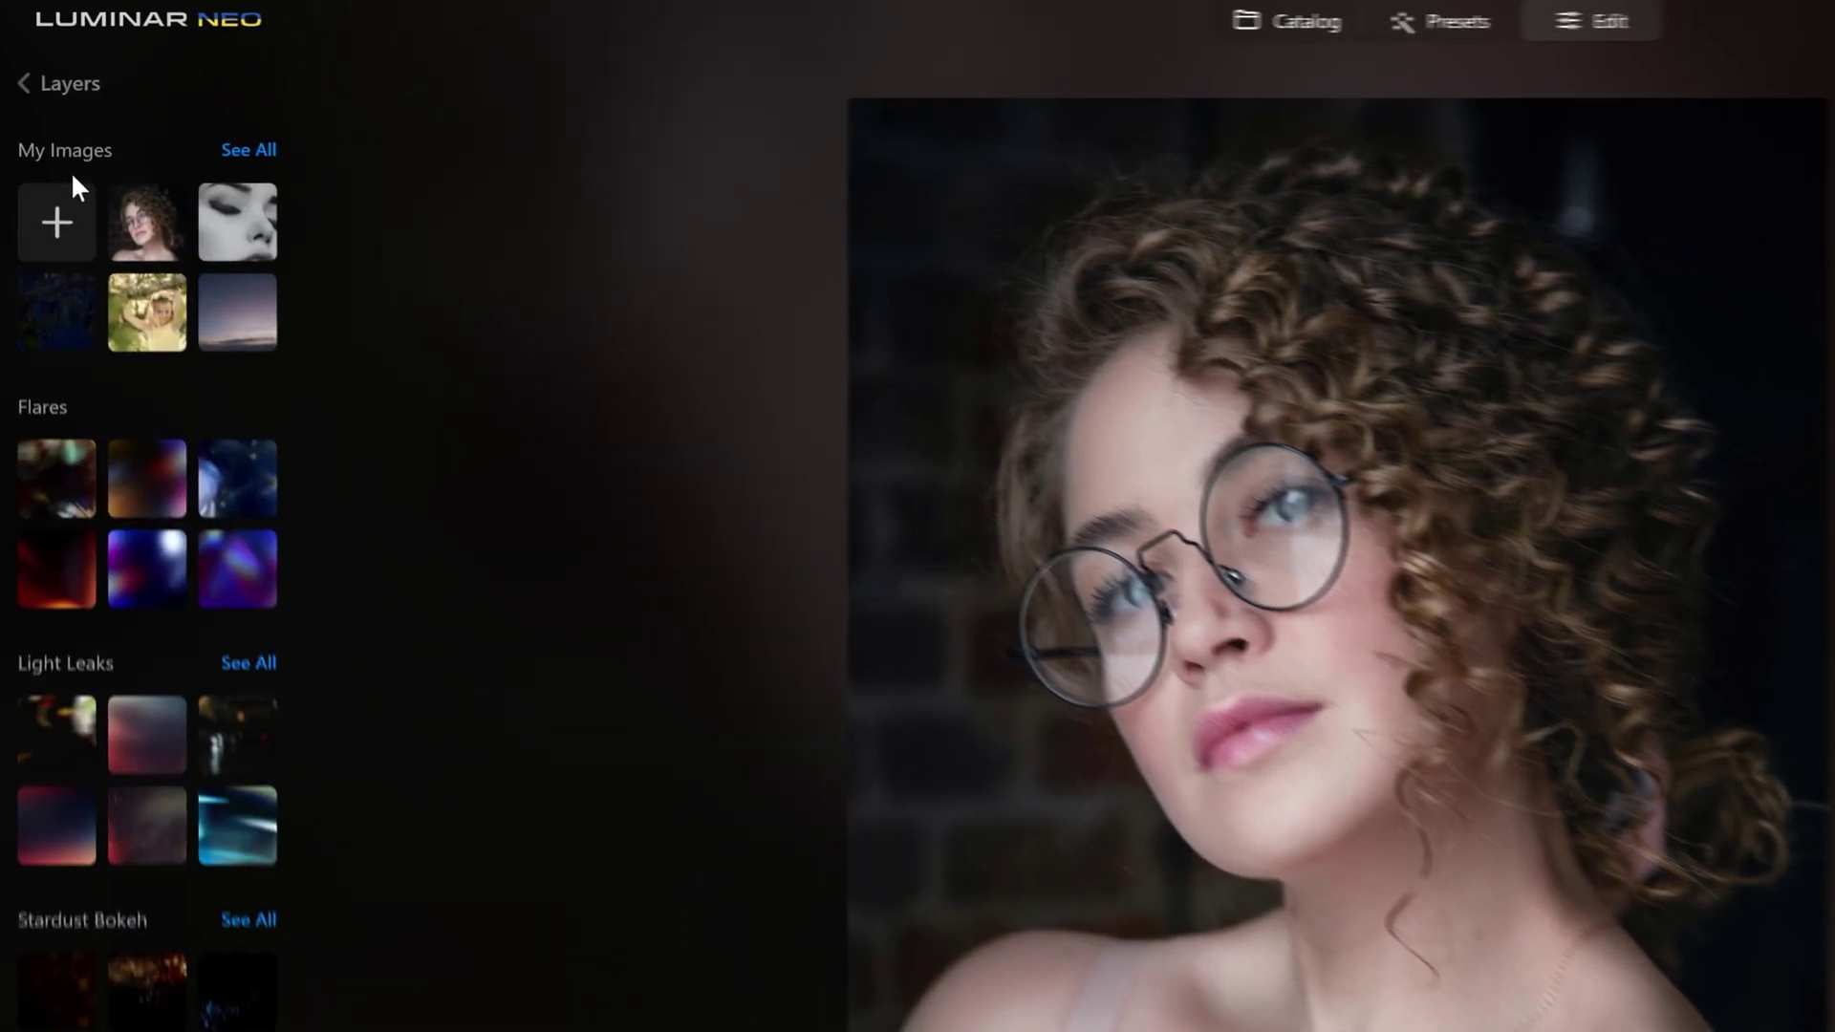
click(143, 239)
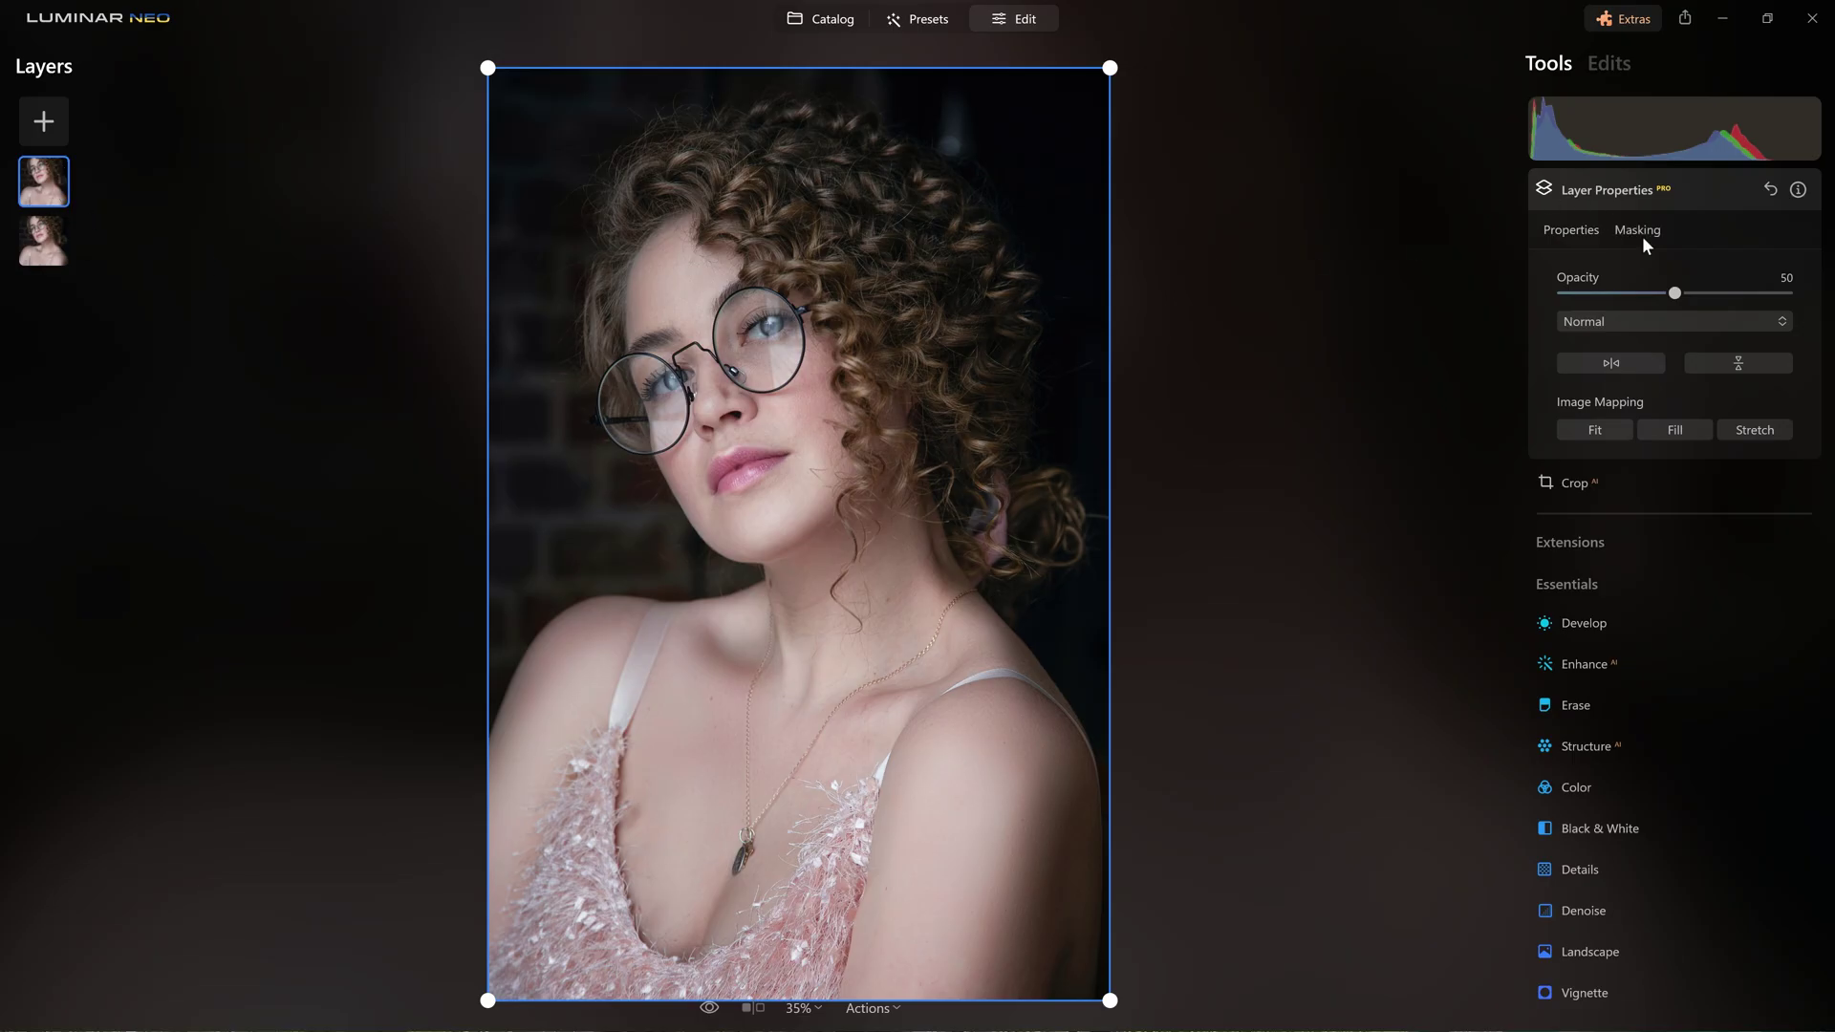
drag(1684, 301, 1791, 298)
click(1654, 321)
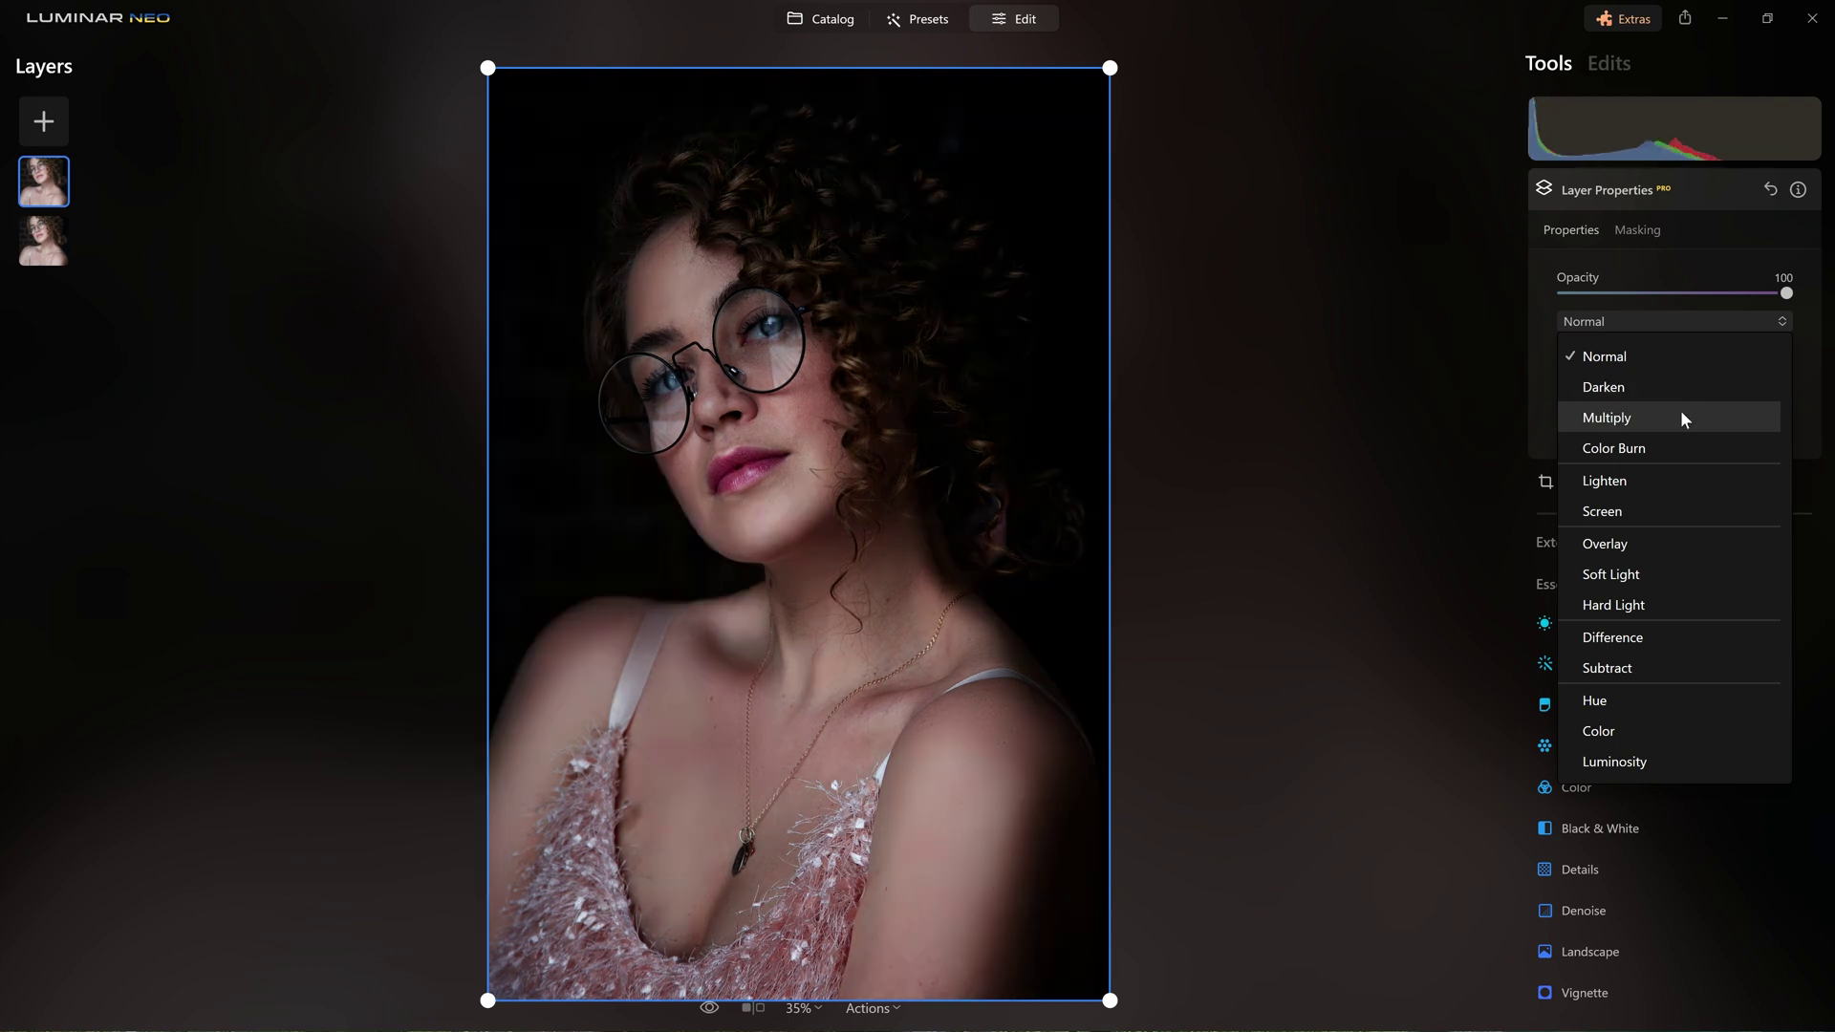
click(1650, 417)
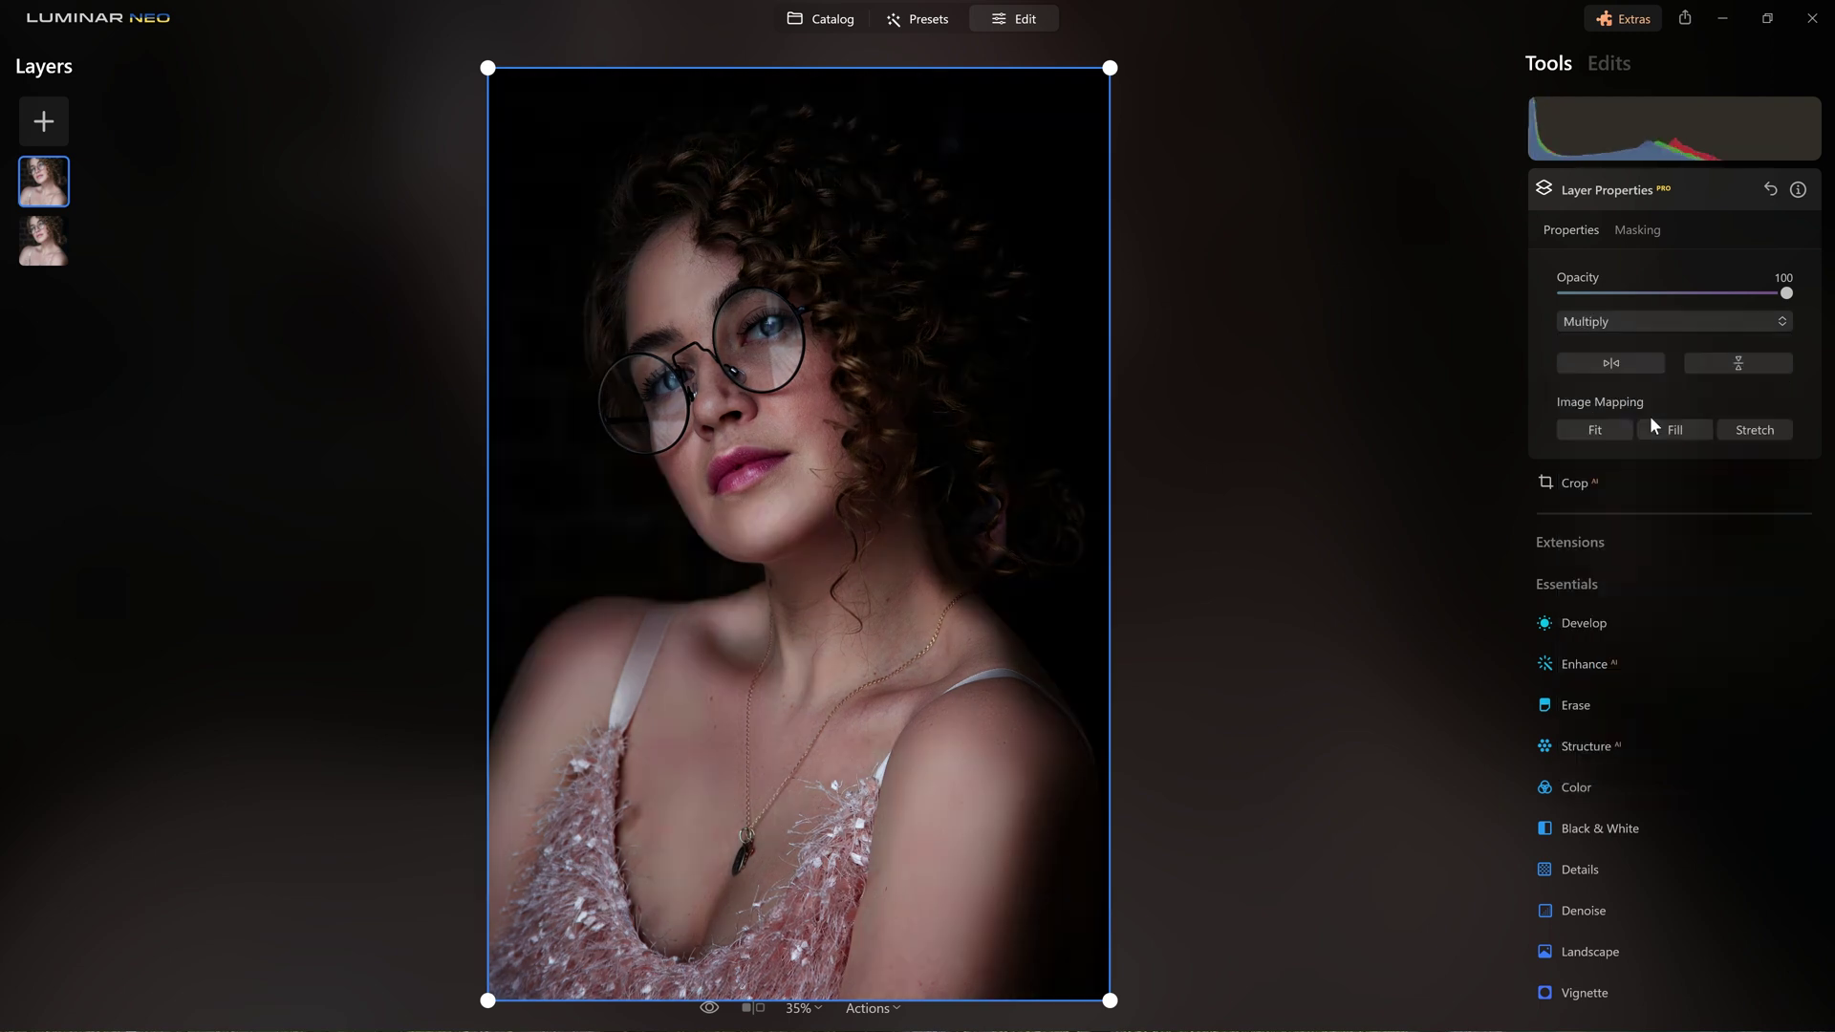
Step: Hide and show the Multiply layer to compare its darkening with the original
right_click(54, 202)
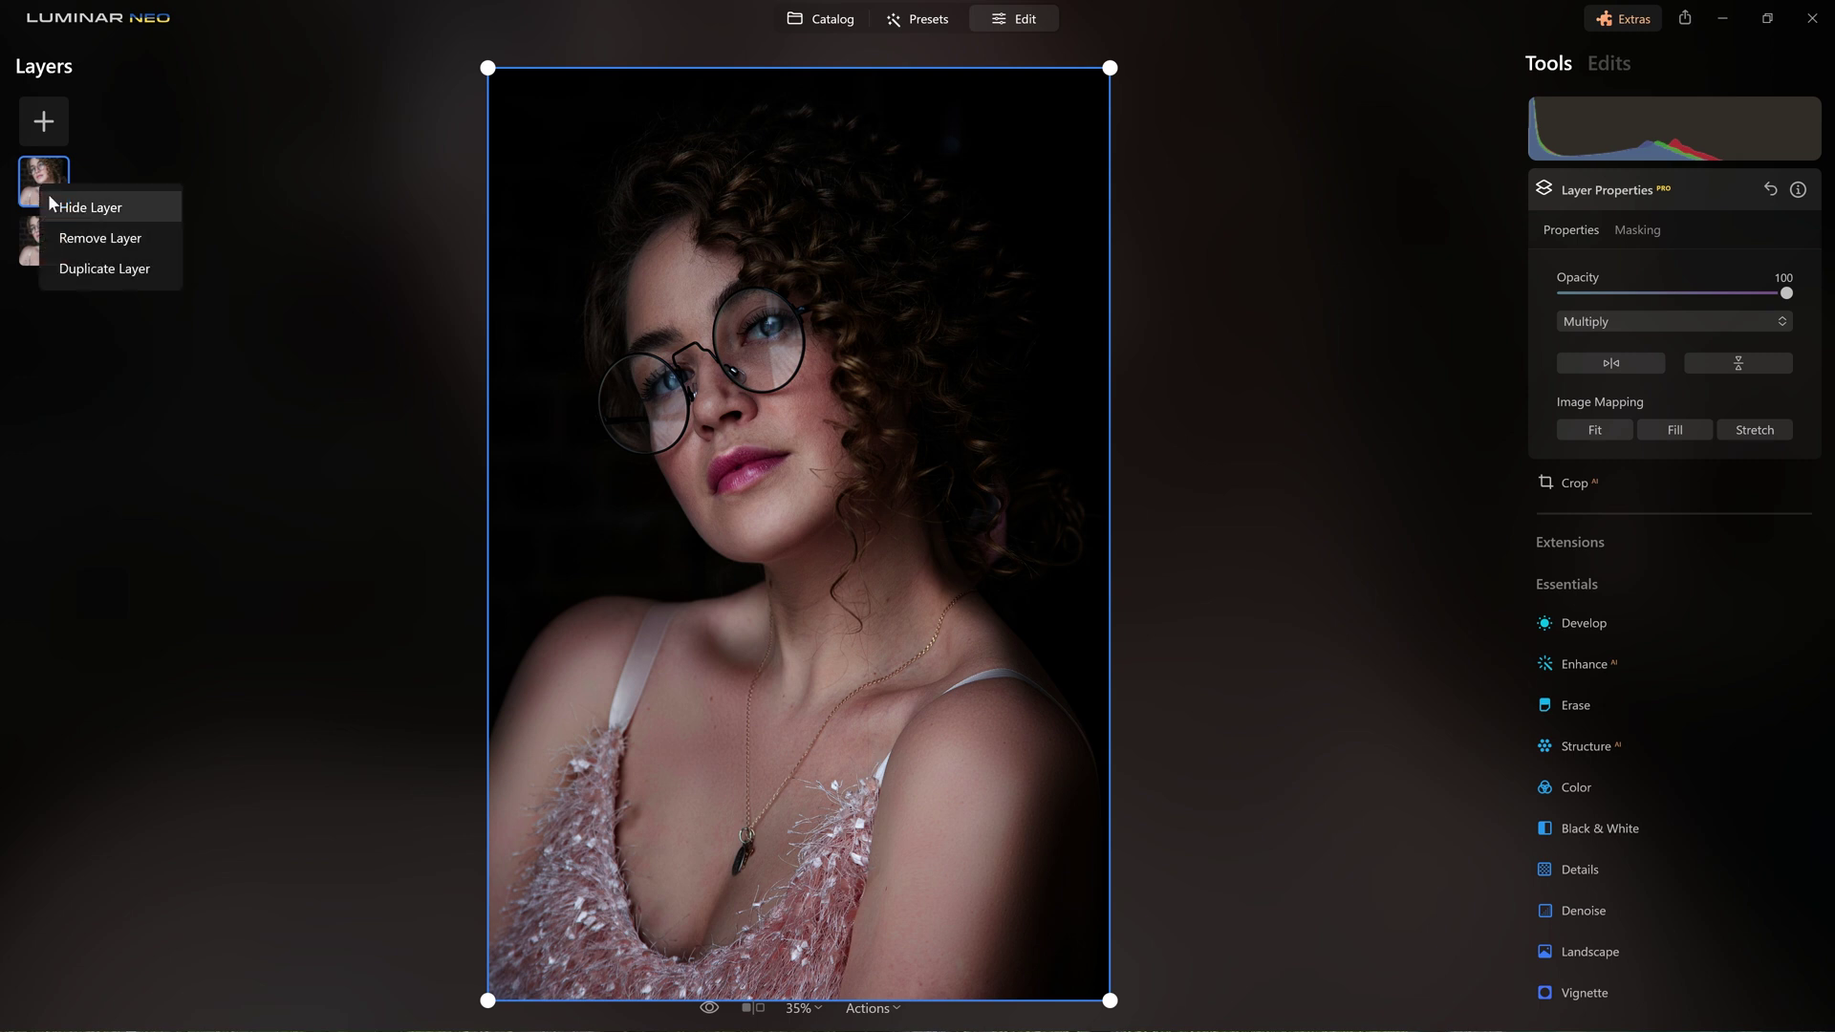
click(71, 202)
right_click(53, 191)
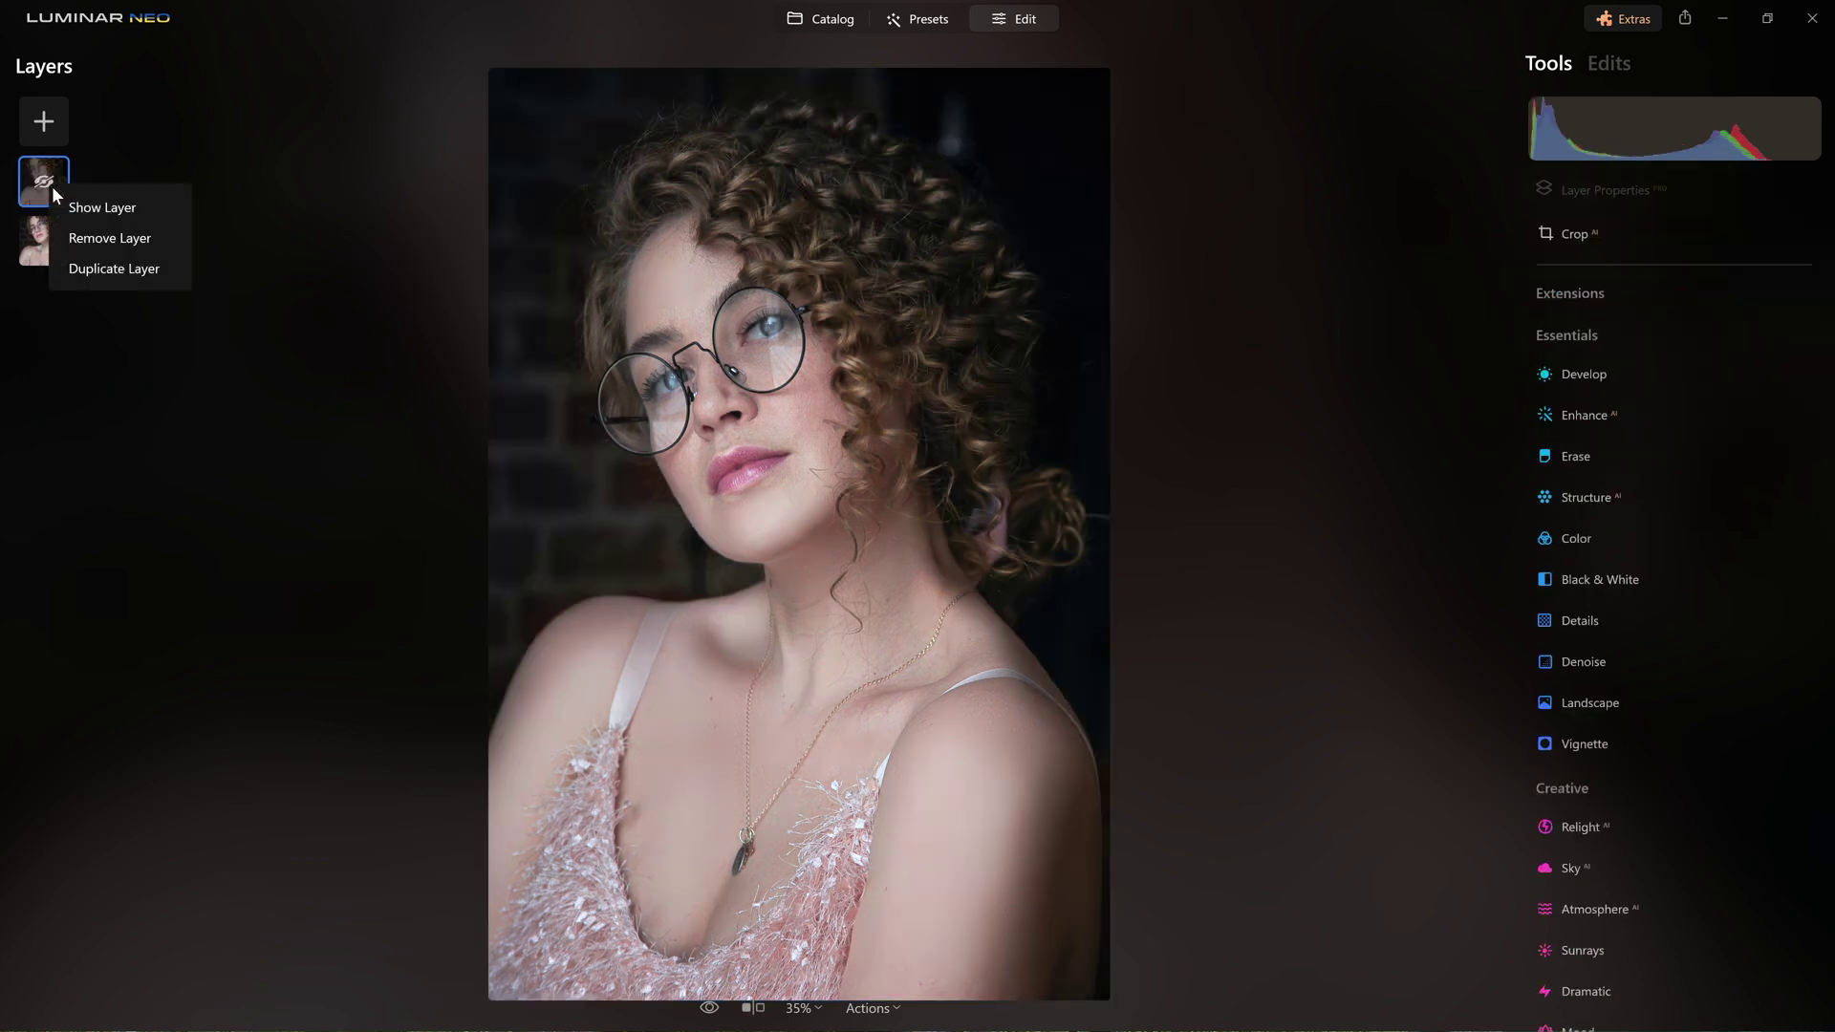
click(70, 201)
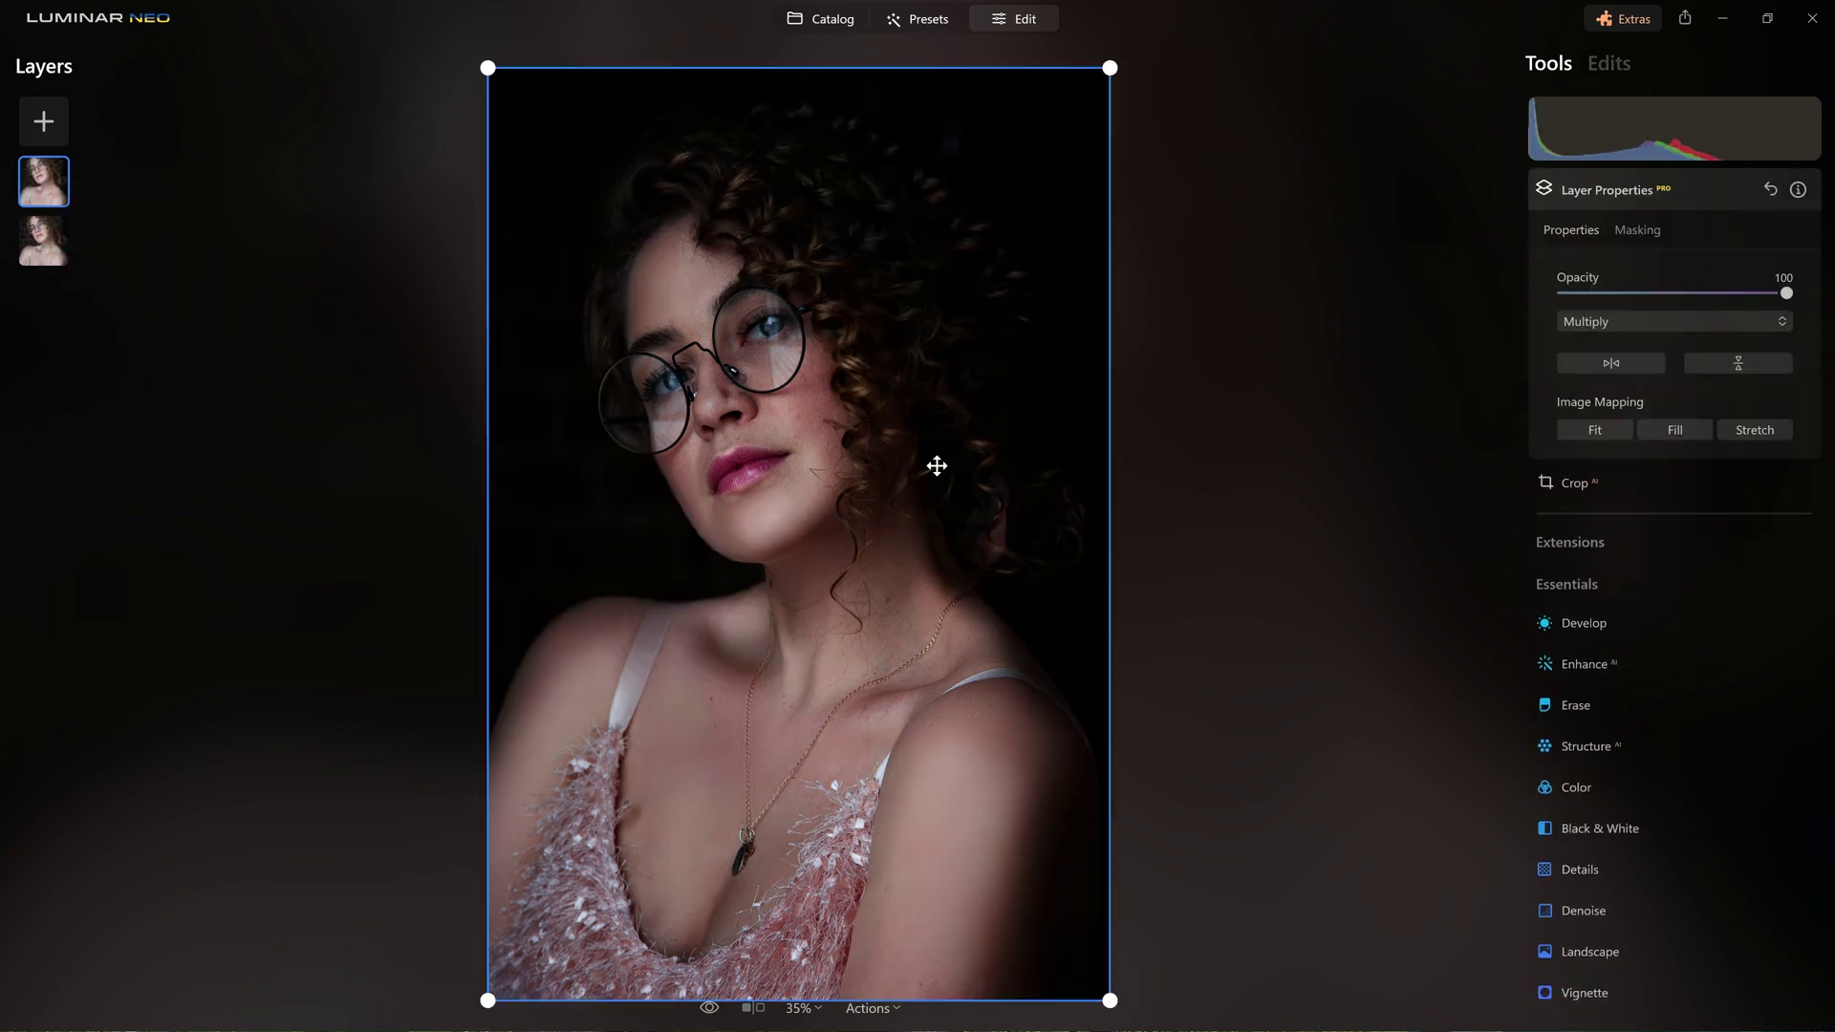
Step: Open the mask brush in Paint mode for the Multiply layer
click(1638, 230)
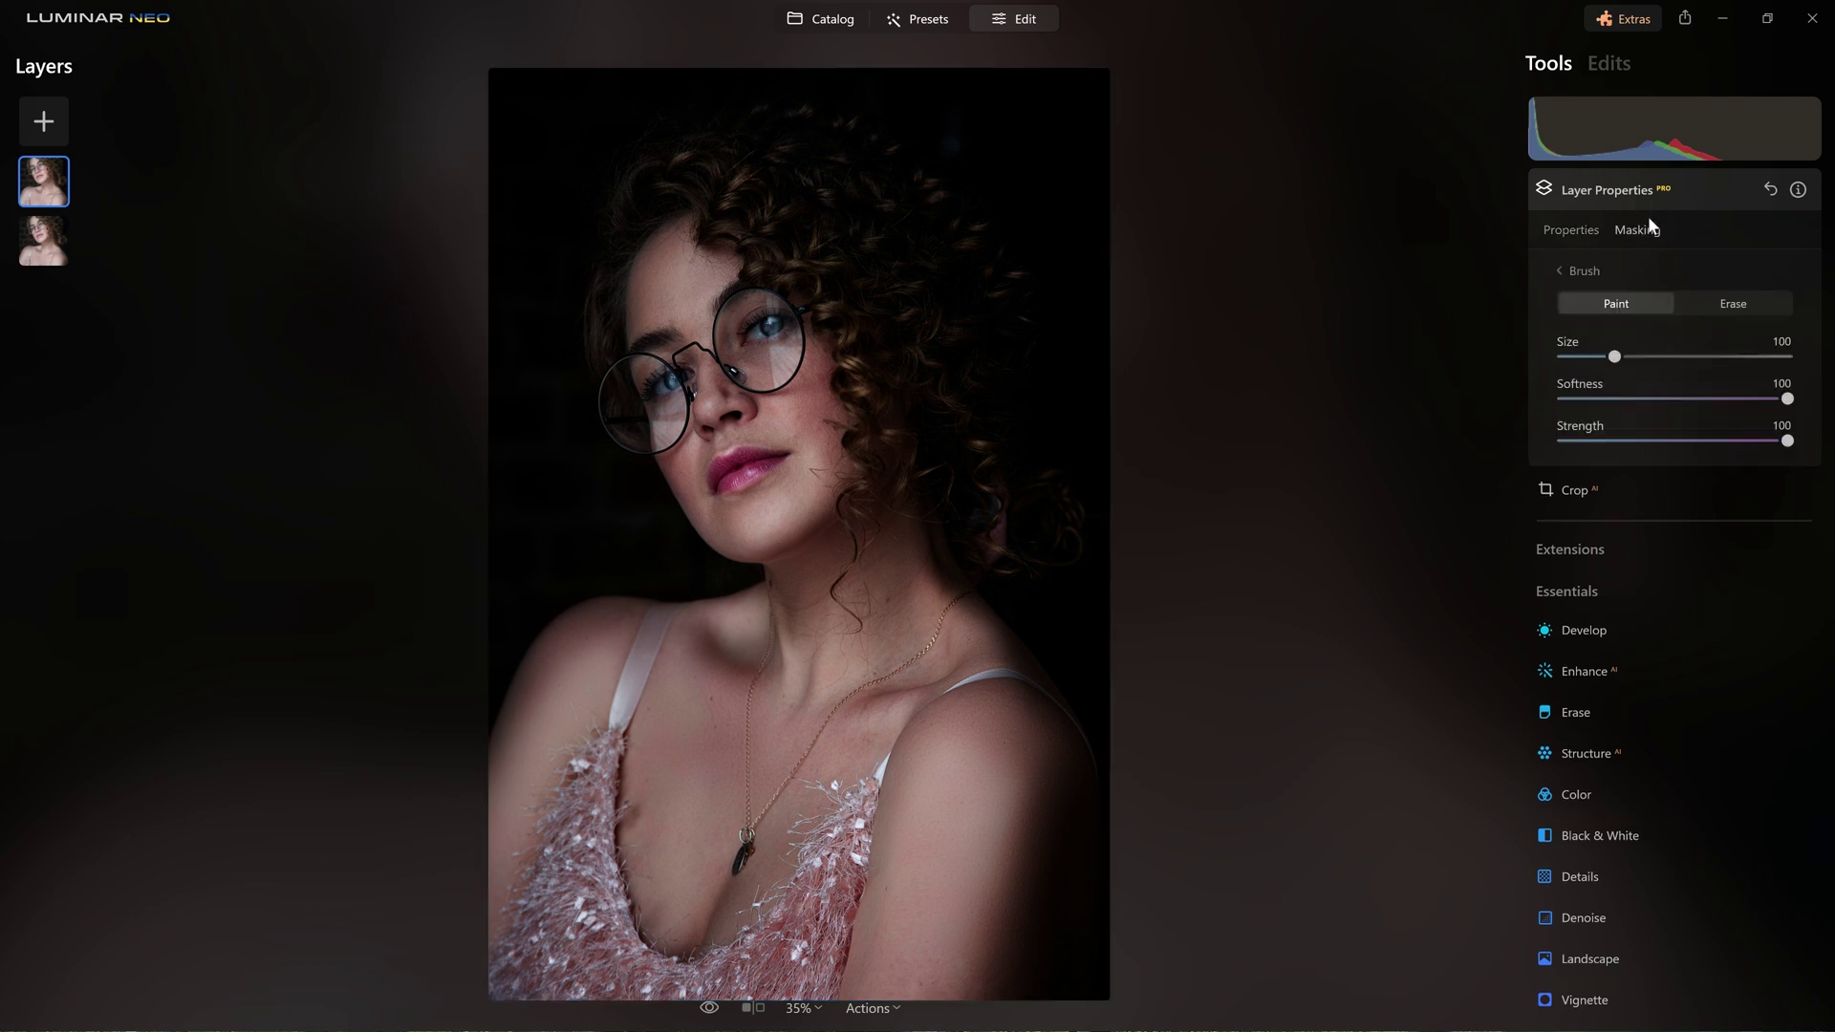
click(1591, 268)
click(1583, 273)
Step: Try painting shadows on the chest, shoulder and face with the mask brush at size 40 and strength 100, and undo the strokes
mouse_move(631, 703)
mouse_down()
mouse_move(686, 814)
mouse_move(801, 814)
mouse_move(869, 756)
mouse_move(976, 773)
mouse_move(1006, 879)
mouse_up()
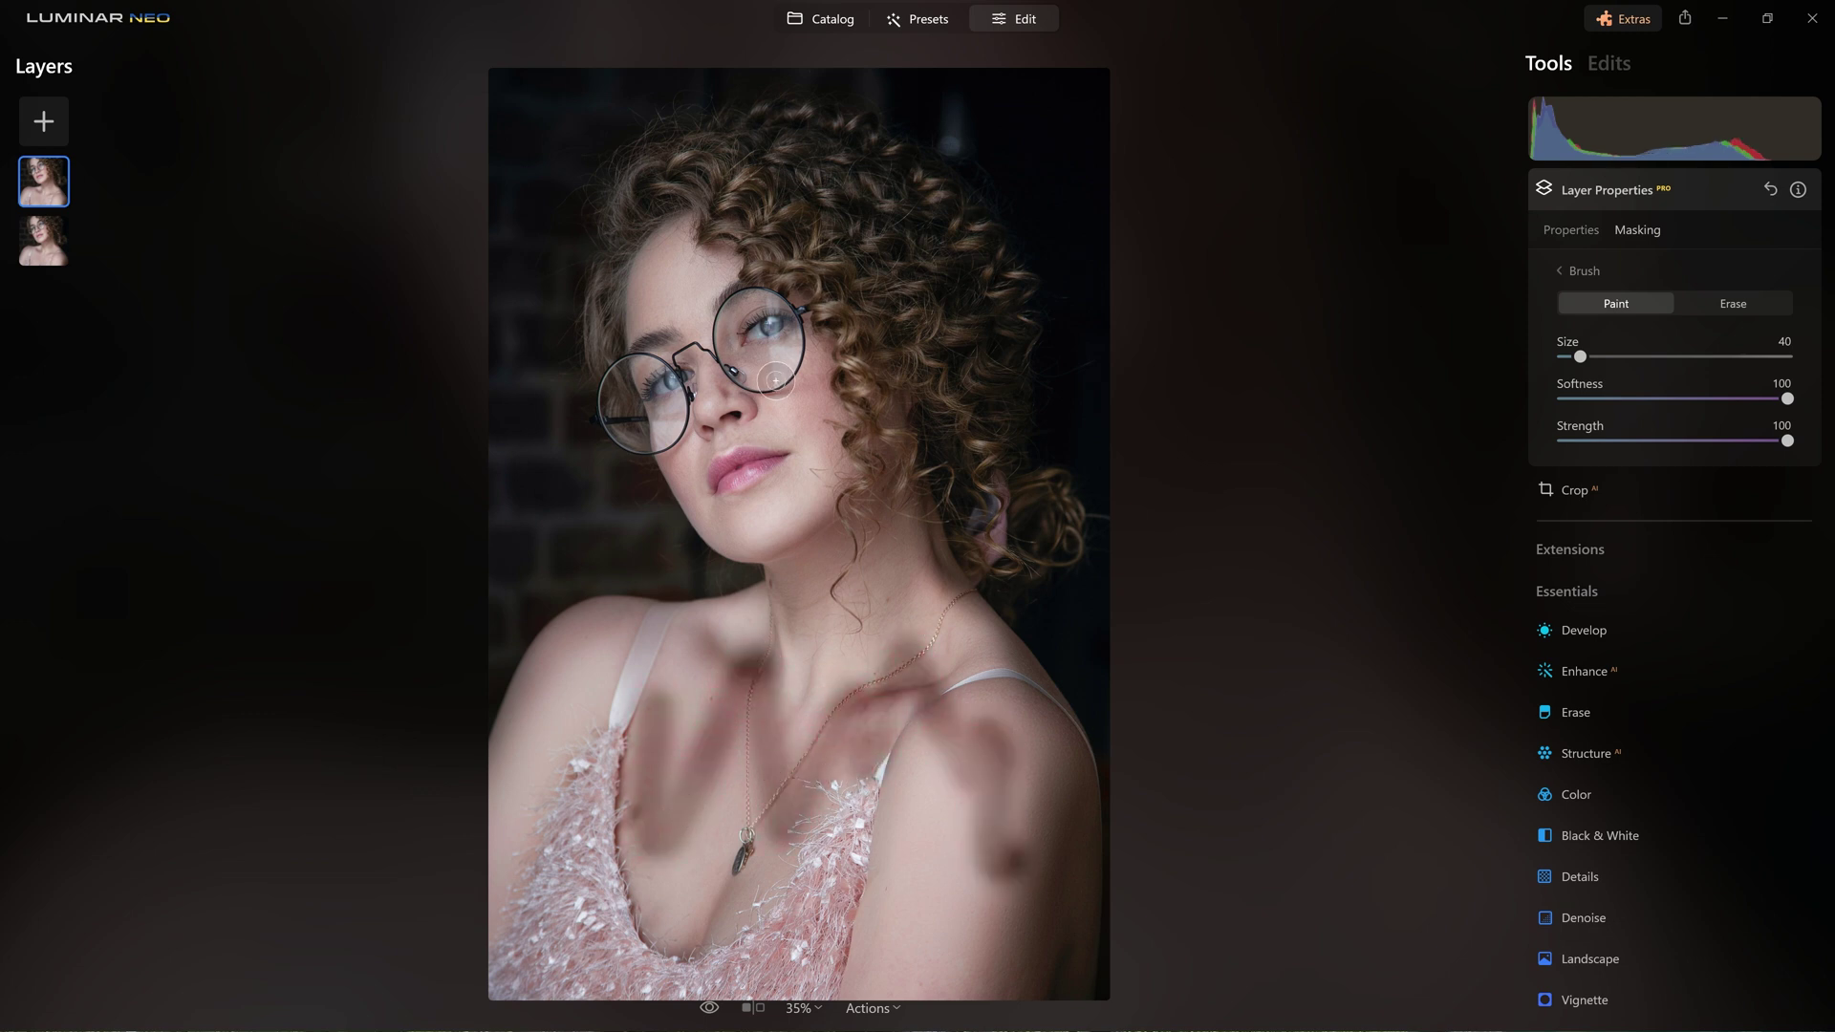
mouse_move(777, 381)
mouse_down()
mouse_move(643, 490)
mouse_move(835, 625)
mouse_up()
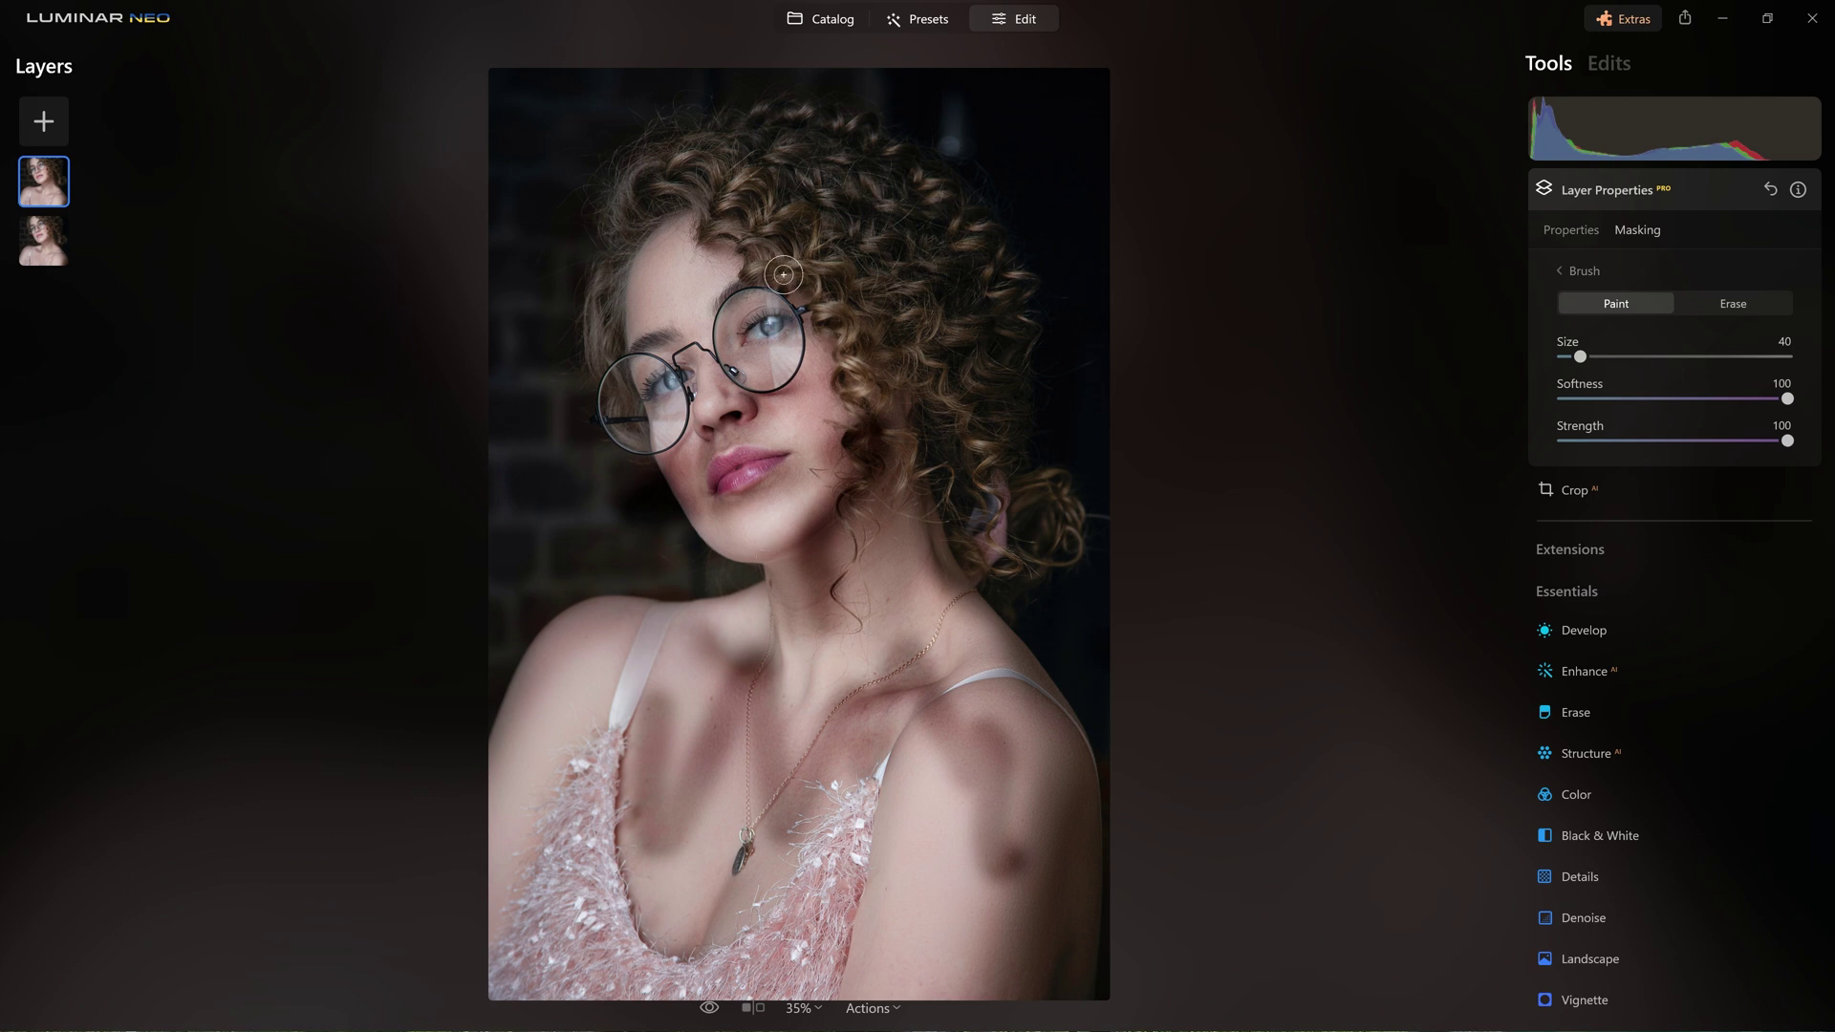
drag(782, 277, 645, 430)
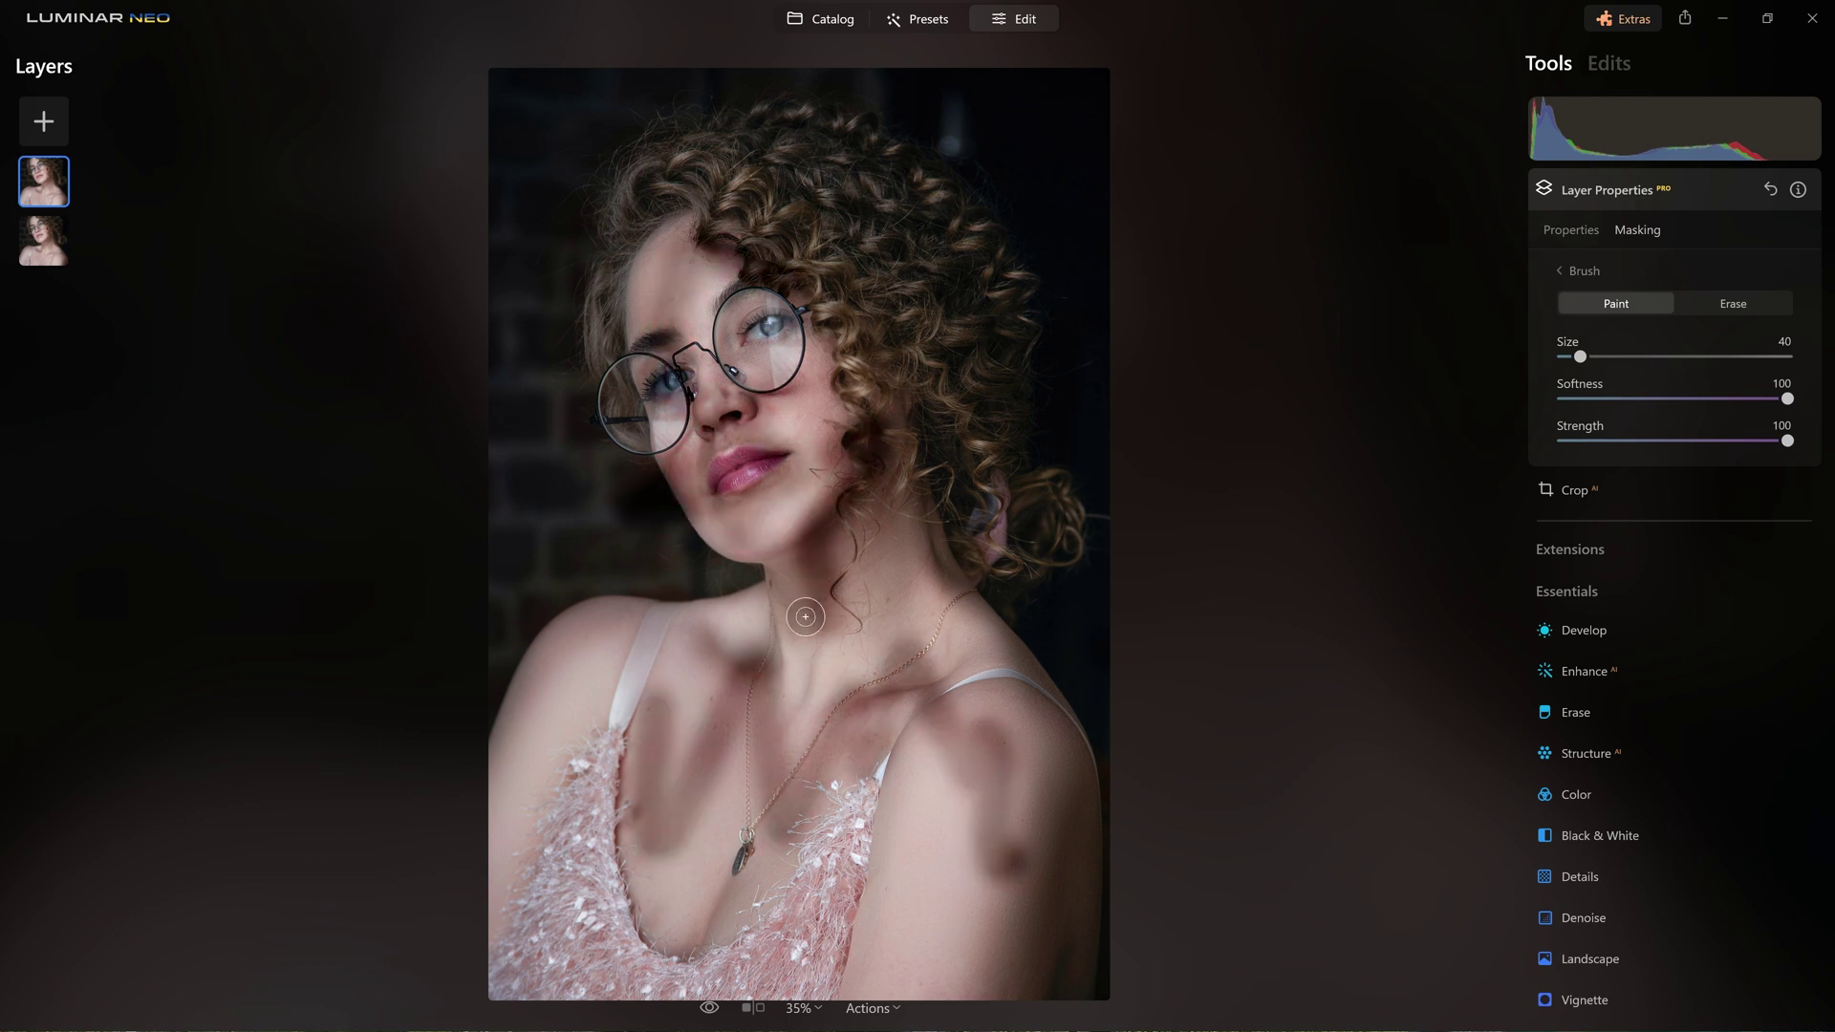
key(ctrl+z)
key(ctrl+z)
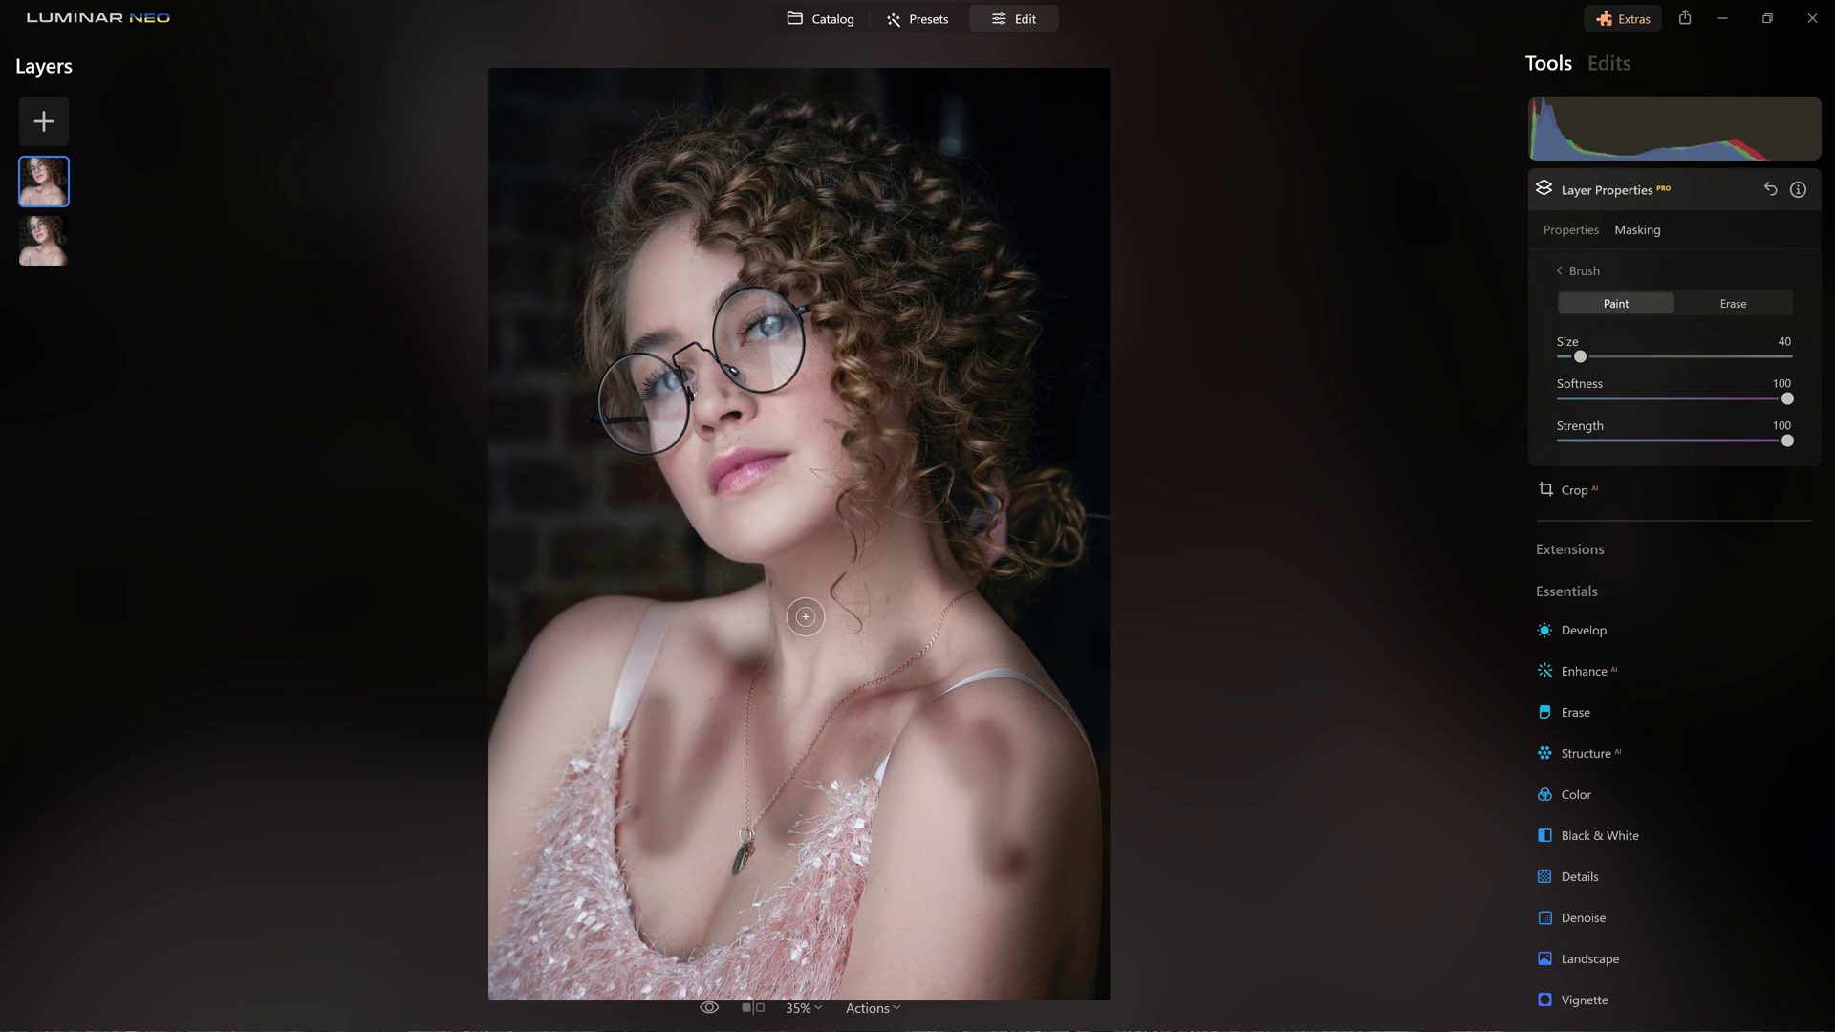
key(ctrl+z)
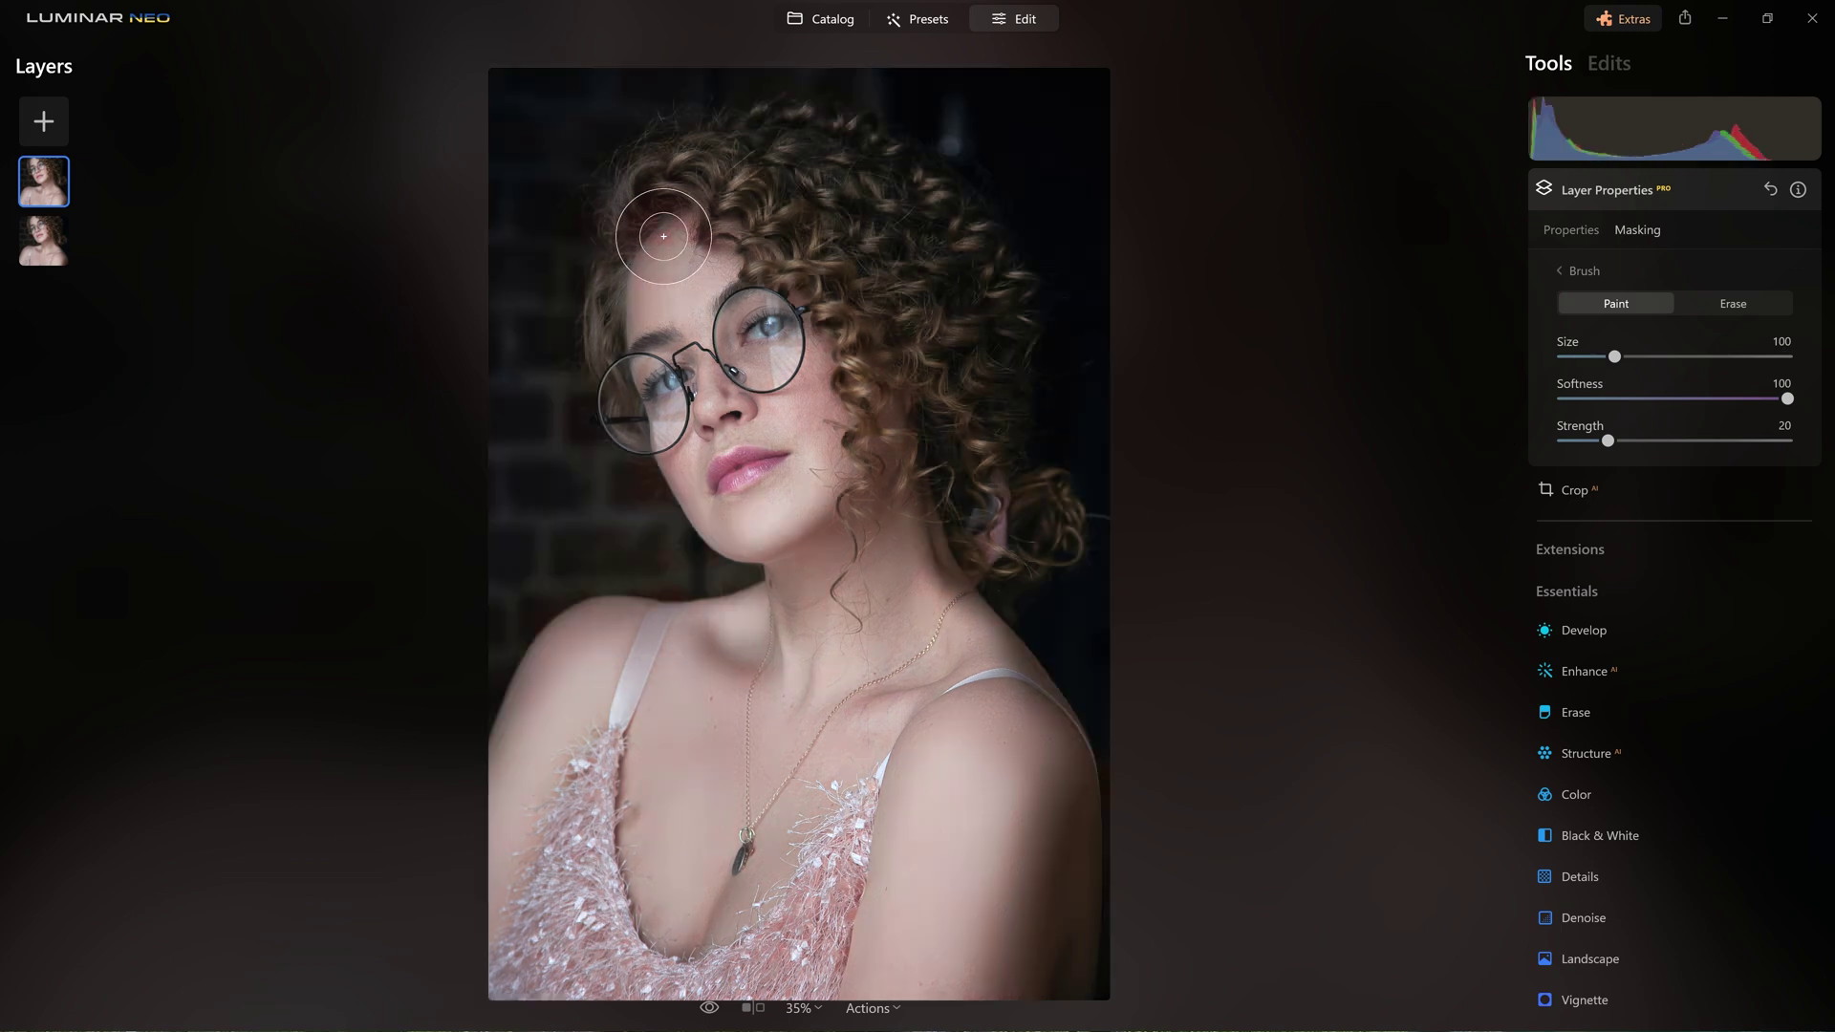
Step: Set the mask brush strength to 20 and paint soft shadows along the face contour, hair, neck and chest
mouse_move(664, 238)
mouse_down()
mouse_move(629, 395)
mouse_move(770, 556)
mouse_move(619, 613)
mouse_move(464, 861)
mouse_up()
mouse_move(806, 693)
mouse_down()
mouse_move(799, 622)
mouse_move(710, 674)
mouse_up()
mouse_move(674, 221)
mouse_down()
mouse_move(826, 321)
mouse_move(864, 485)
mouse_move(666, 487)
mouse_move(607, 295)
mouse_move(810, 275)
mouse_move(862, 250)
mouse_move(948, 614)
mouse_move(1023, 730)
mouse_move(940, 1024)
mouse_up()
scroll(865, 822, down, 4)
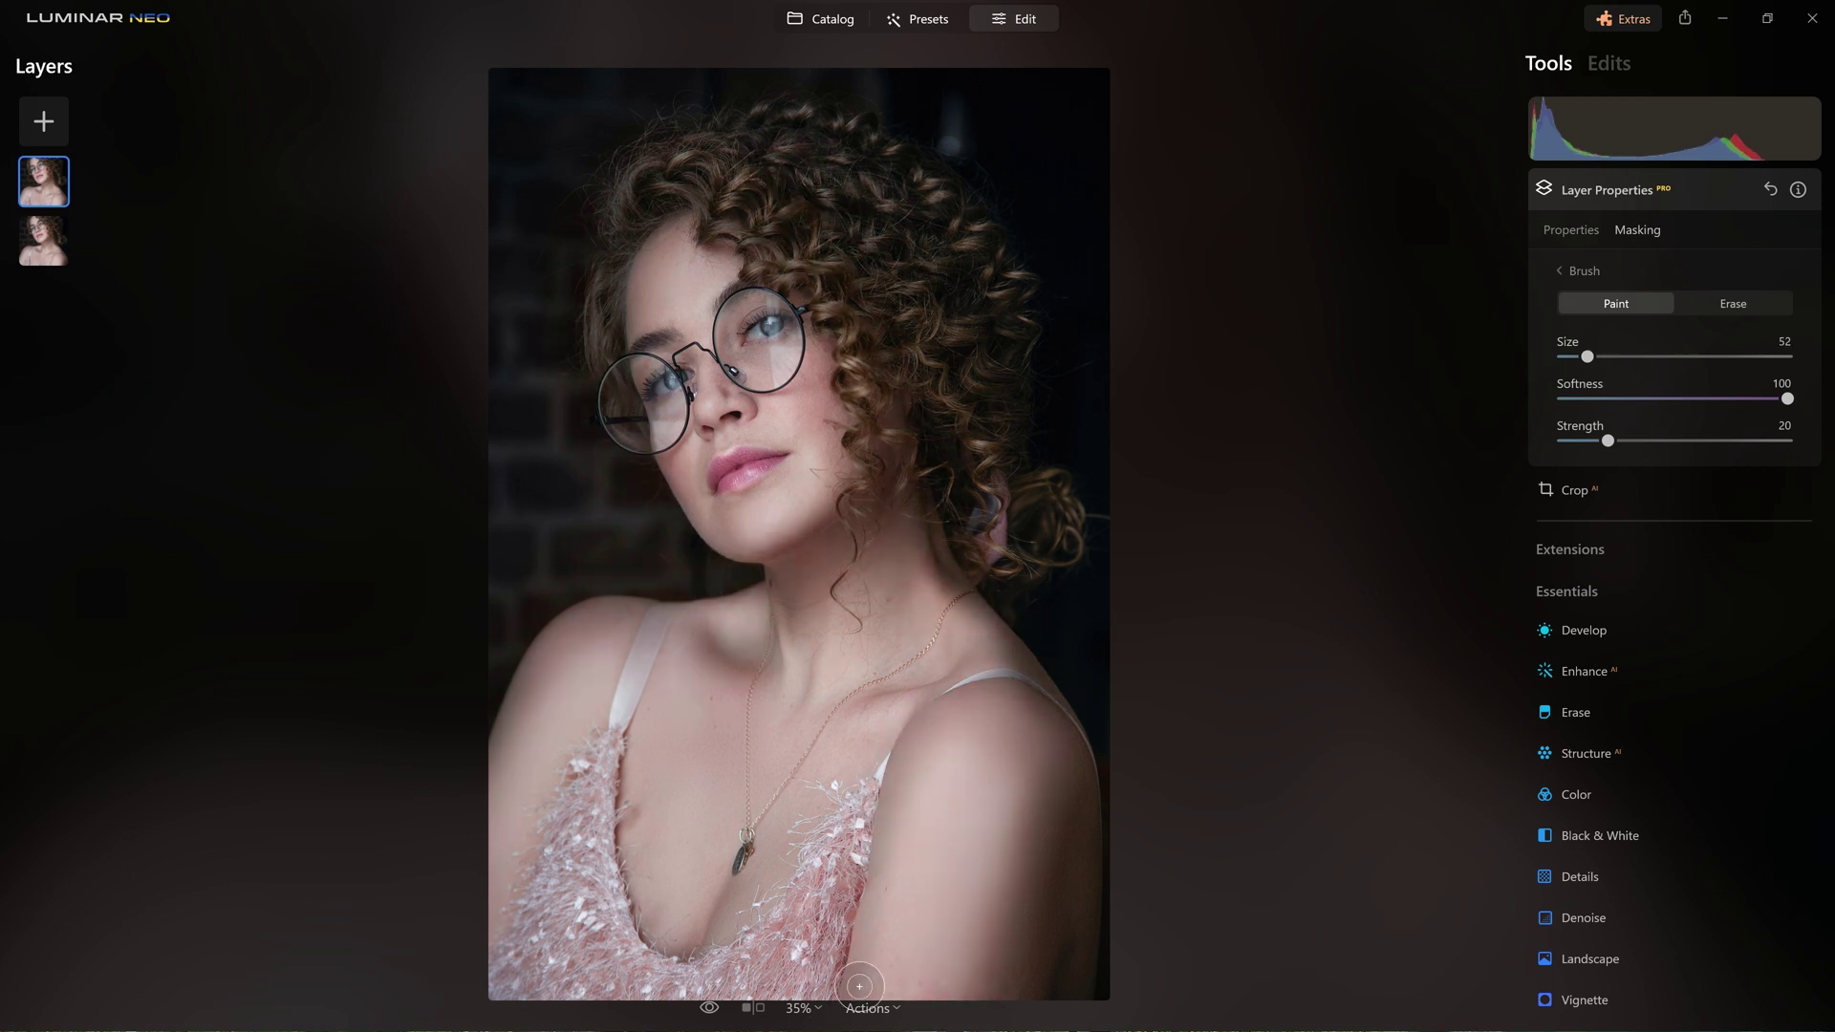
Step: Darken the arms, shoulders and dress with broader mask strokes, enlarging the brush up to size 136
key(bracketright)
key(bracketright)
key(bracketright)
key(bracketright)
key(bracketright)
key(bracketright)
key(bracketright)
drag(941, 717, 750, 1003)
key(bracketright)
key(bracketright)
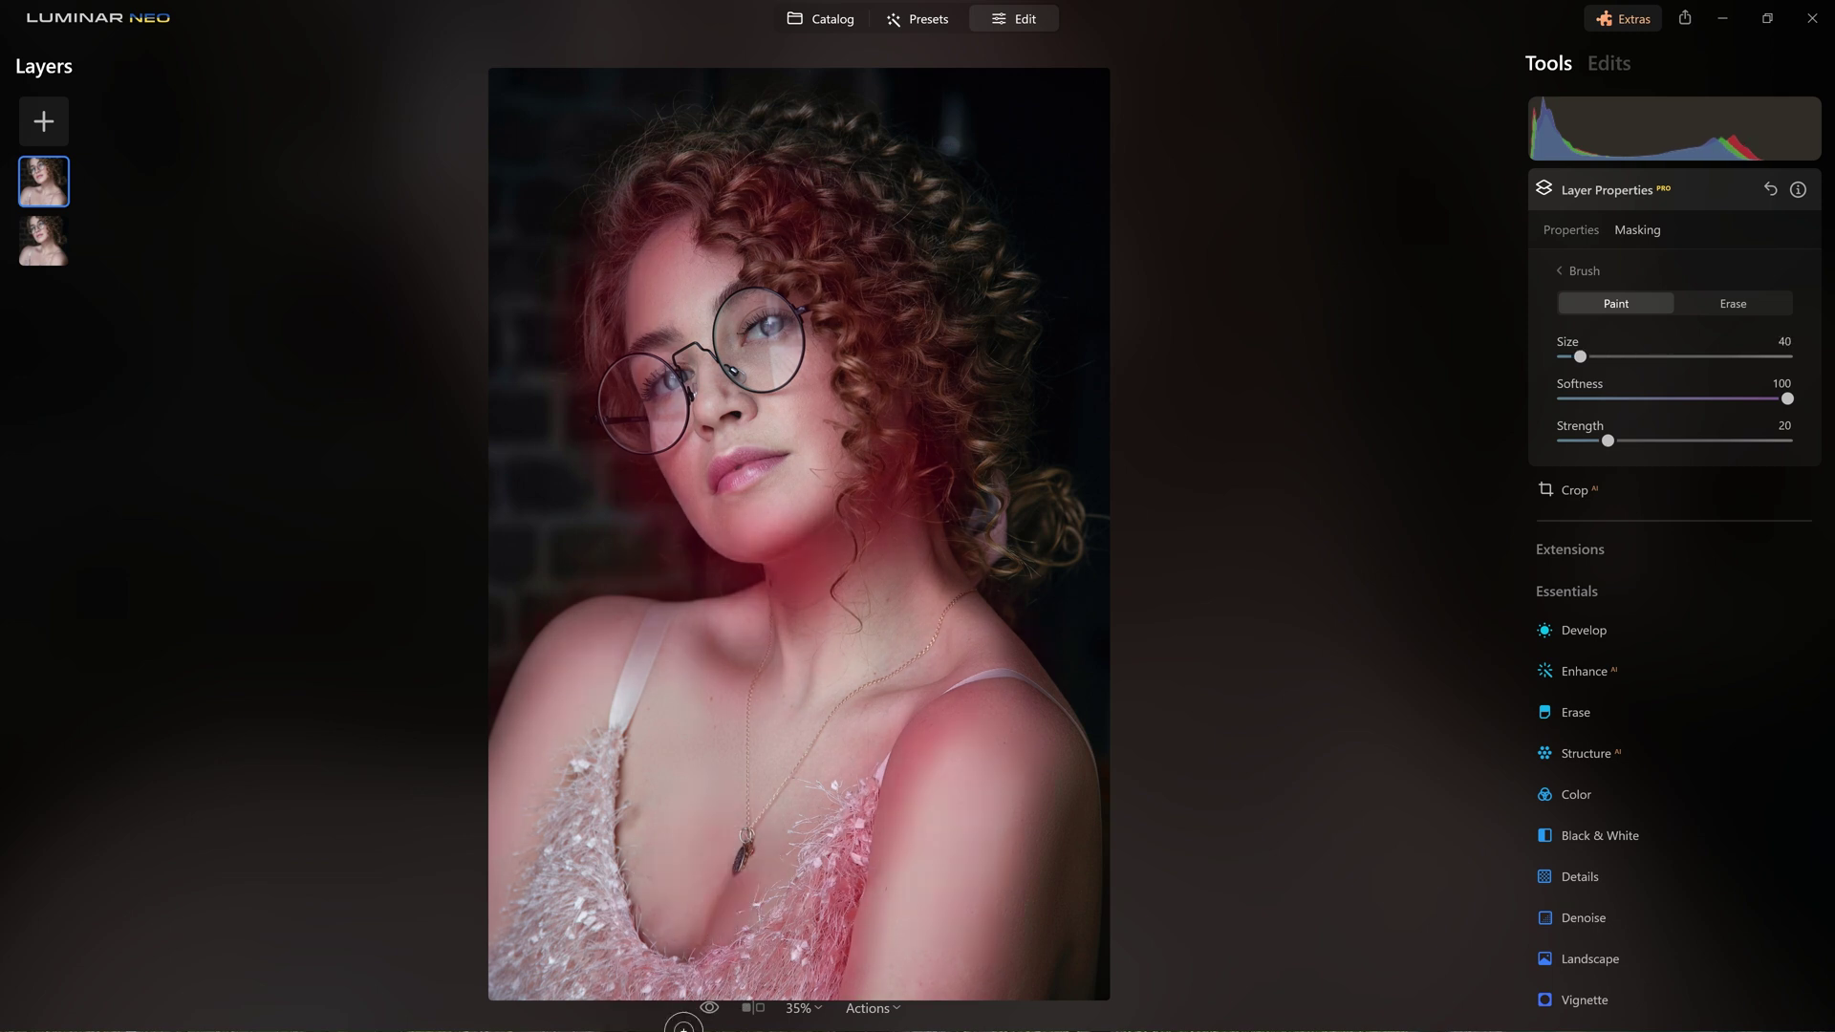
mouse_move(575, 778)
mouse_down()
mouse_move(553, 1000)
mouse_move(833, 977)
mouse_up()
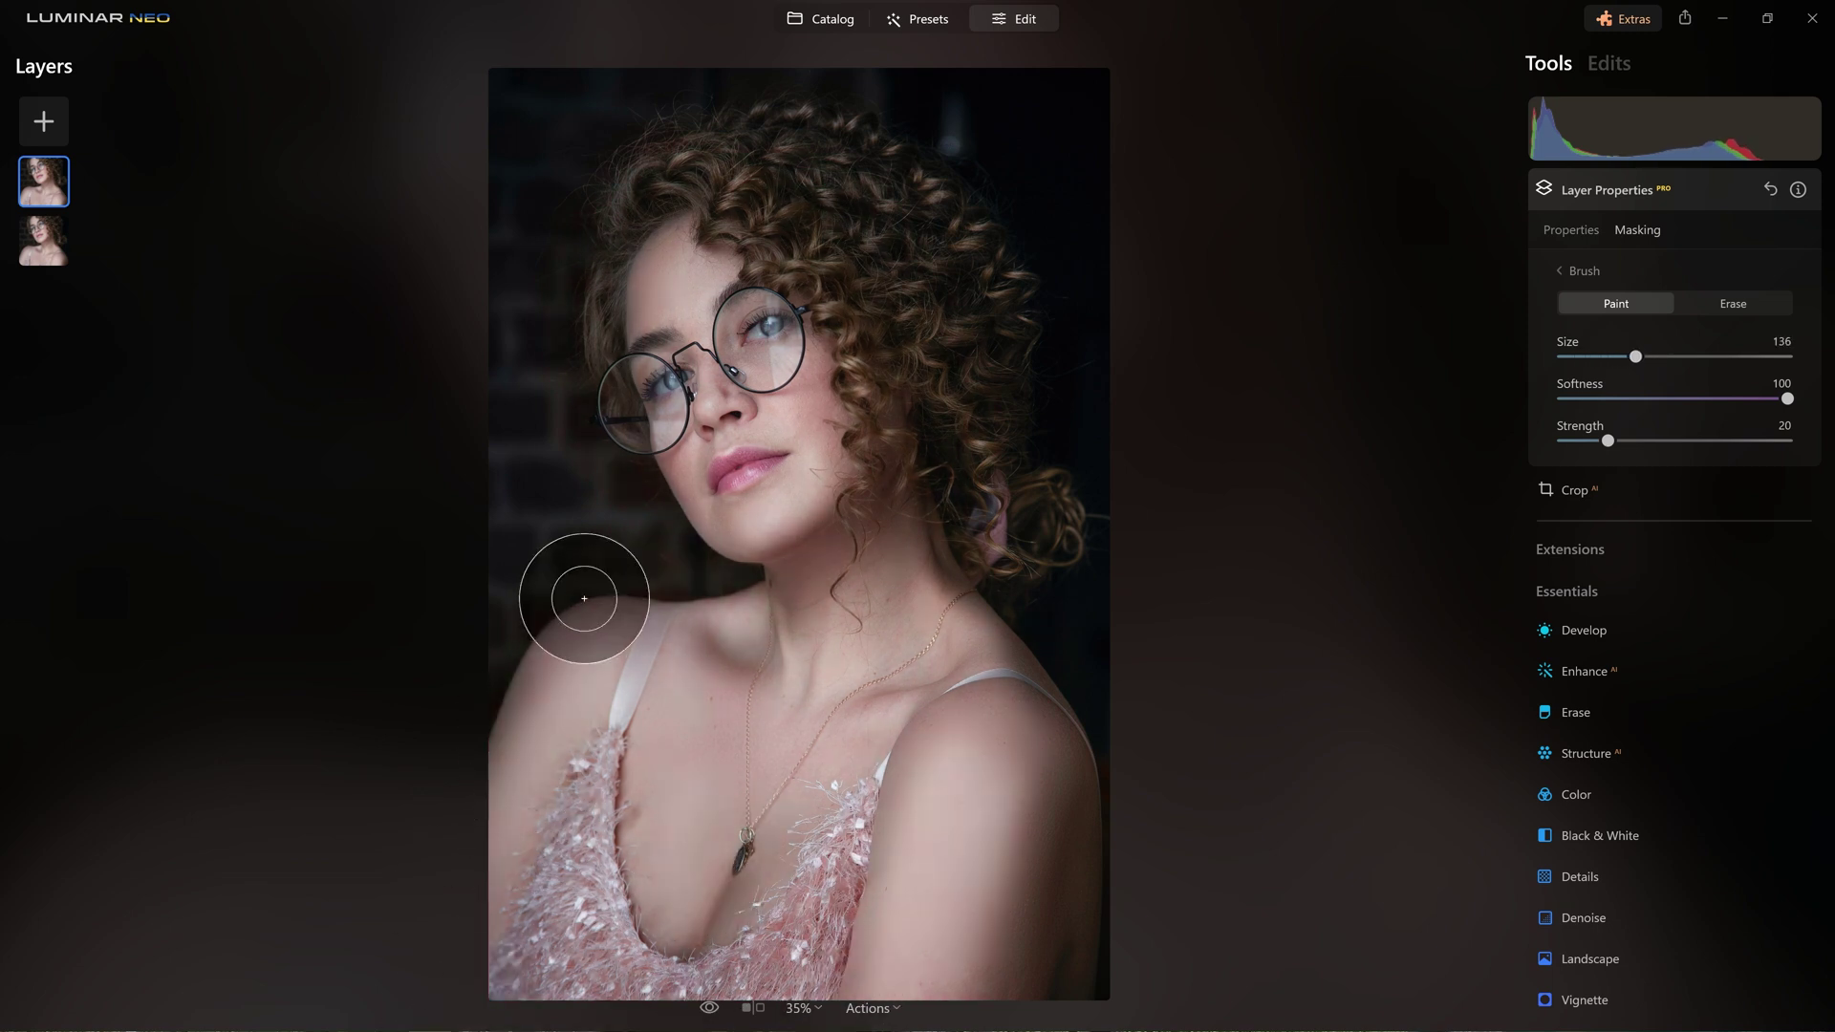
drag(583, 600, 557, 860)
Step: Enlarge the mask brush to 364 and darken the lower body and outer edges of the photo
key(bracketright)
key(bracketright)
key(bracketright)
key(bracketright)
key(bracketright)
key(bracketright)
key(bracketright)
key(bracketright)
key(bracketright)
key(bracketright)
key(bracketright)
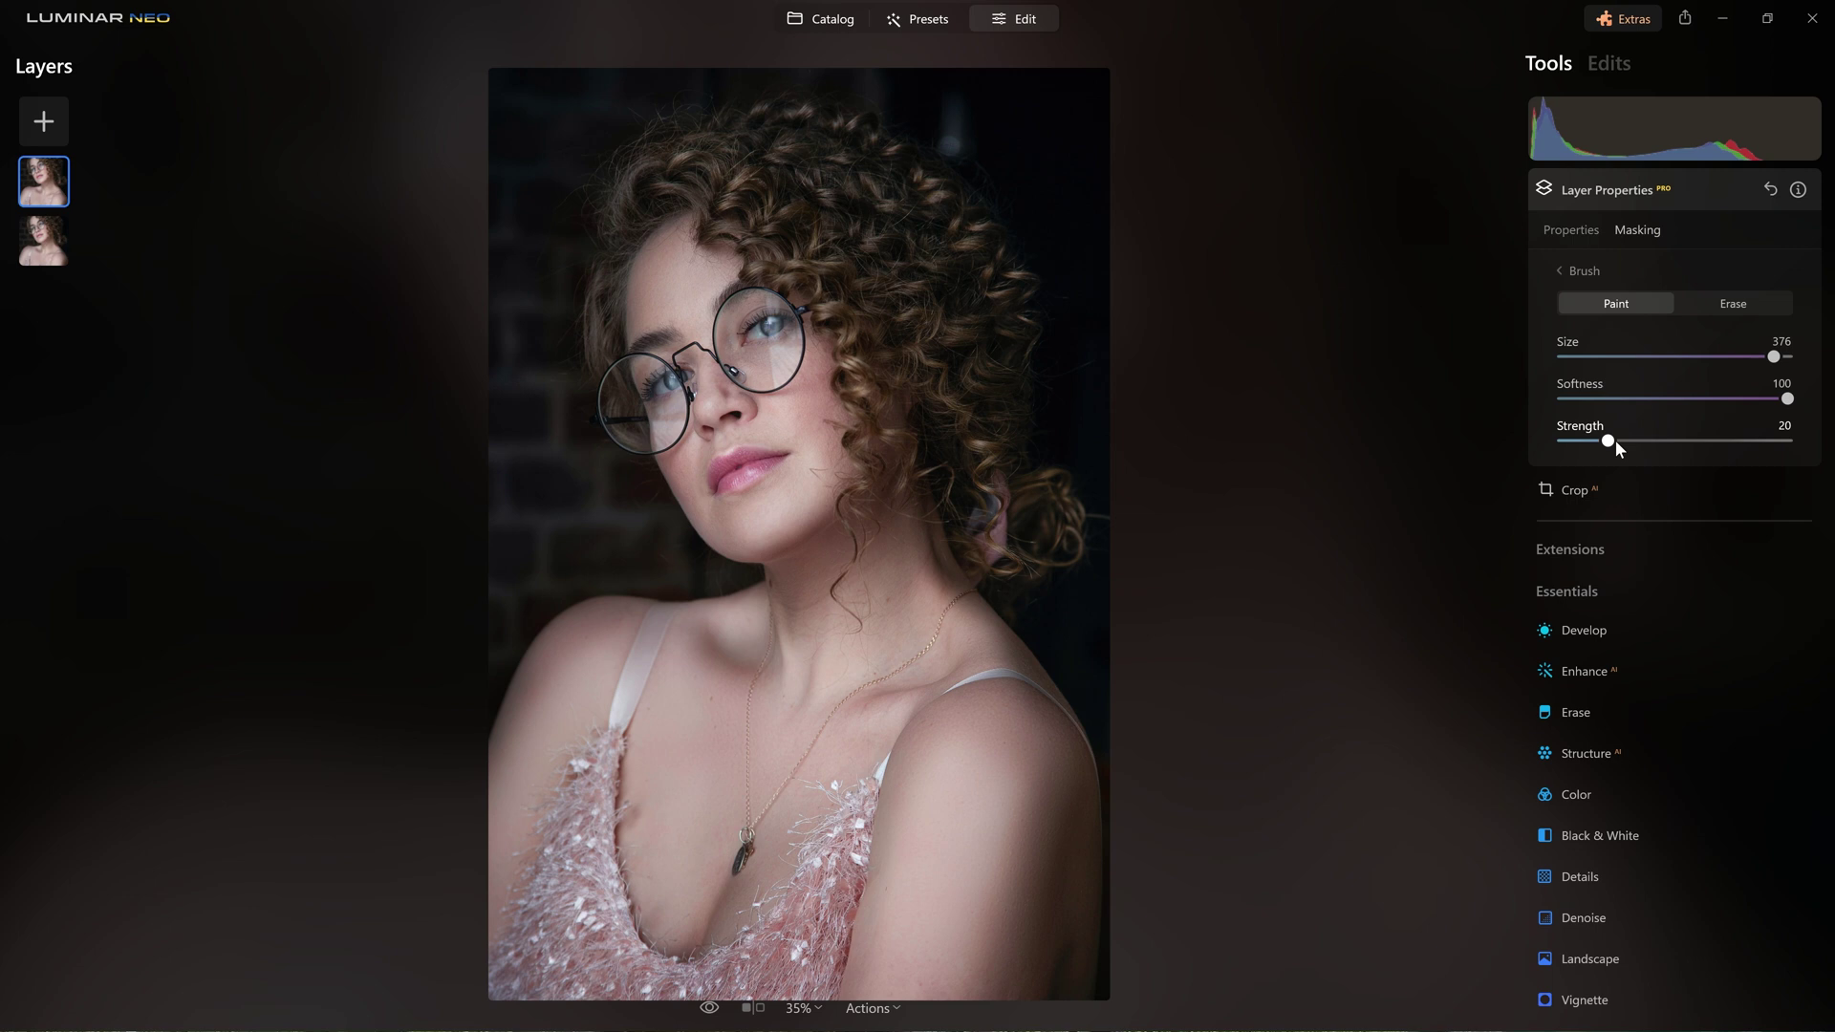
key(bracketright)
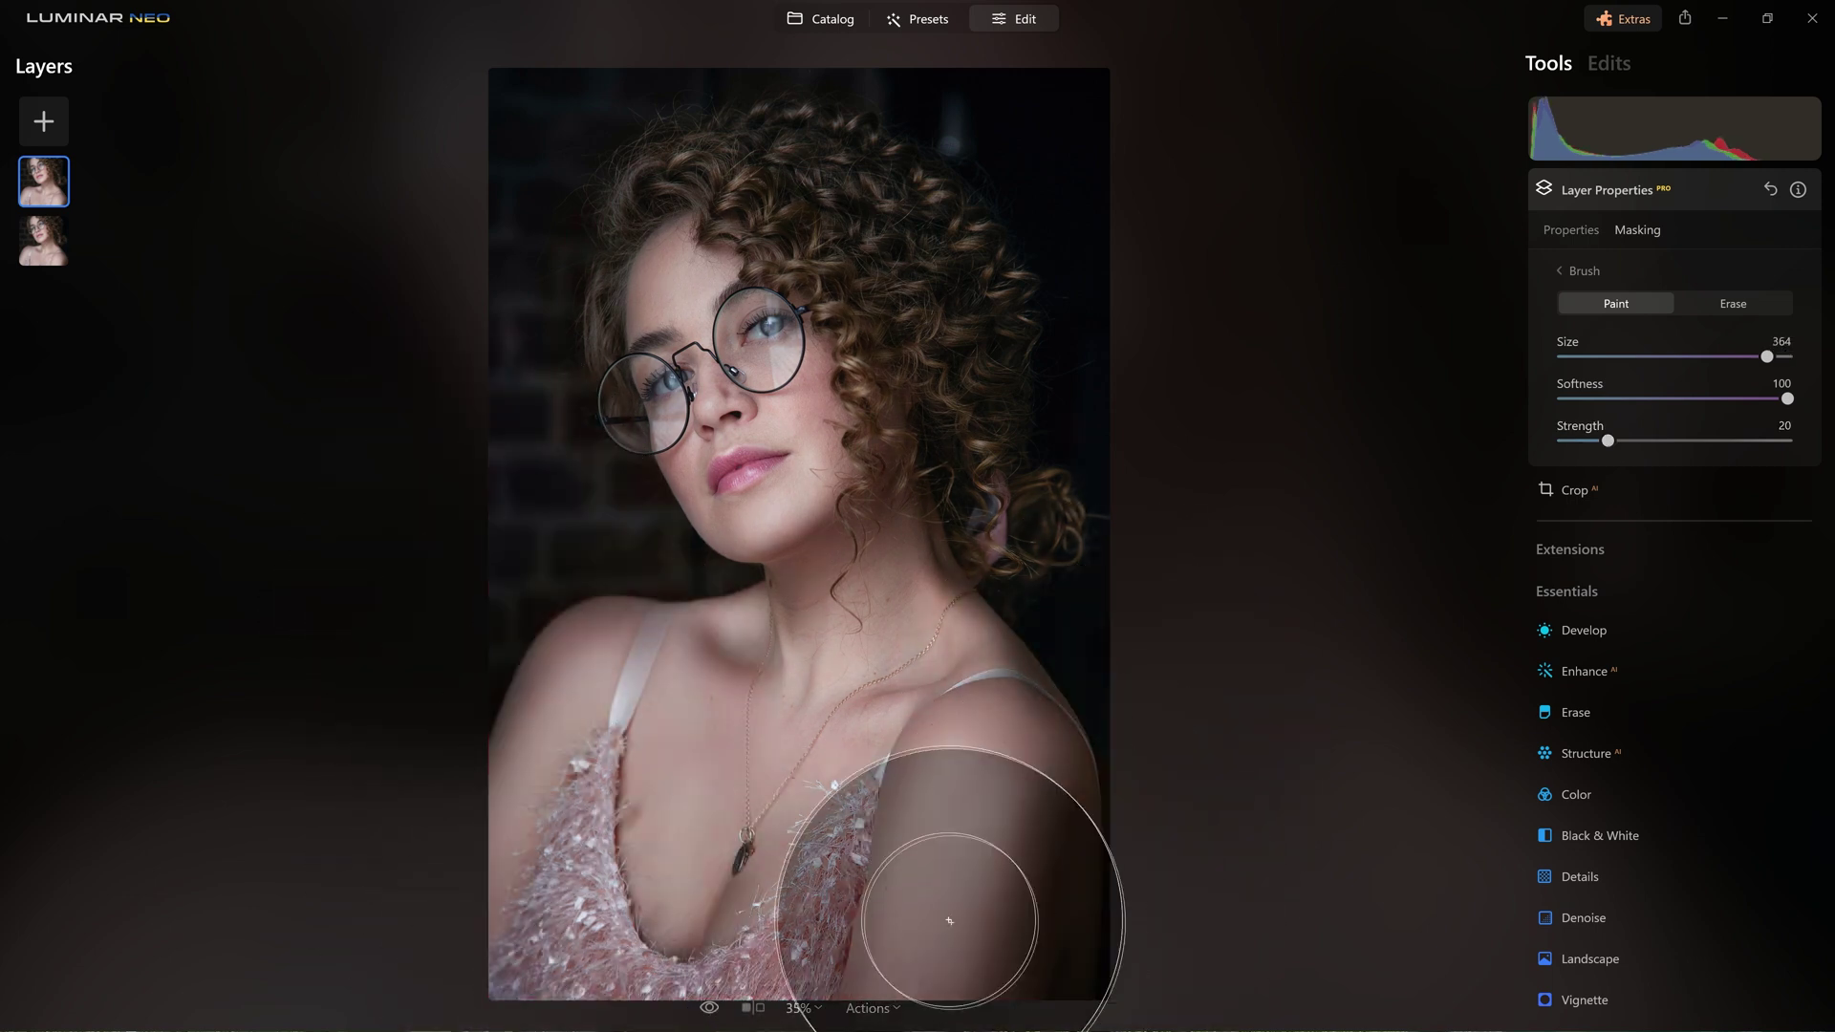
Step: Shrink the mask brush and darken the hairline, side of the forehead and area around the nose
key(bracketleft)
key(bracketleft)
key(bracketleft)
key(bracketleft)
key(bracketleft)
key(bracketleft)
key(bracketleft)
key(bracketleft)
key(bracketleft)
key(bracketleft)
key(bracketleft)
key(bracketleft)
key(bracketleft)
key(bracketleft)
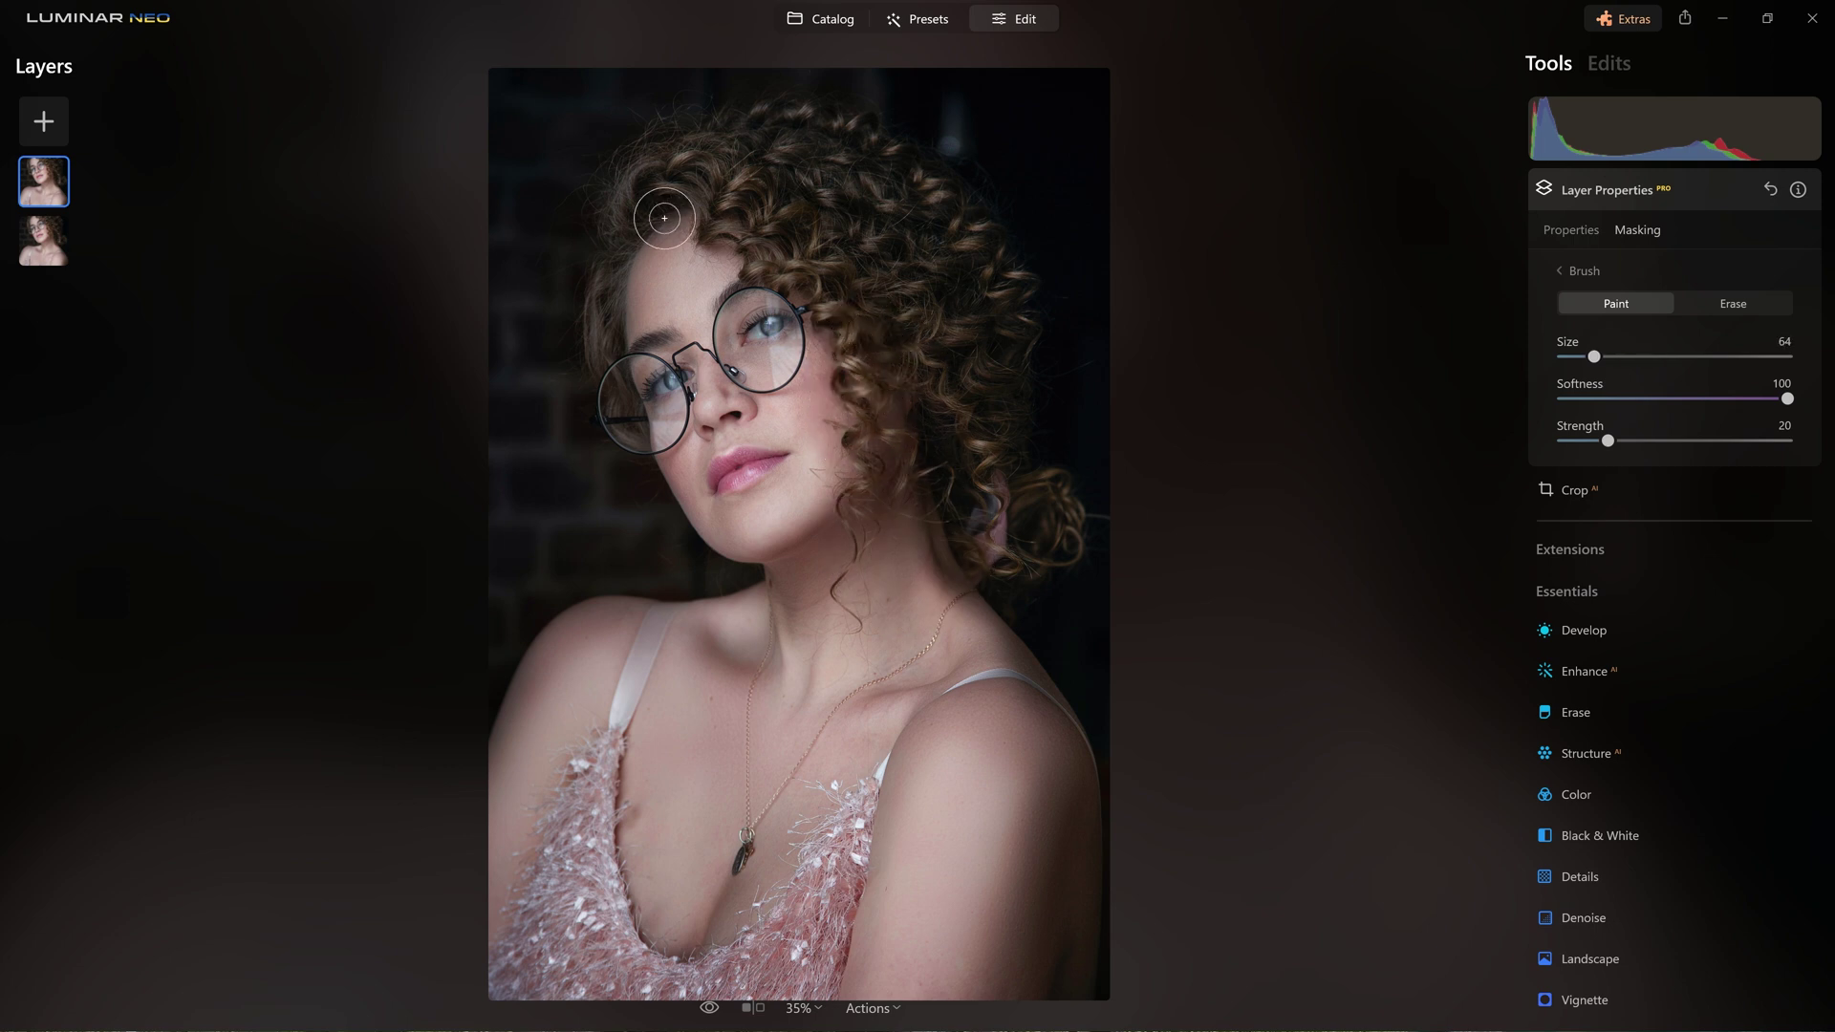
key(bracketleft)
mouse_move(681, 209)
mouse_down()
mouse_move(638, 249)
mouse_move(615, 347)
mouse_up()
mouse_move(768, 415)
mouse_down()
mouse_move(732, 334)
mouse_move(731, 384)
mouse_move(722, 368)
mouse_up()
Step: Paint fine shadows on the cheek, jawline, chin and side of the nose with small brush sizes down to 10
key(bracketright)
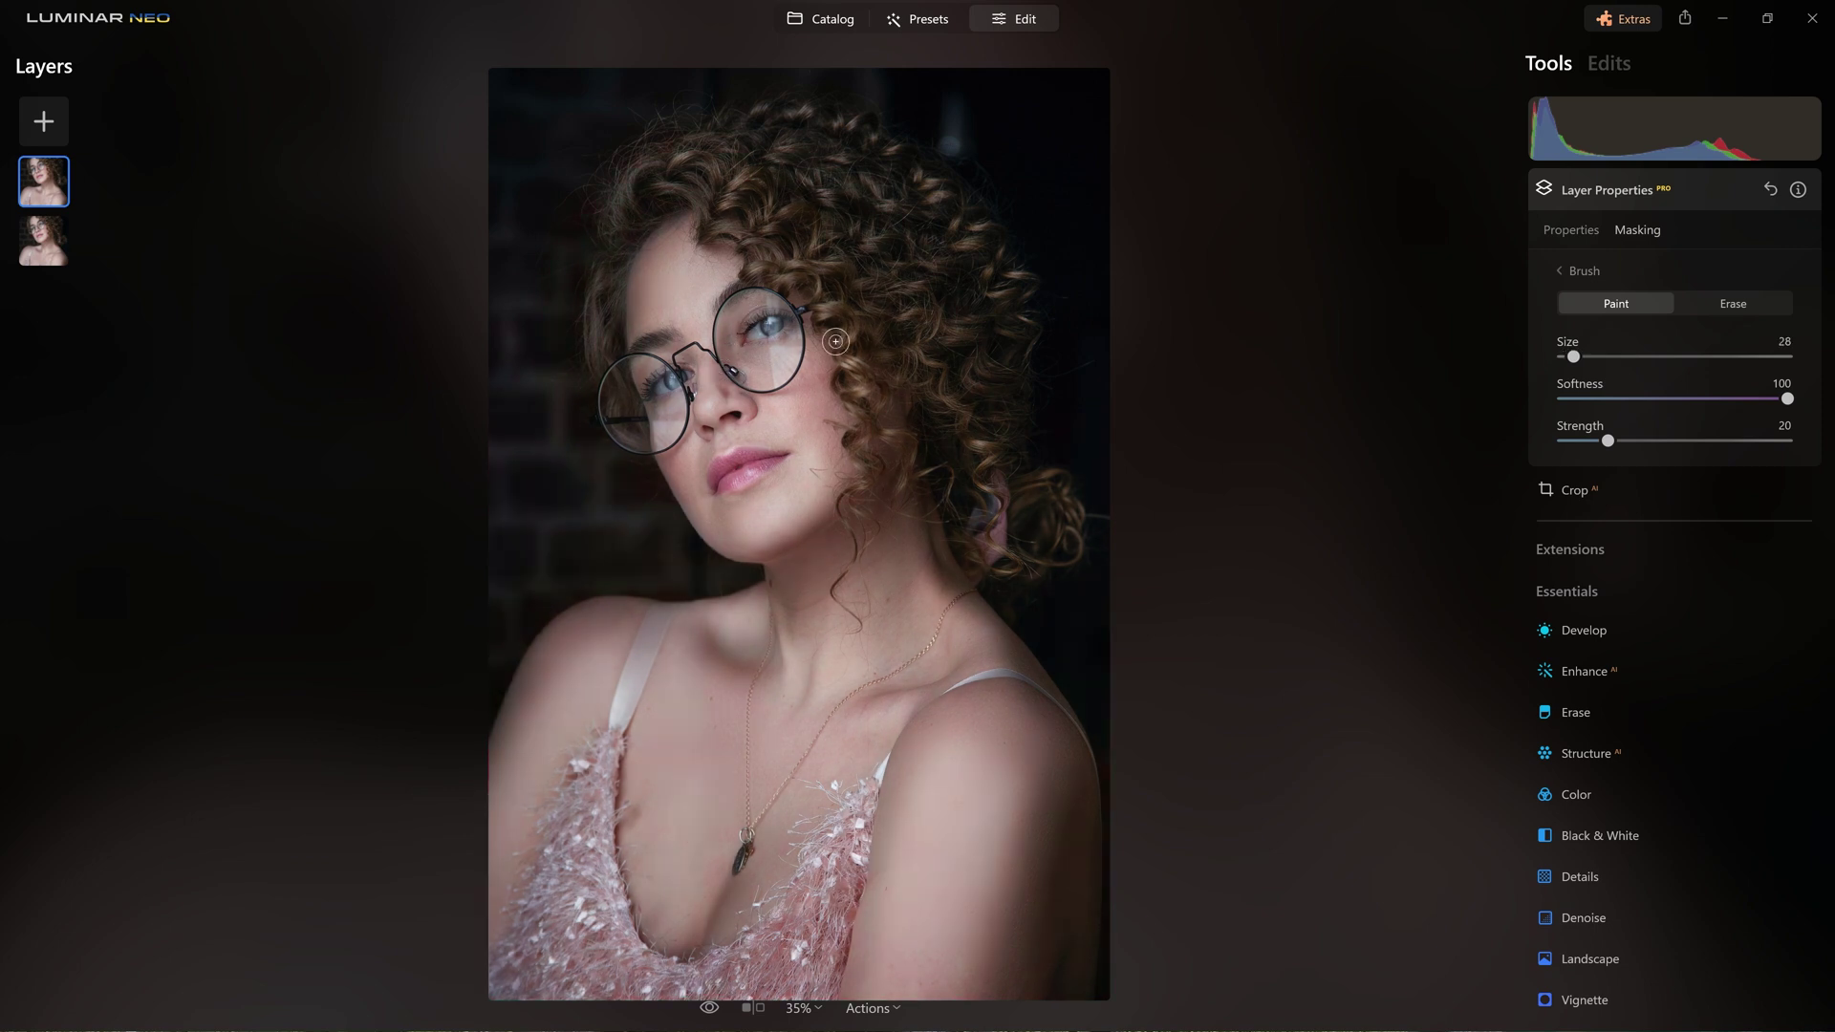
key(bracketright)
drag(836, 341, 803, 422)
key(bracketleft)
mouse_move(657, 467)
mouse_down()
mouse_move(745, 559)
mouse_move(797, 563)
mouse_up()
mouse_move(700, 529)
mouse_down()
mouse_move(796, 517)
mouse_move(754, 525)
mouse_up()
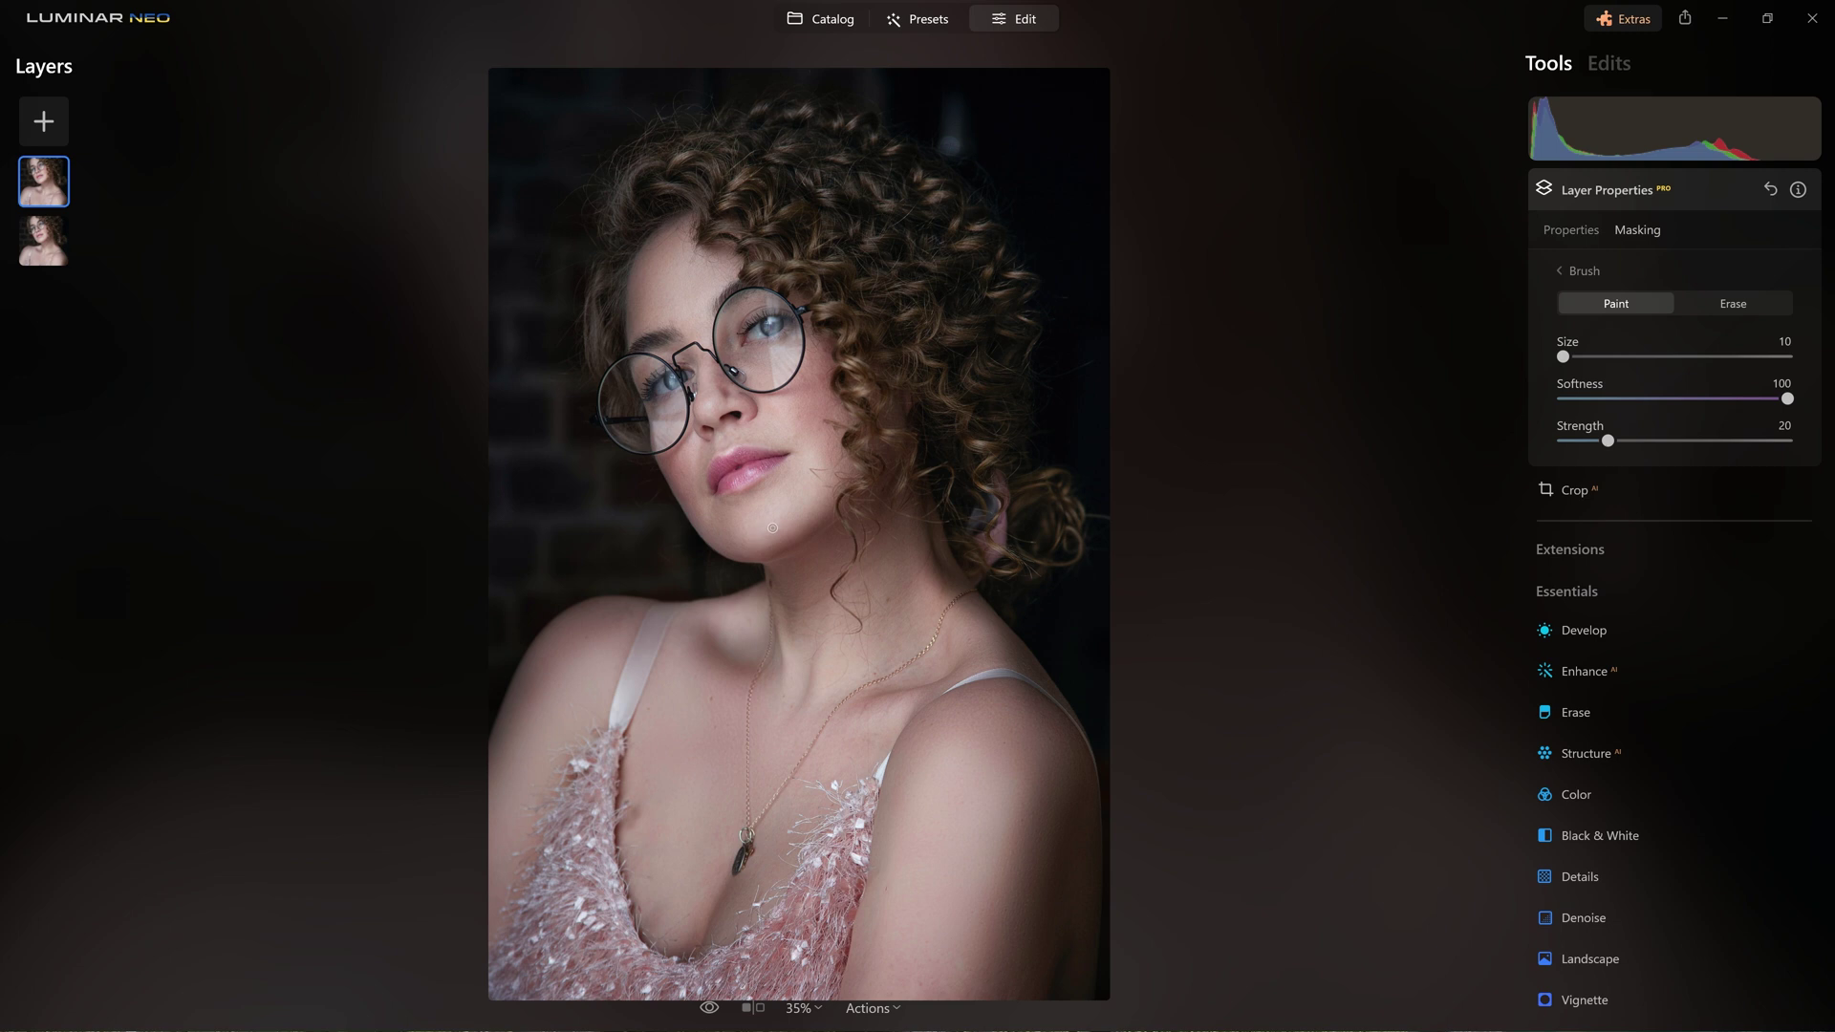
drag(729, 389, 750, 418)
Step: Toggle the masked Multiply layer's visibility repeatedly to compare the portrait with and without the burned shadows
right_click(63, 195)
click(78, 206)
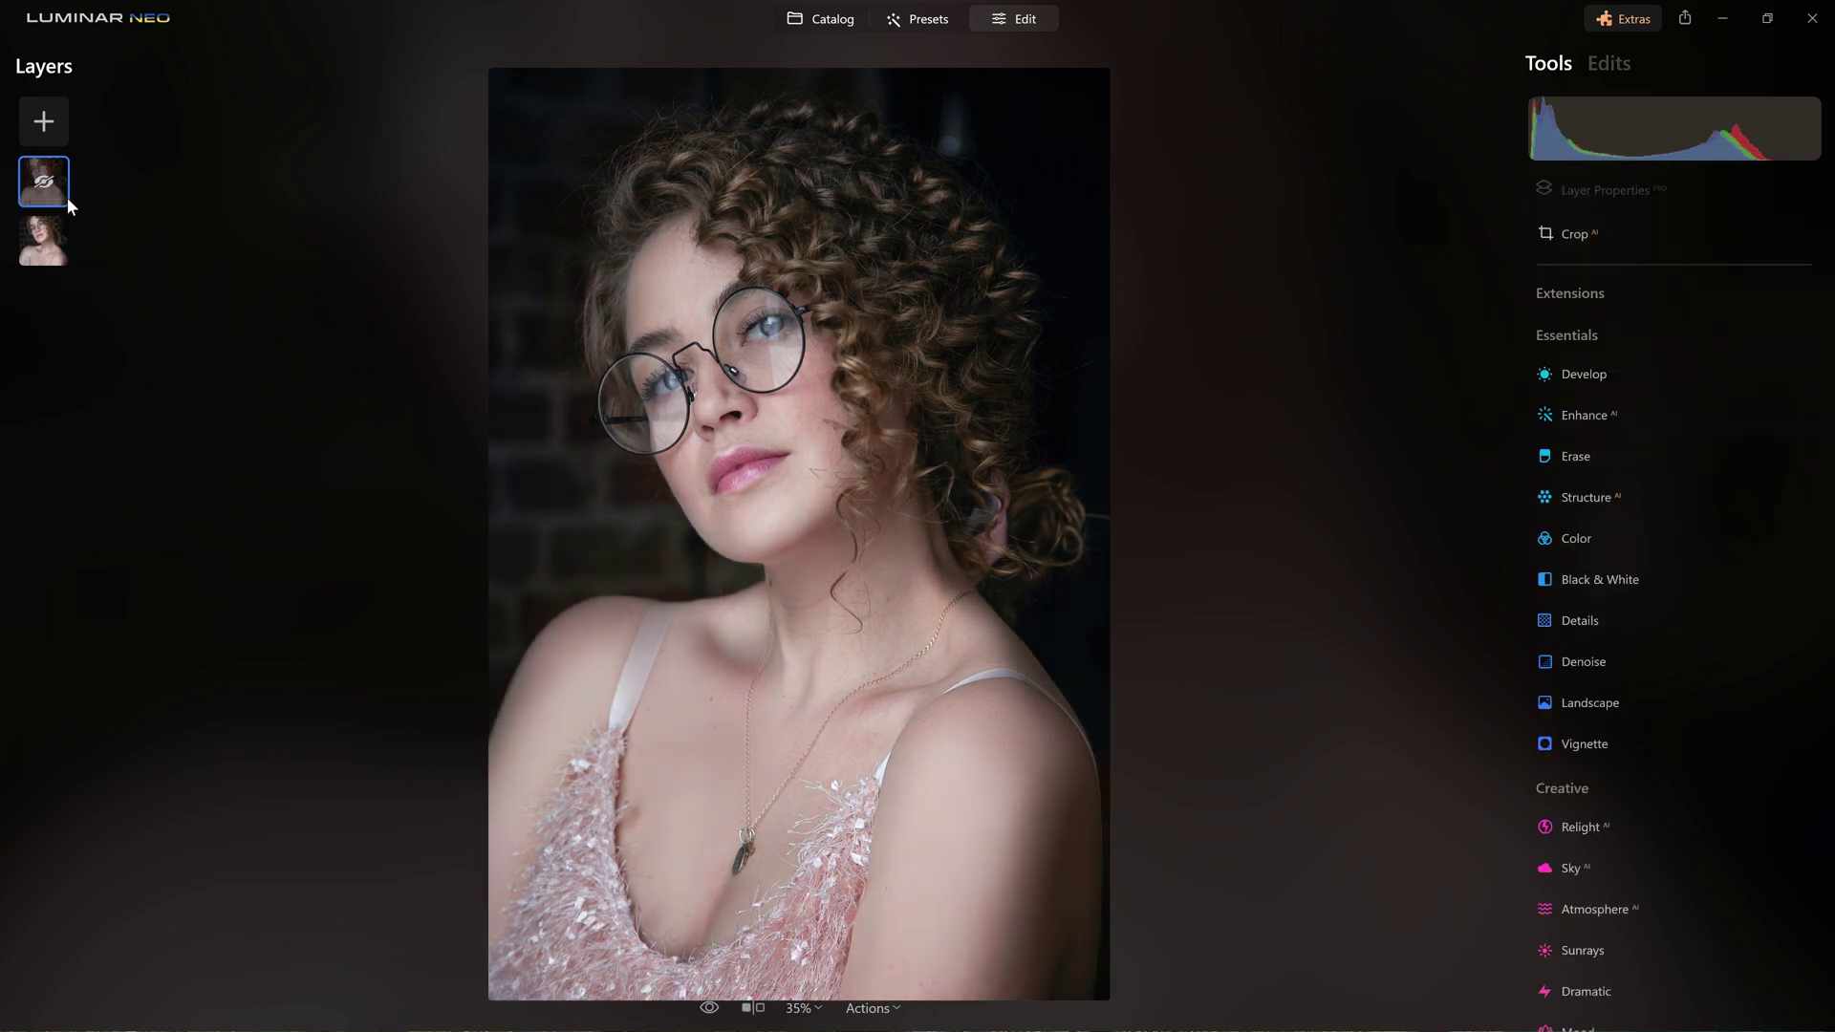
right_click(67, 196)
click(76, 204)
right_click(76, 205)
click(84, 214)
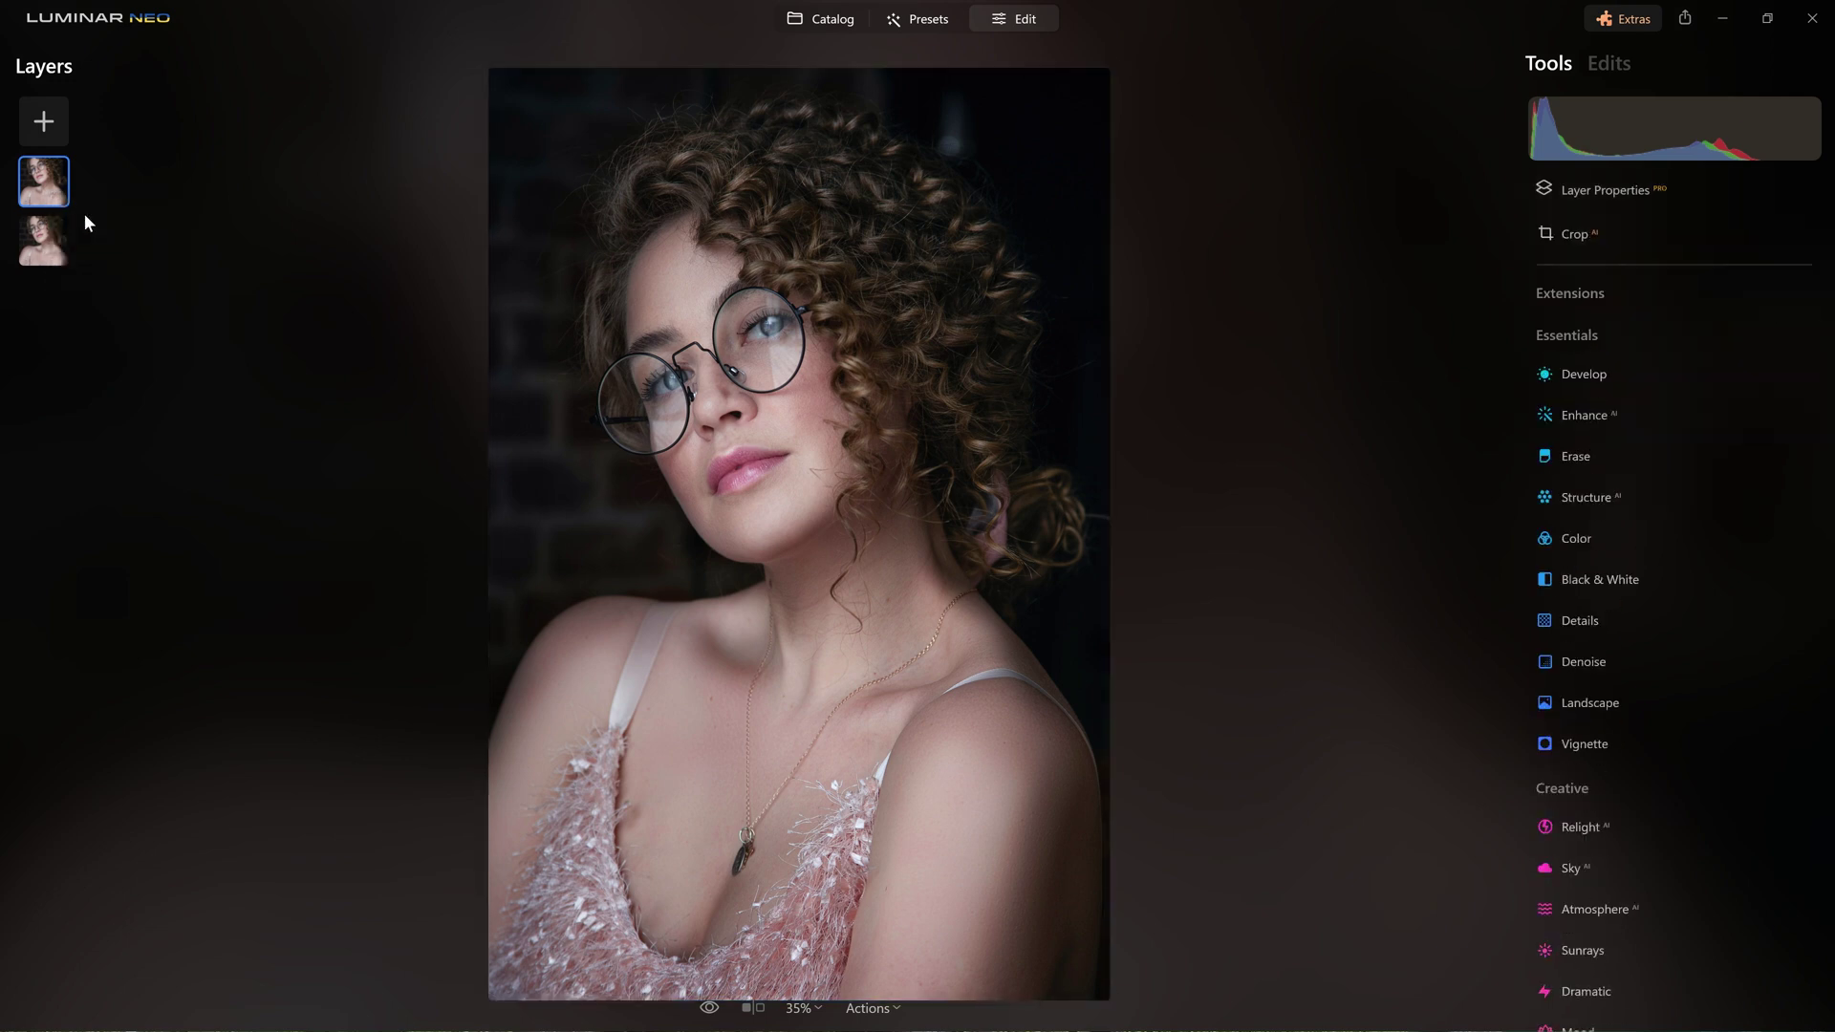
right_click(84, 214)
click(86, 208)
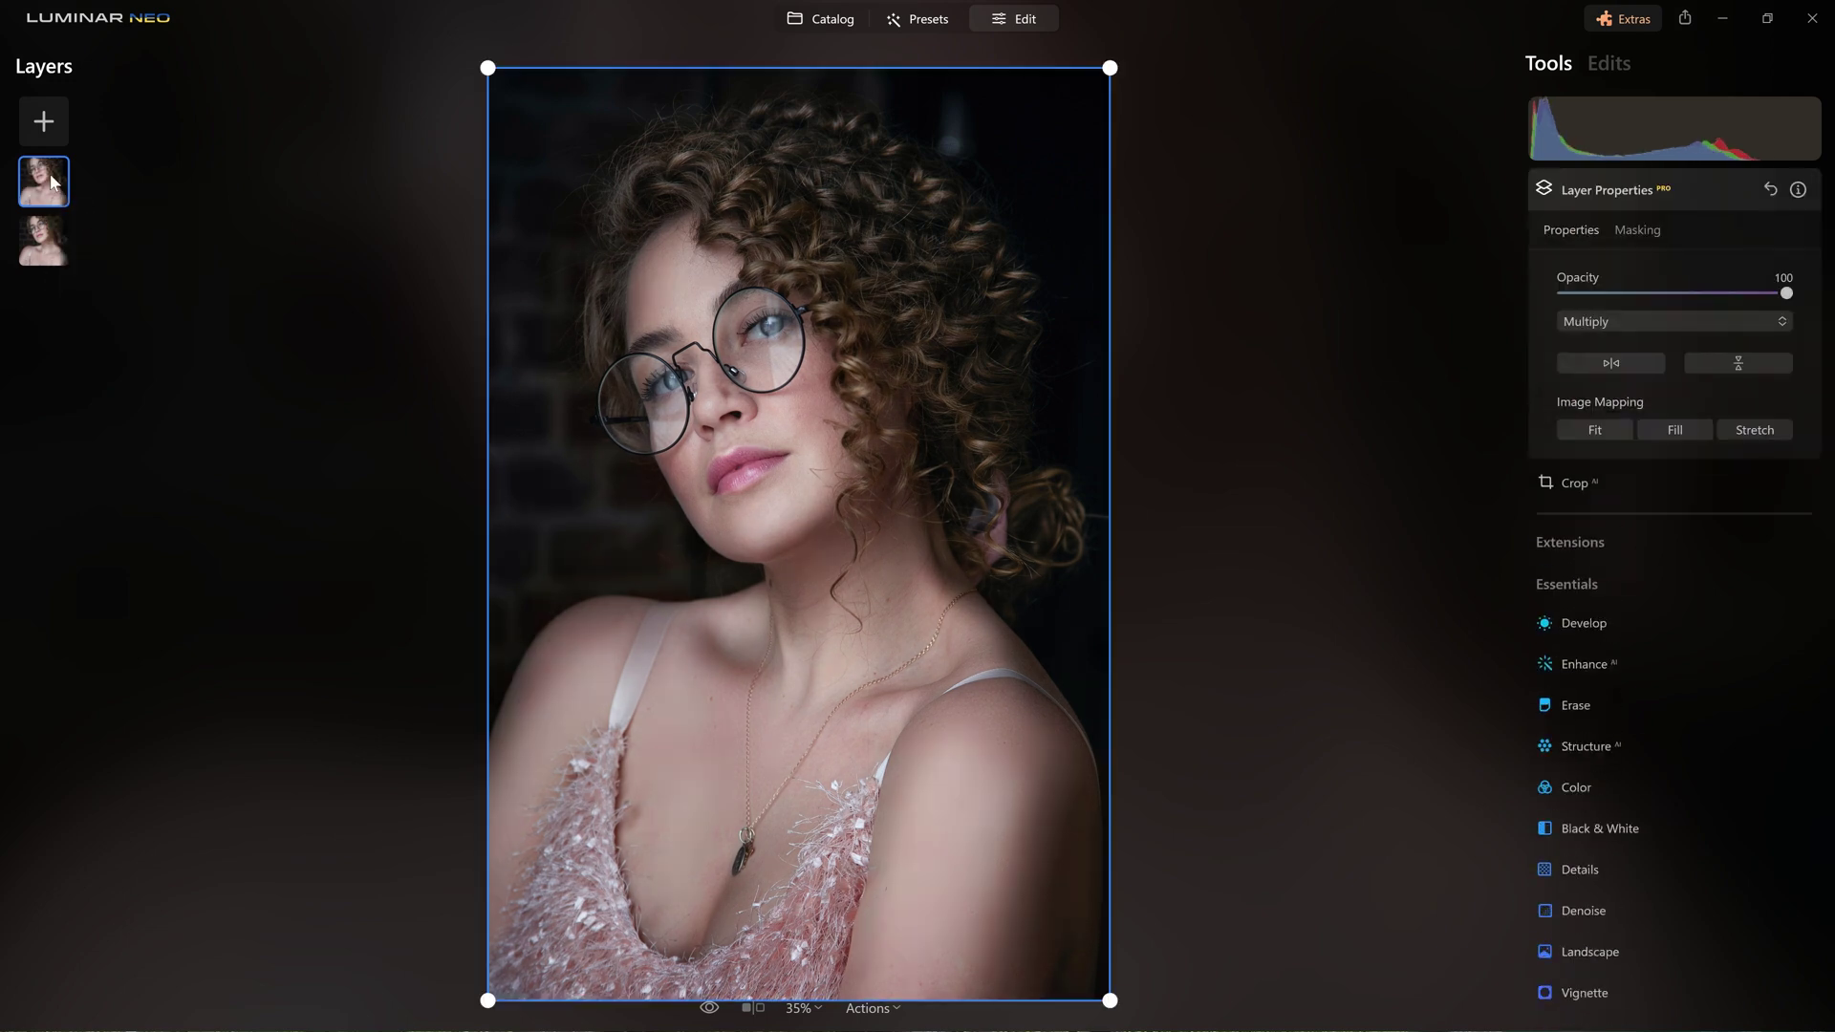
Step: Reopen the Multiply layer's mask brush for fine work on the face at 100% zoom
scroll(765, 286, up, 3)
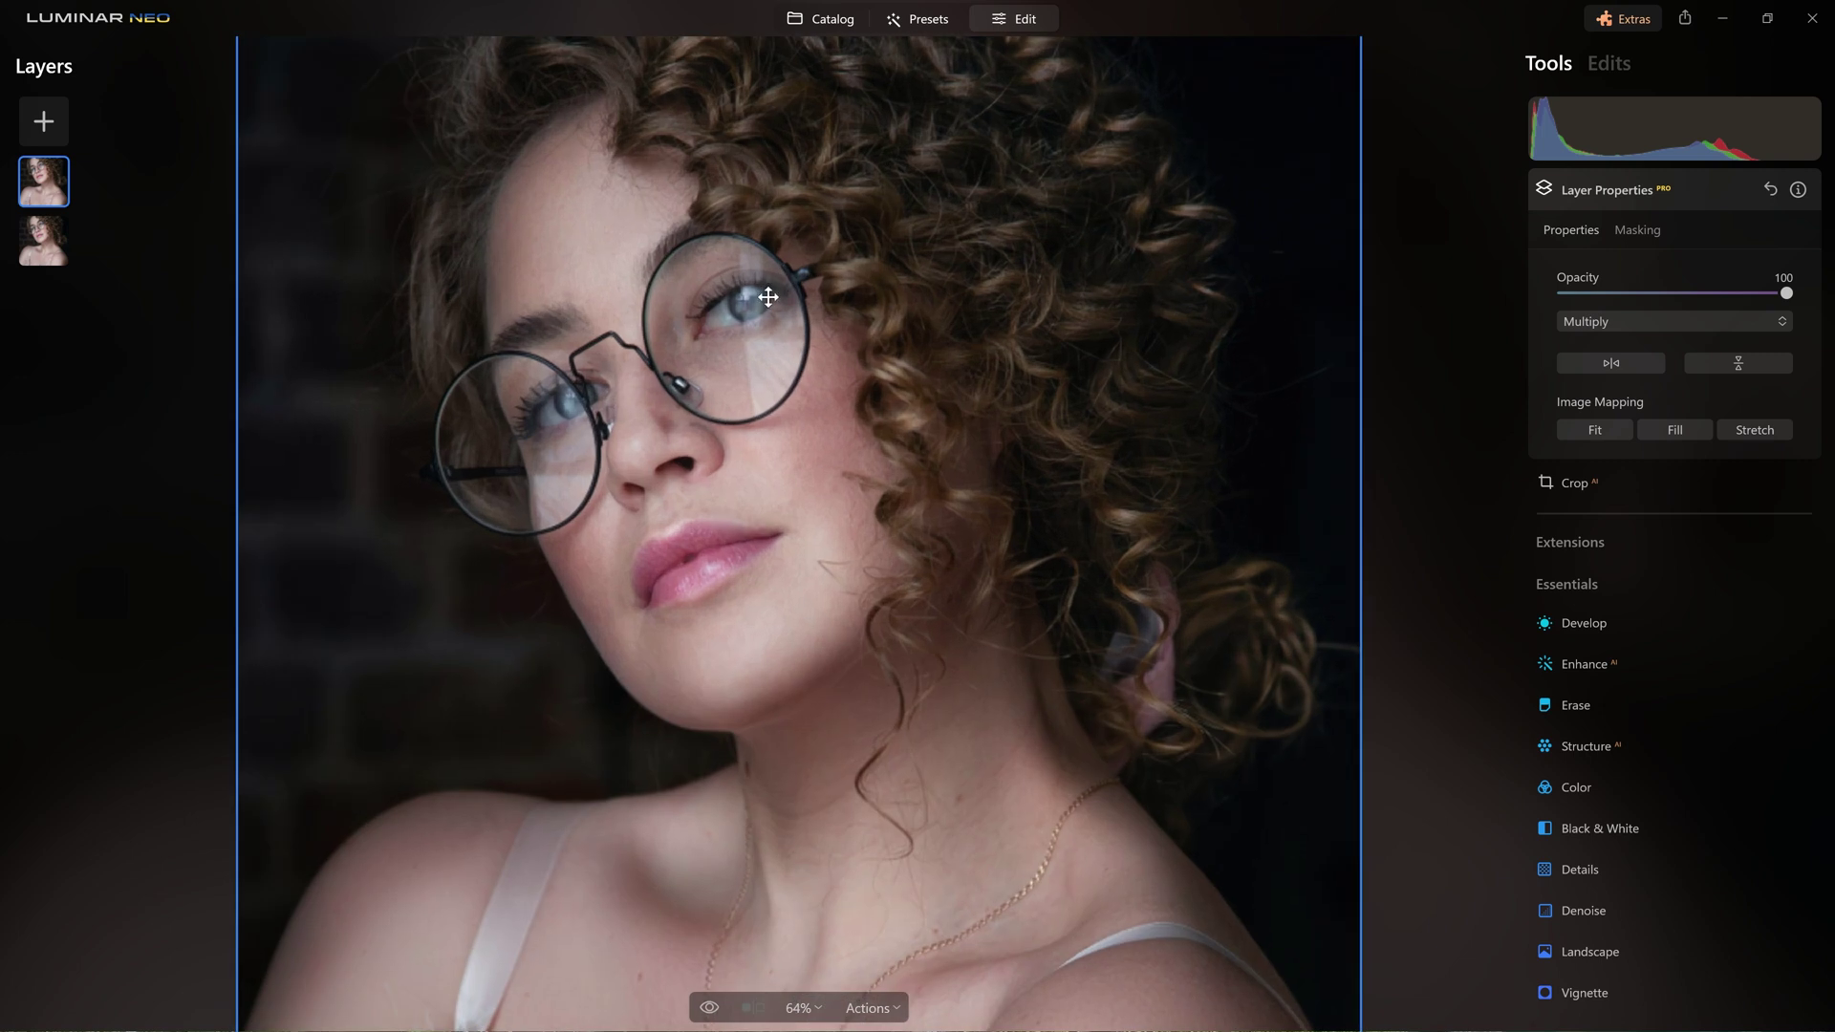
click(803, 1008)
click(834, 843)
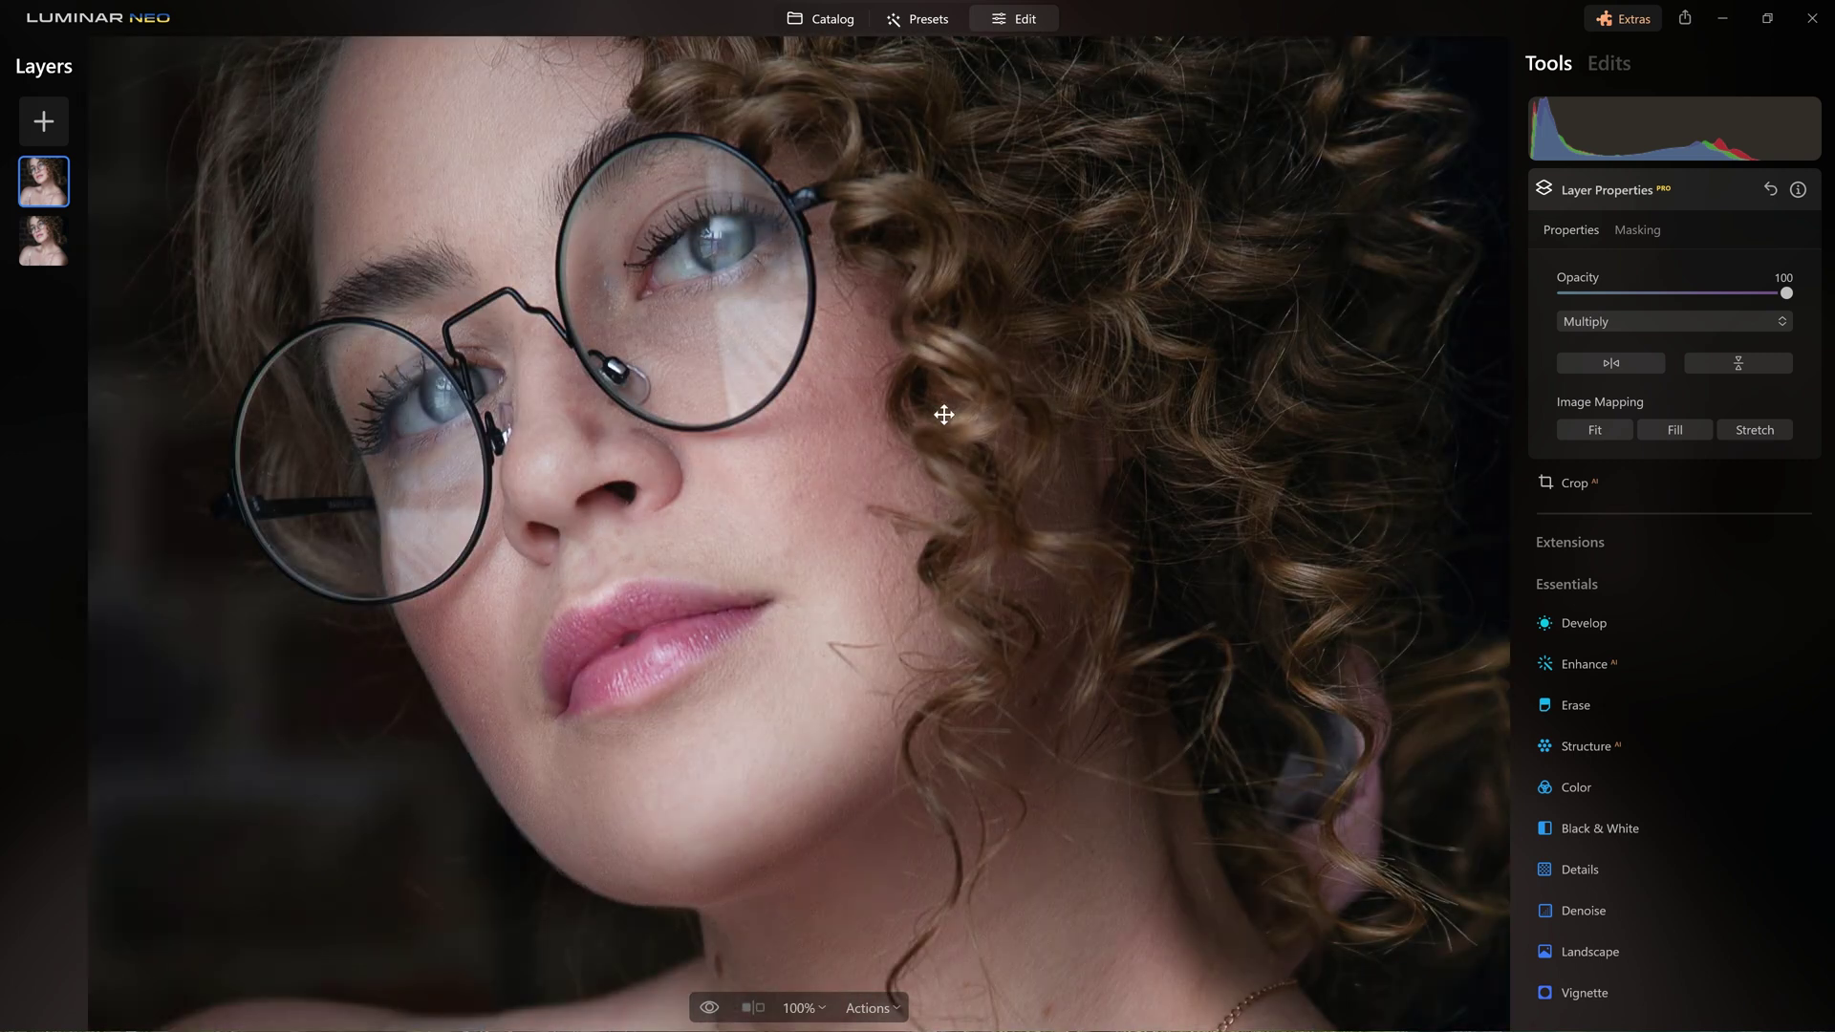
mouse_move(942, 414)
mouse_down()
mouse_move(1127, 507)
mouse_move(1133, 535)
mouse_up()
click(1637, 229)
click(1561, 275)
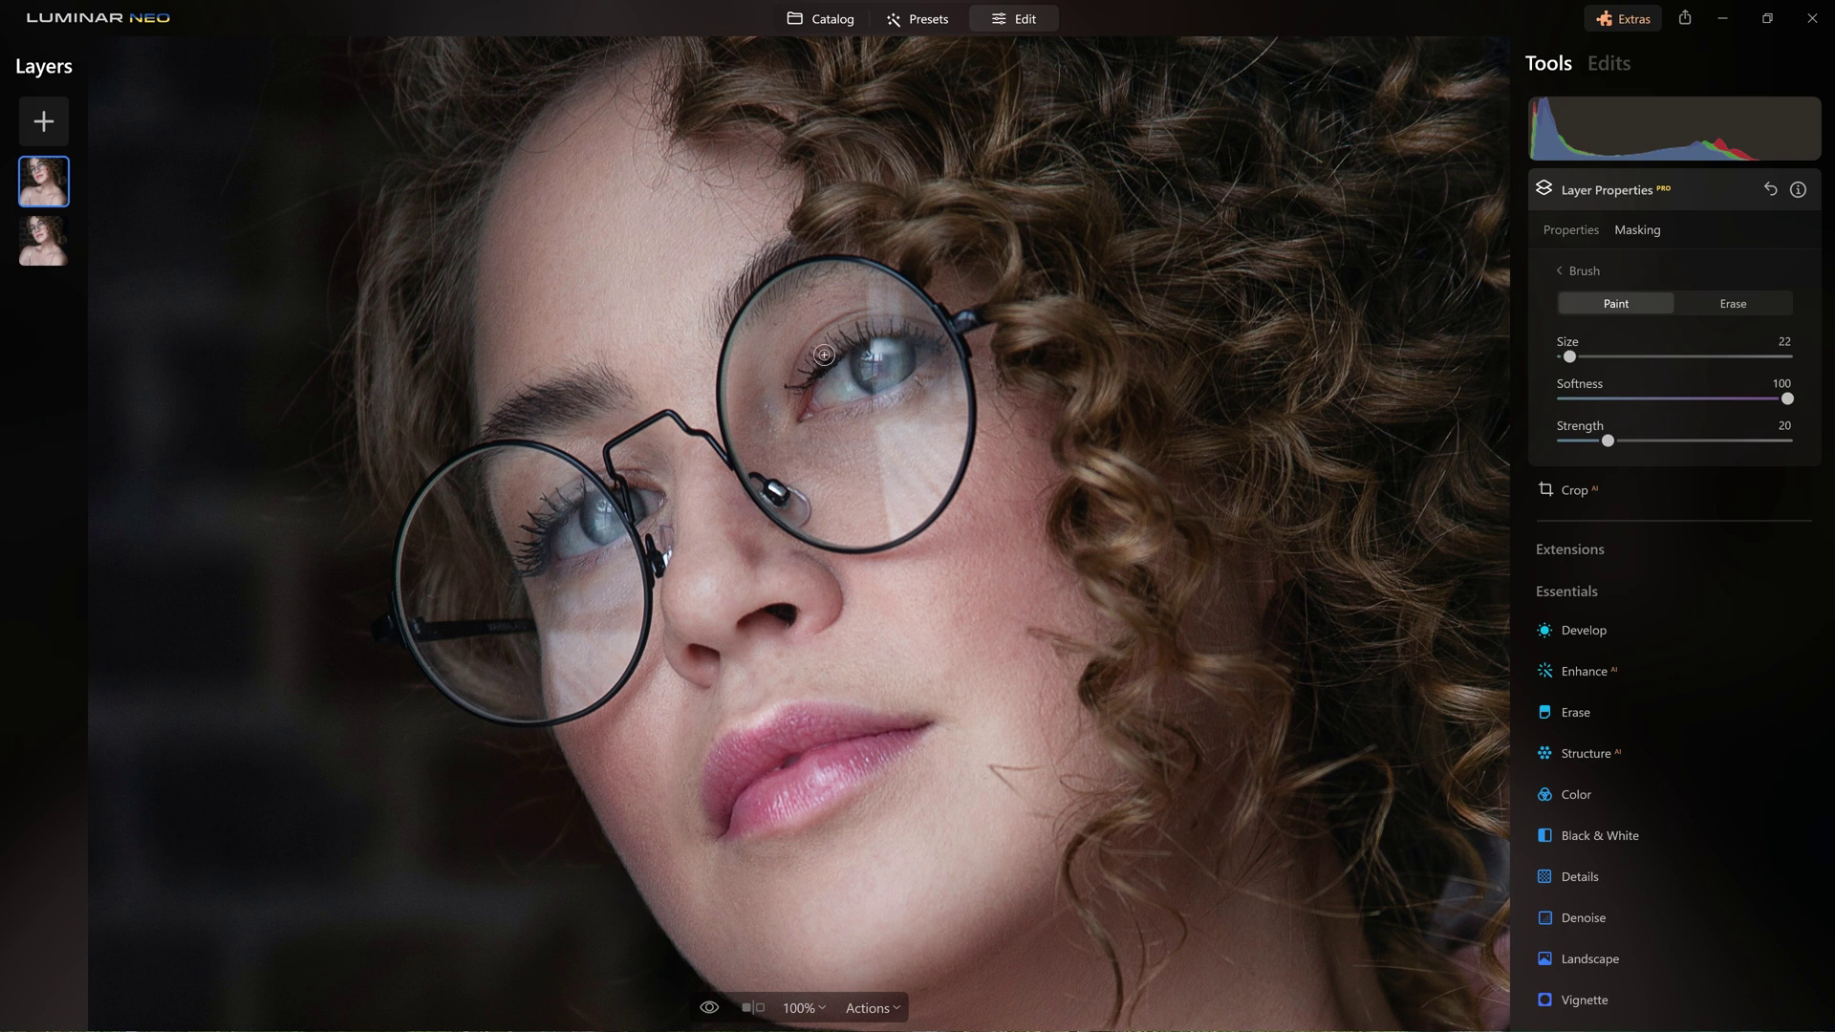
Step: Set the mask brush size to 22 and burn in shadows along the edges and corners of the lips
scroll(943, 341, up, 3)
key(bracketleft)
key(bracketleft)
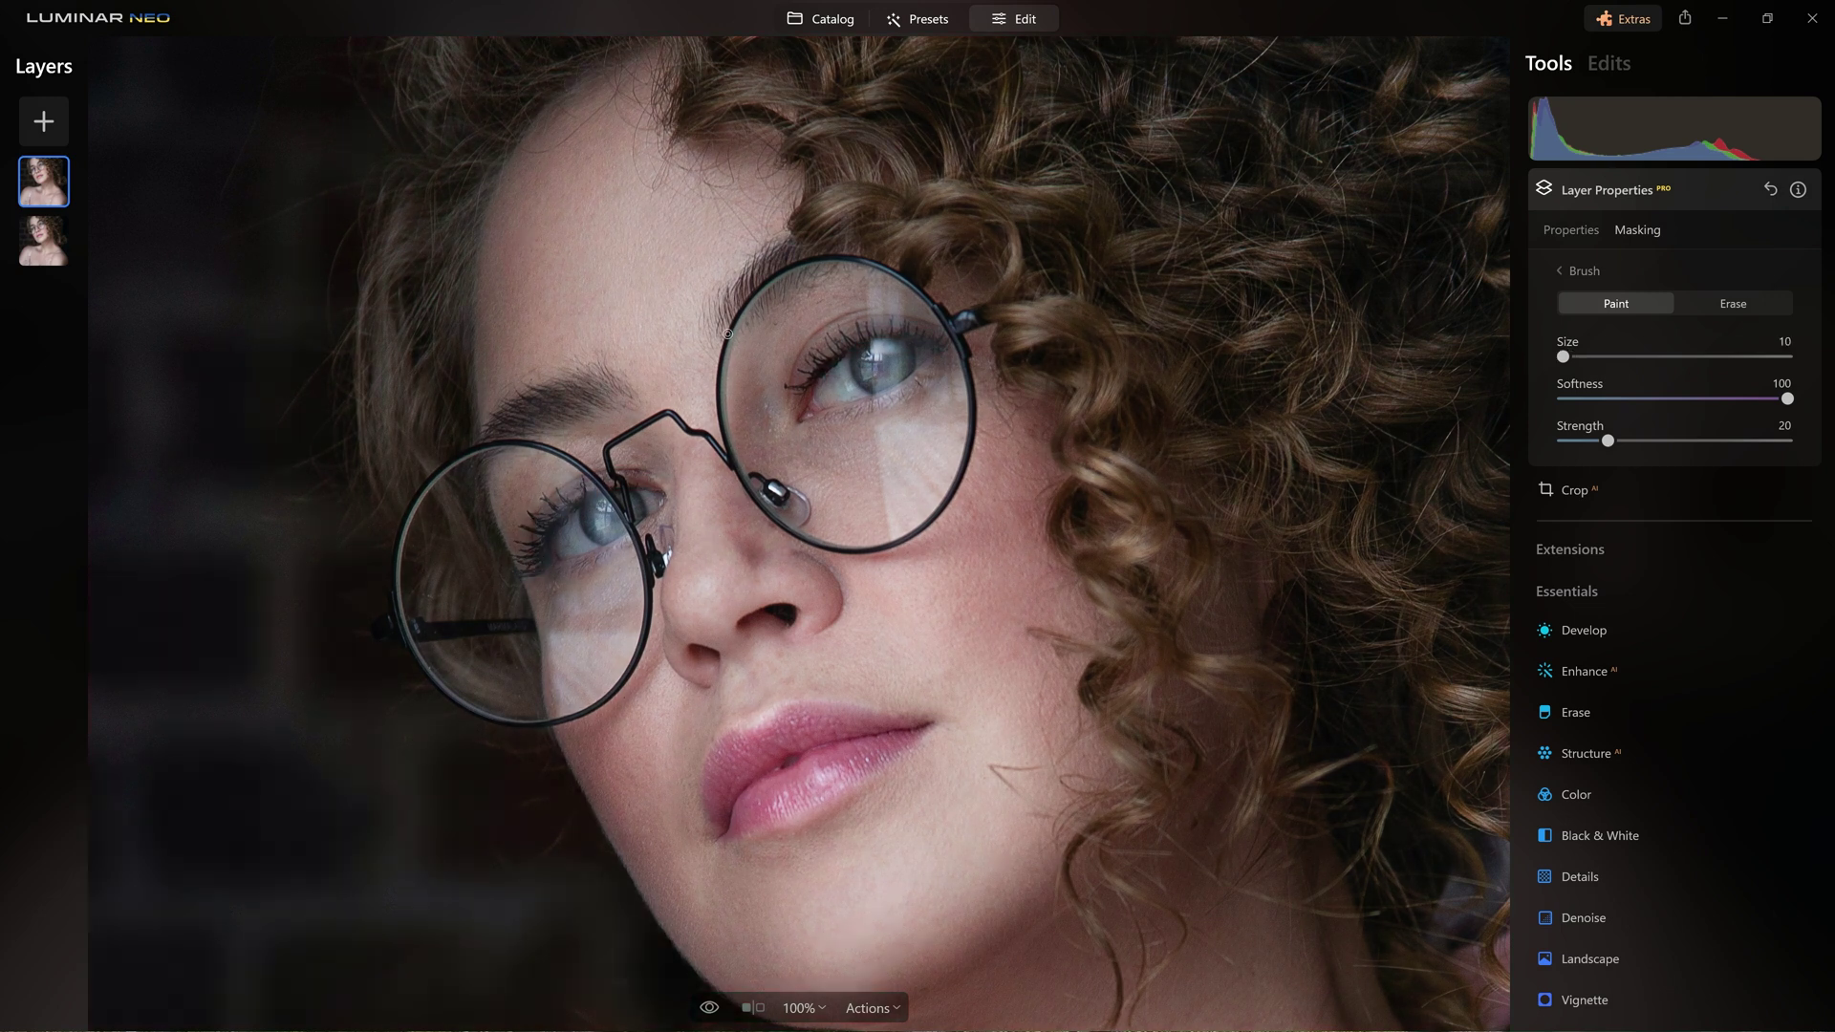
key(bracketright)
key(bracketright)
key(bracketright)
key(bracketright)
key(bracketright)
key(bracketright)
key(bracketleft)
key(bracketleft)
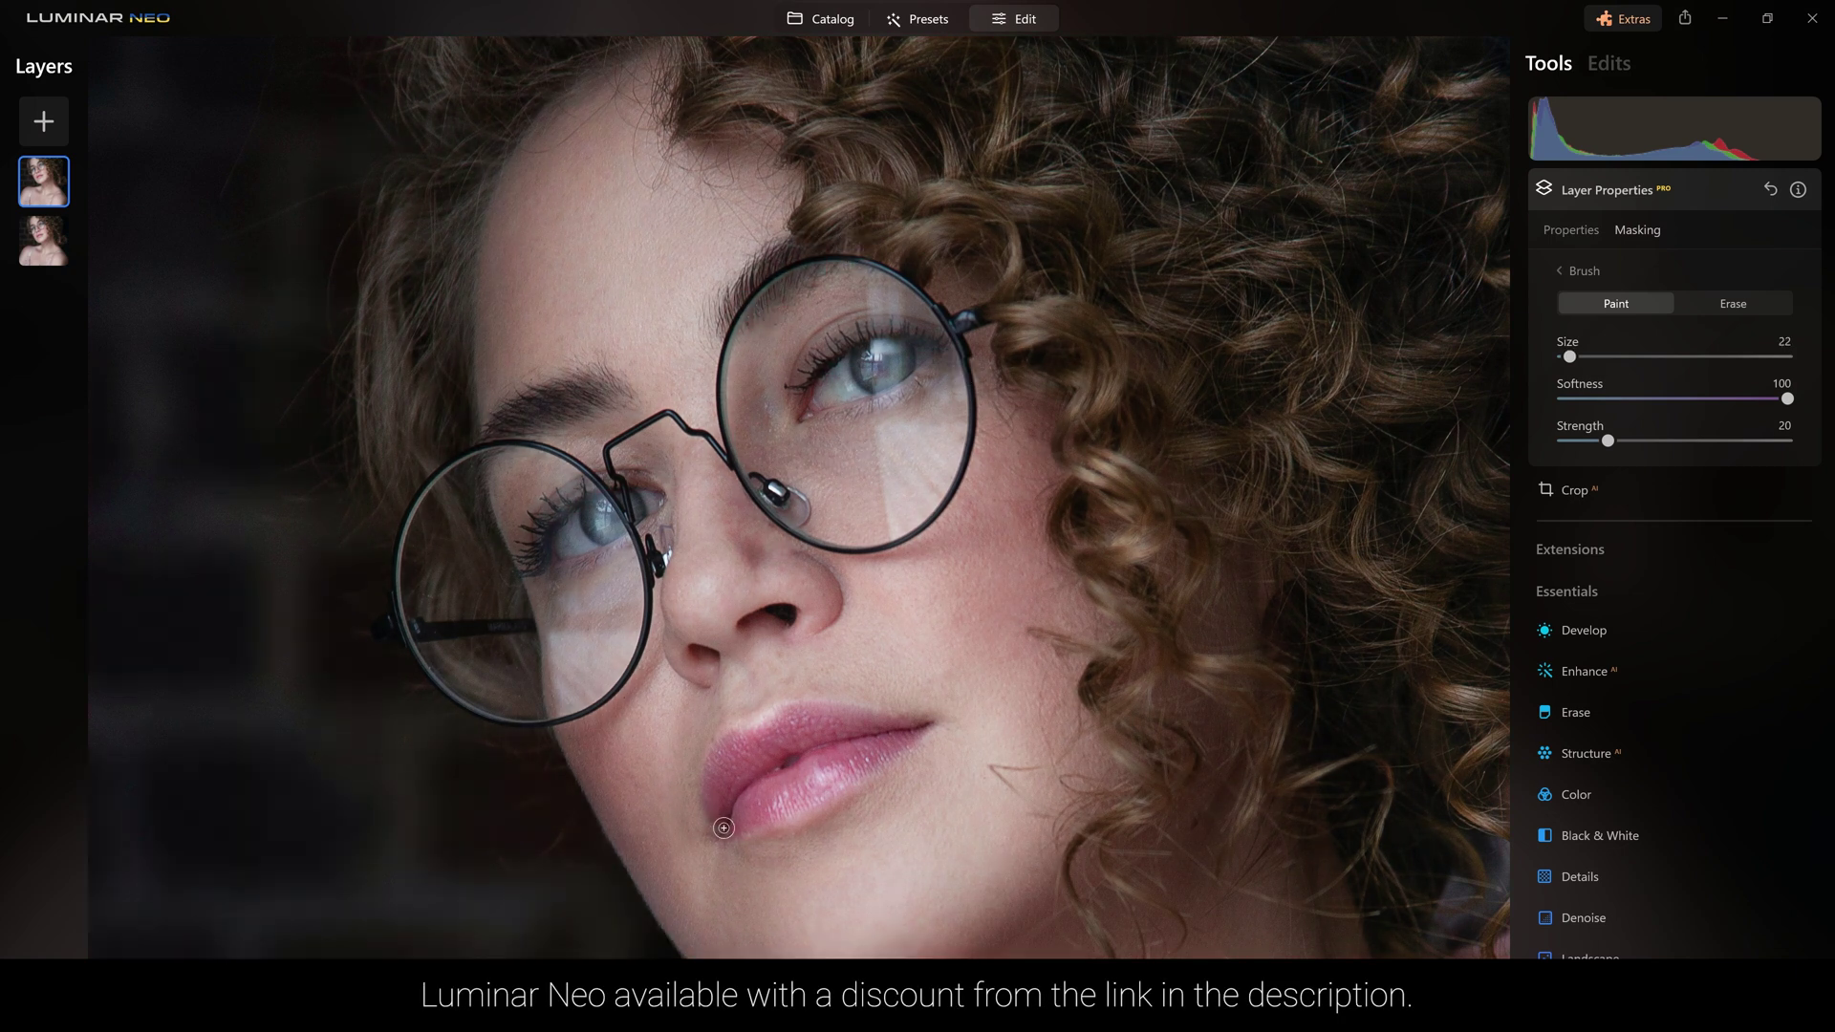
mouse_move(724, 828)
mouse_down()
mouse_move(708, 751)
mouse_move(724, 759)
mouse_up()
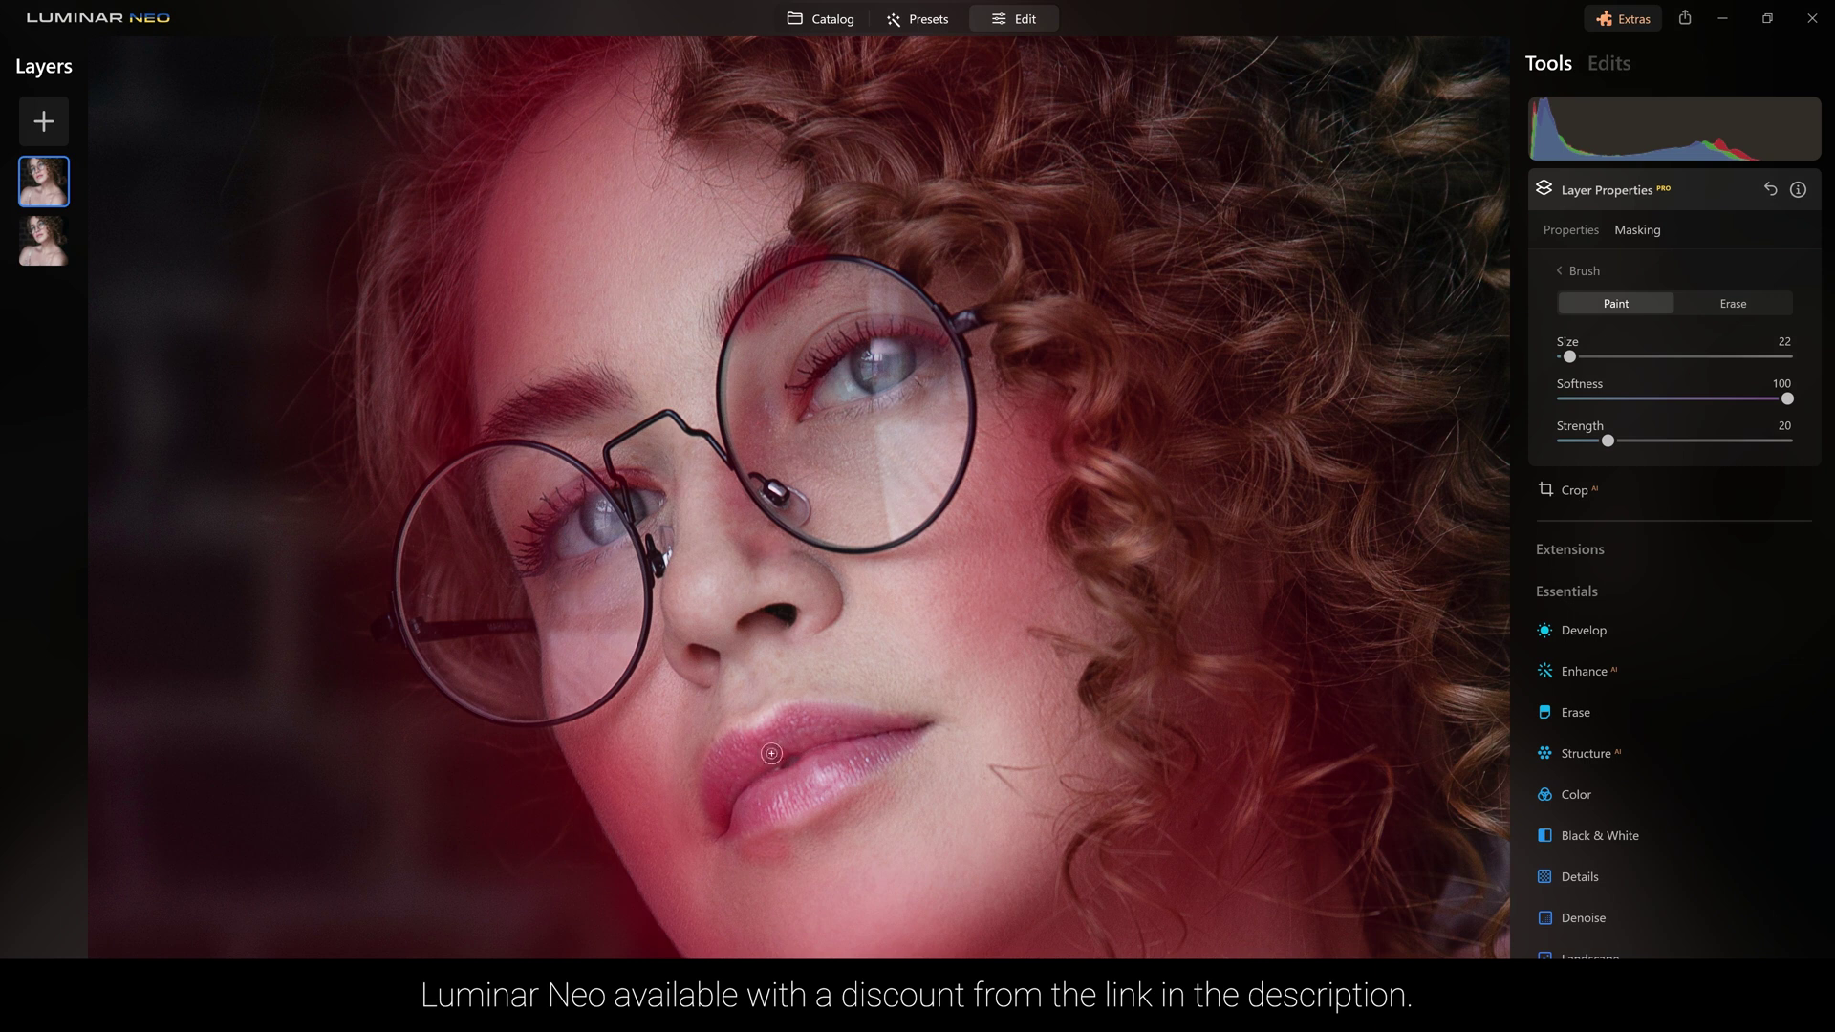
mouse_move(737, 836)
mouse_down()
mouse_move(876, 787)
mouse_move(926, 735)
mouse_move(794, 788)
mouse_move(732, 843)
mouse_up()
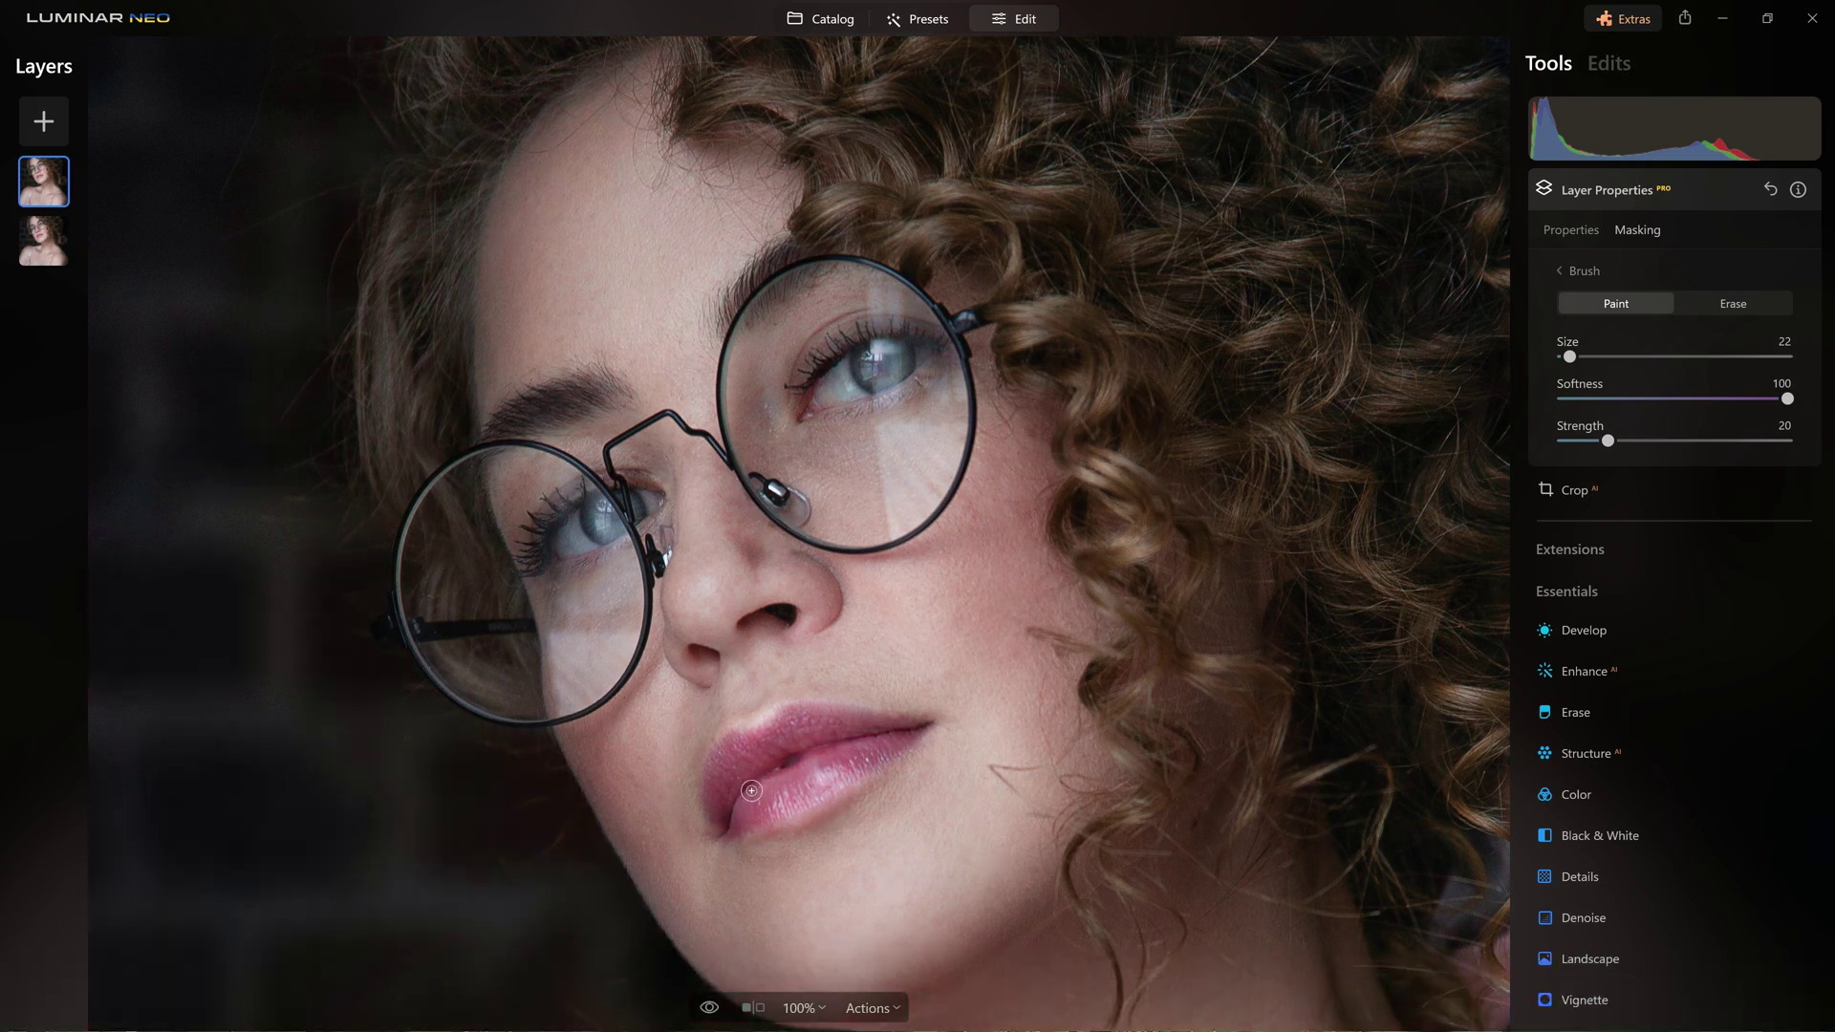
mouse_move(859, 755)
mouse_down()
mouse_move(789, 765)
mouse_move(904, 731)
mouse_move(784, 764)
mouse_move(730, 807)
mouse_move(866, 735)
mouse_move(723, 813)
mouse_move(889, 731)
mouse_up()
Step: Enlarge the mask brush to 58 and up to 94, and darken the cheeks and jawline through the Multiply mask
scroll(1084, 647, up, 4)
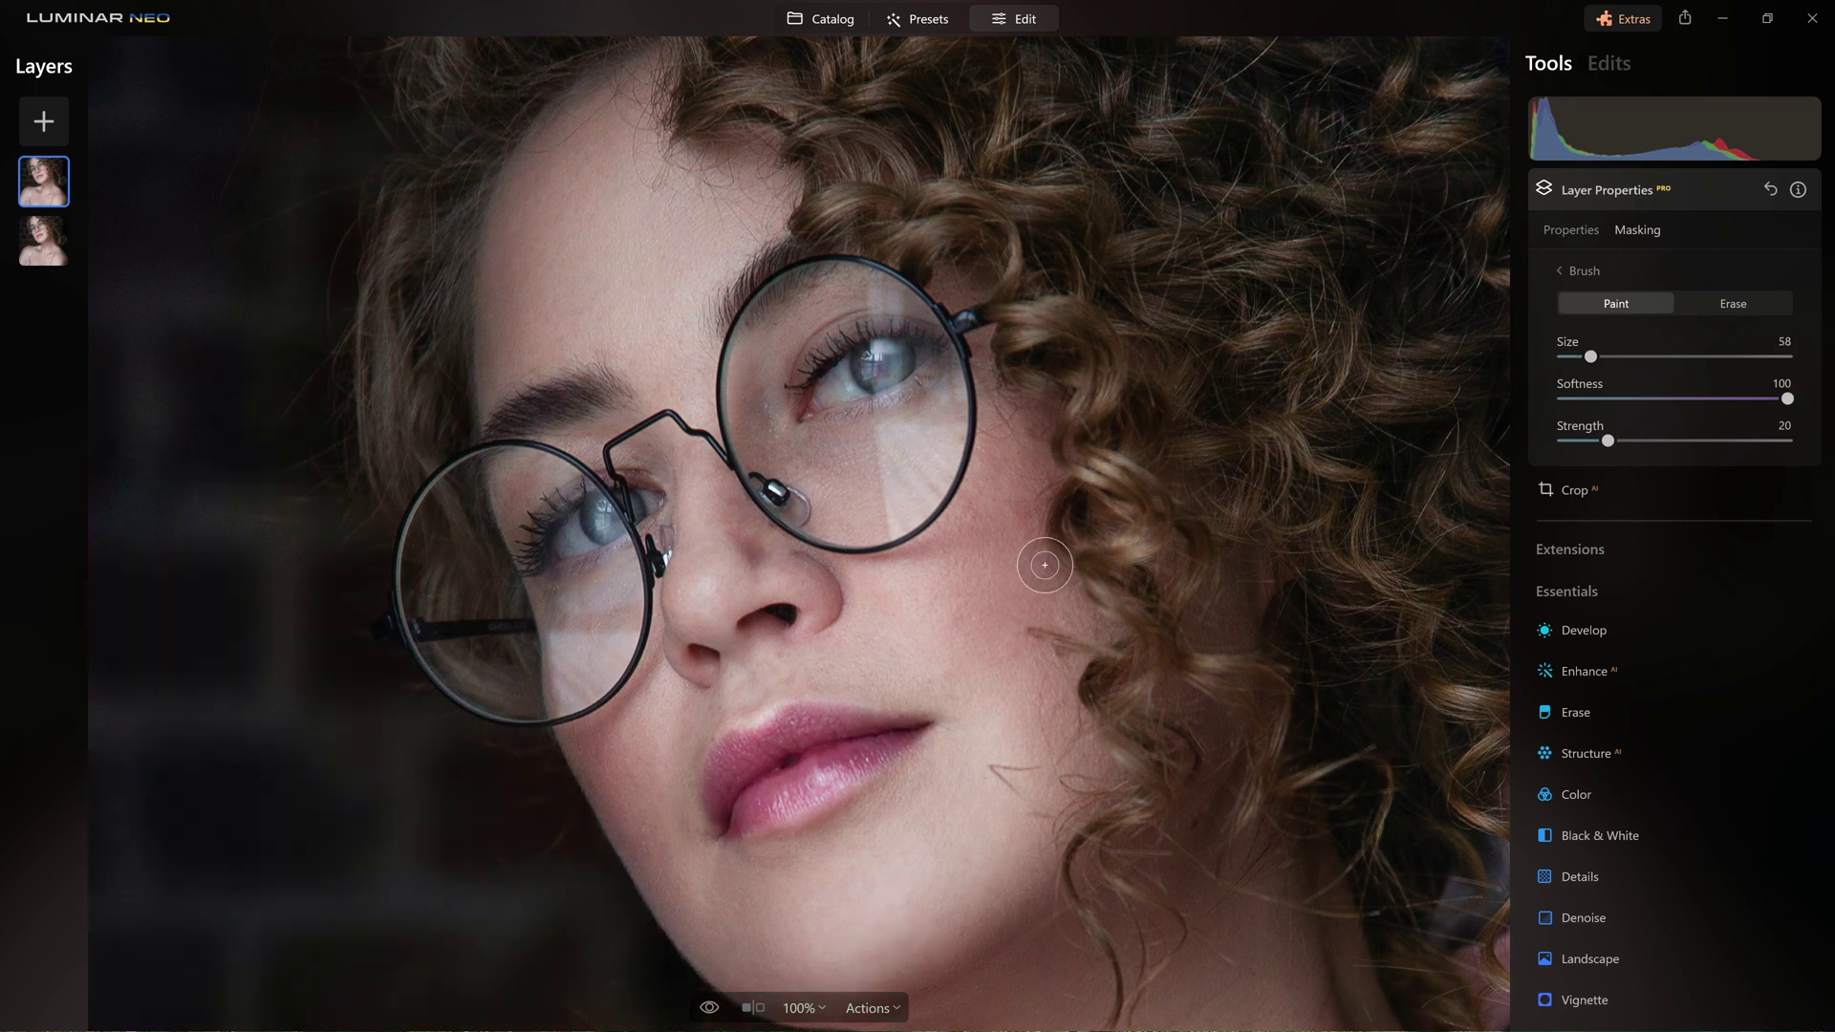
mouse_move(1045, 565)
mouse_down()
mouse_move(954, 622)
mouse_move(1018, 619)
mouse_move(1016, 652)
mouse_move(1069, 589)
mouse_move(935, 668)
mouse_up()
scroll(1045, 459, up, 4)
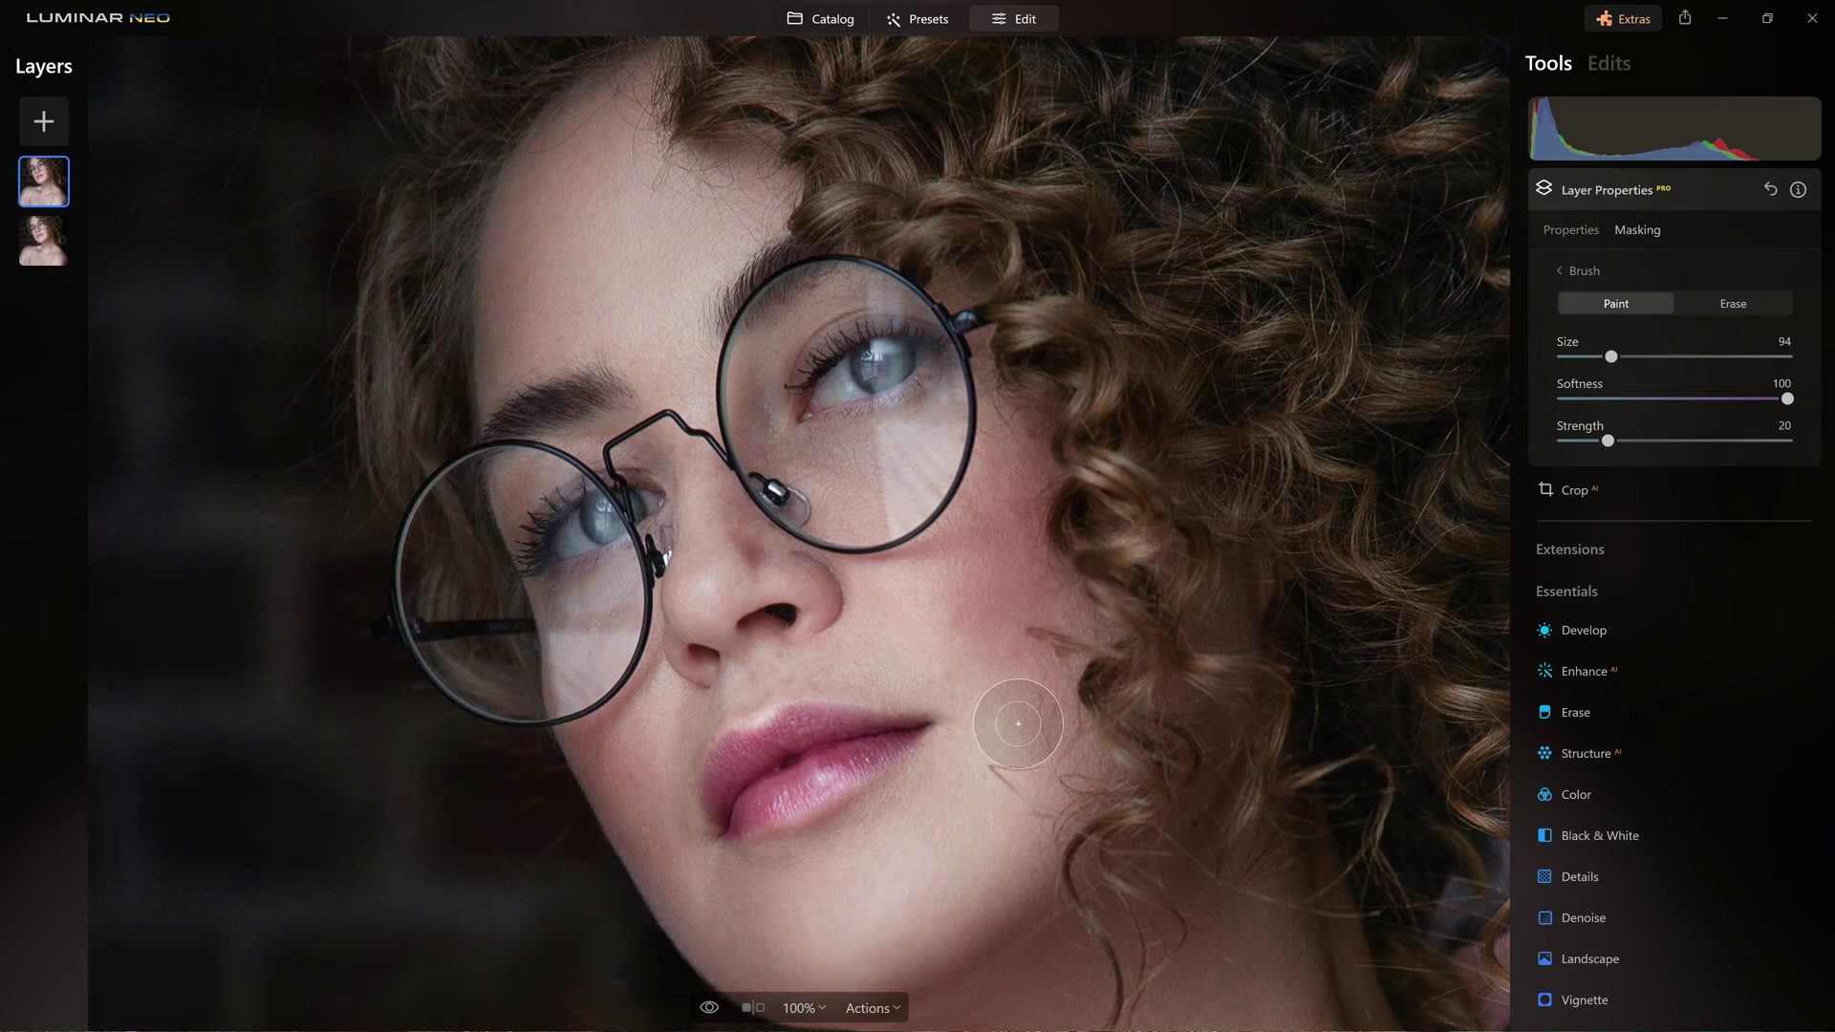
drag(1036, 627, 773, 694)
drag(622, 795, 660, 841)
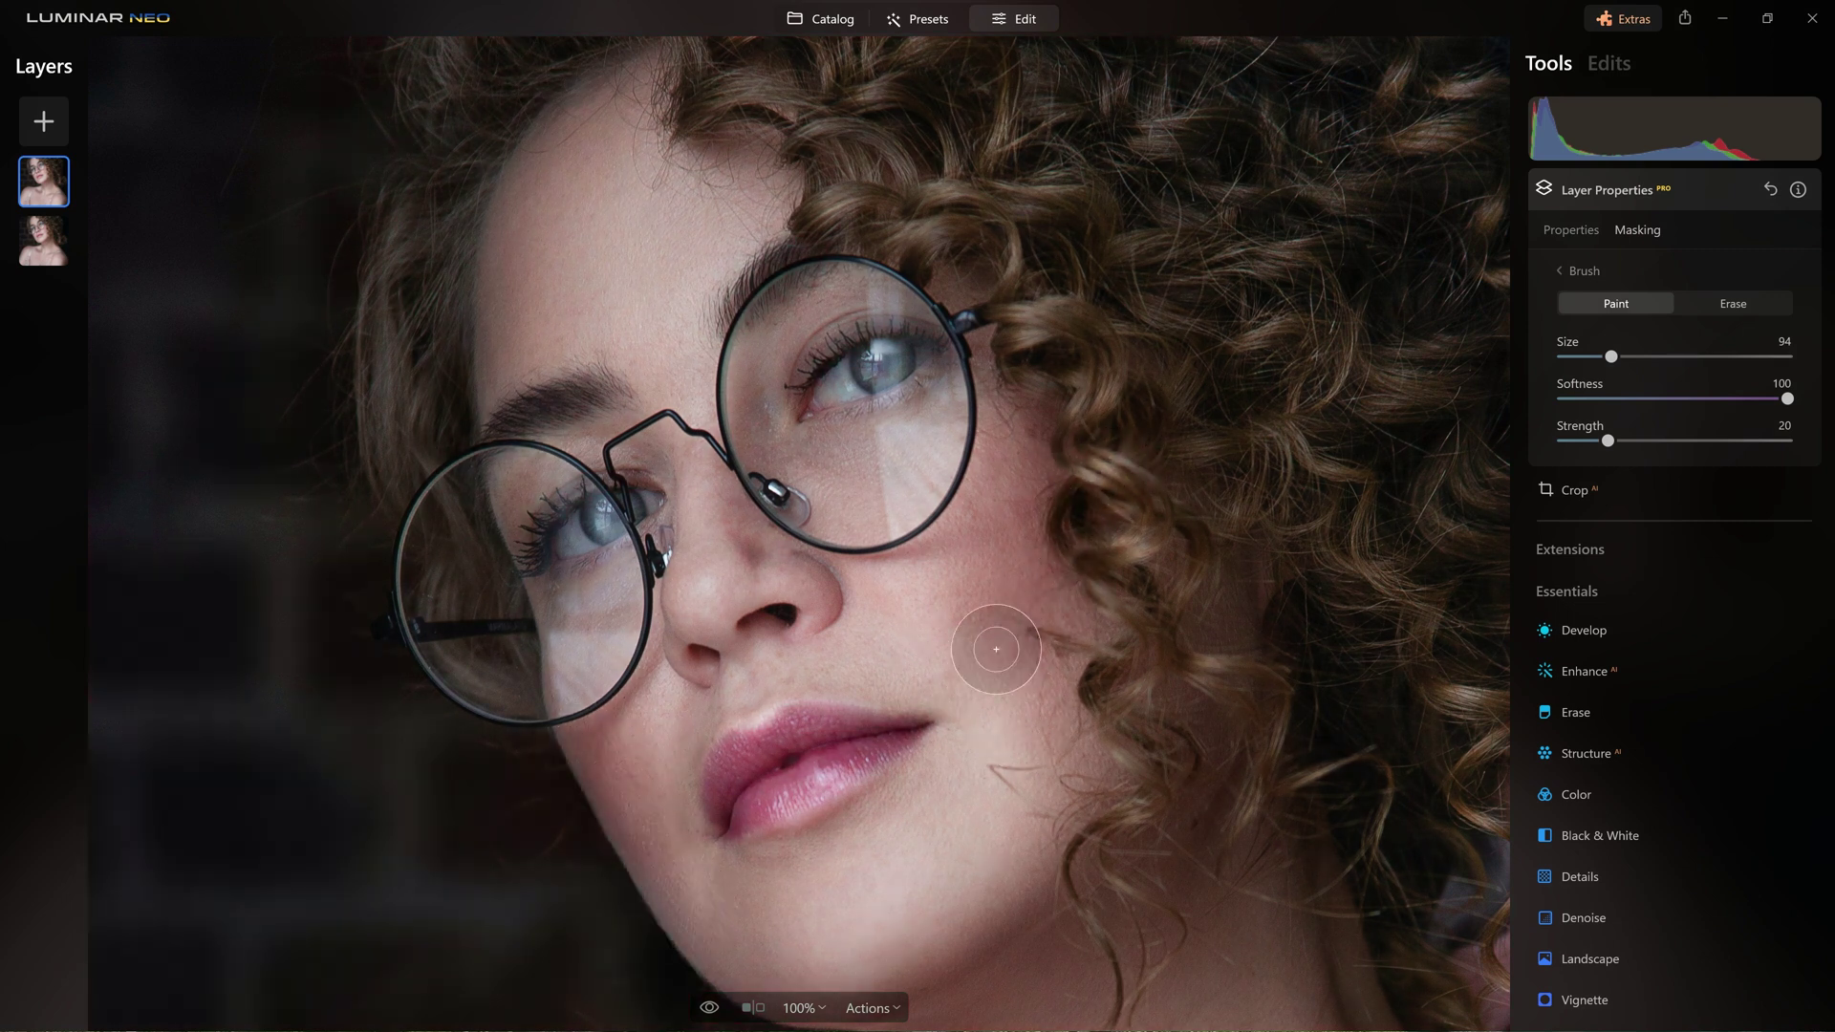
drag(574, 788, 737, 950)
Step: Shrink the mask brush to 22 and darken the area under the nose, around the nostril and along the nose's side
key(bracketleft)
key(bracketleft)
key(bracketleft)
key(bracketleft)
key(bracketleft)
key(bracketleft)
drag(712, 702, 791, 665)
drag(830, 568, 815, 627)
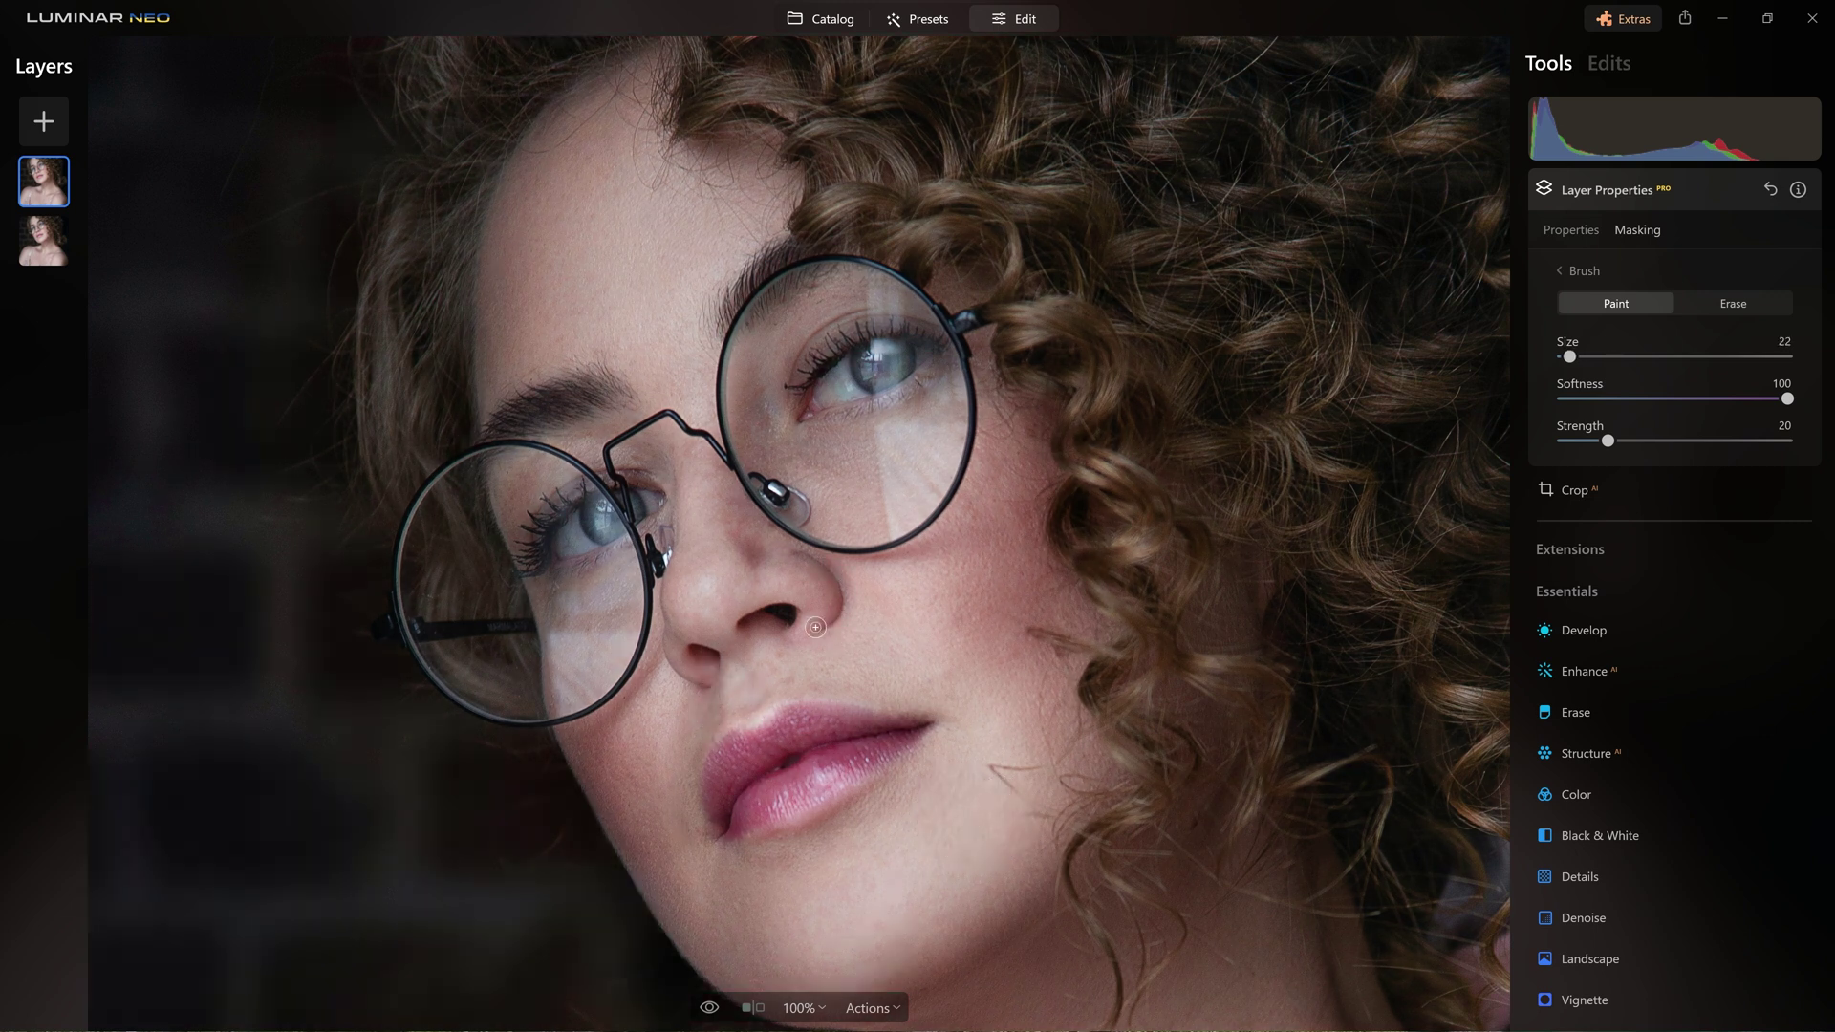
drag(748, 543, 774, 496)
Step: Darken the area beside the nose bridge with a larger brush, and add fine shadows to both eyes at brush size 10
key(bracketright)
key(bracketright)
key(bracketright)
key(bracketright)
key(bracketright)
drag(749, 411, 789, 557)
key(bracketleft)
key(bracketleft)
key(bracketleft)
key(bracketleft)
key(bracketleft)
key(bracketleft)
key(bracketleft)
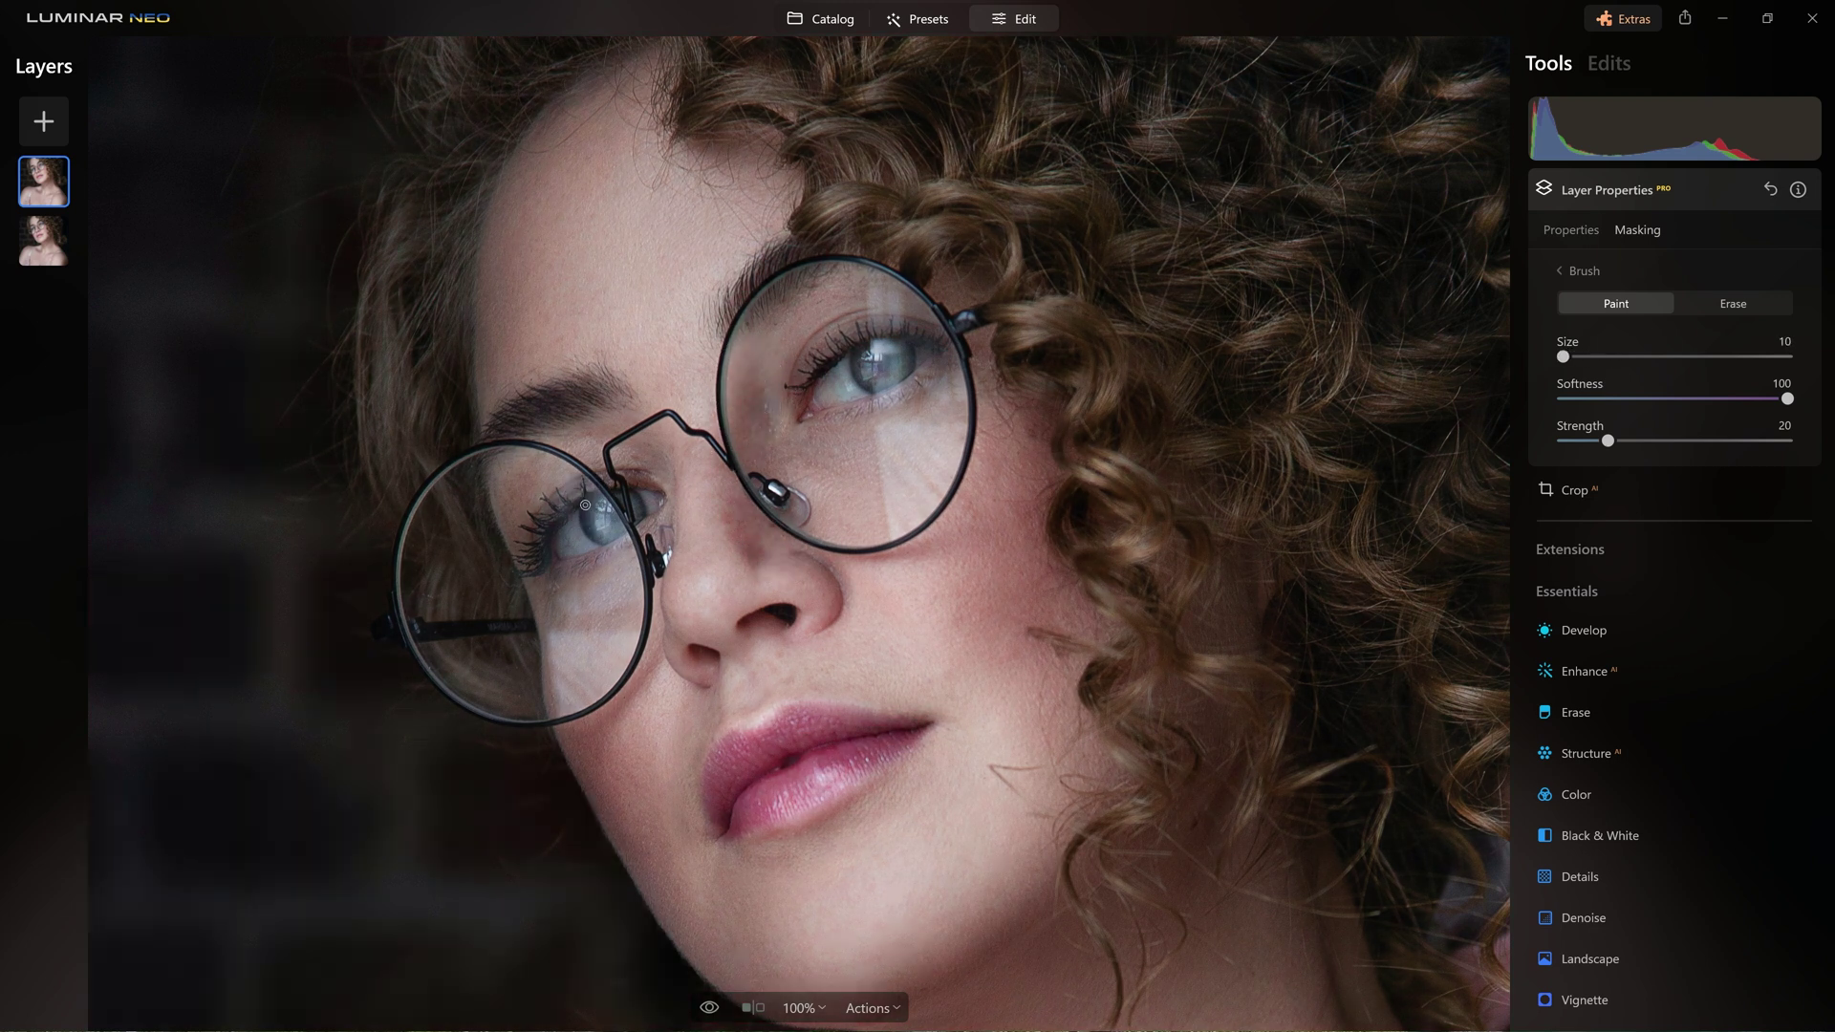
mouse_move(586, 506)
mouse_down()
mouse_move(610, 549)
mouse_move(641, 507)
mouse_up()
drag(865, 350, 883, 393)
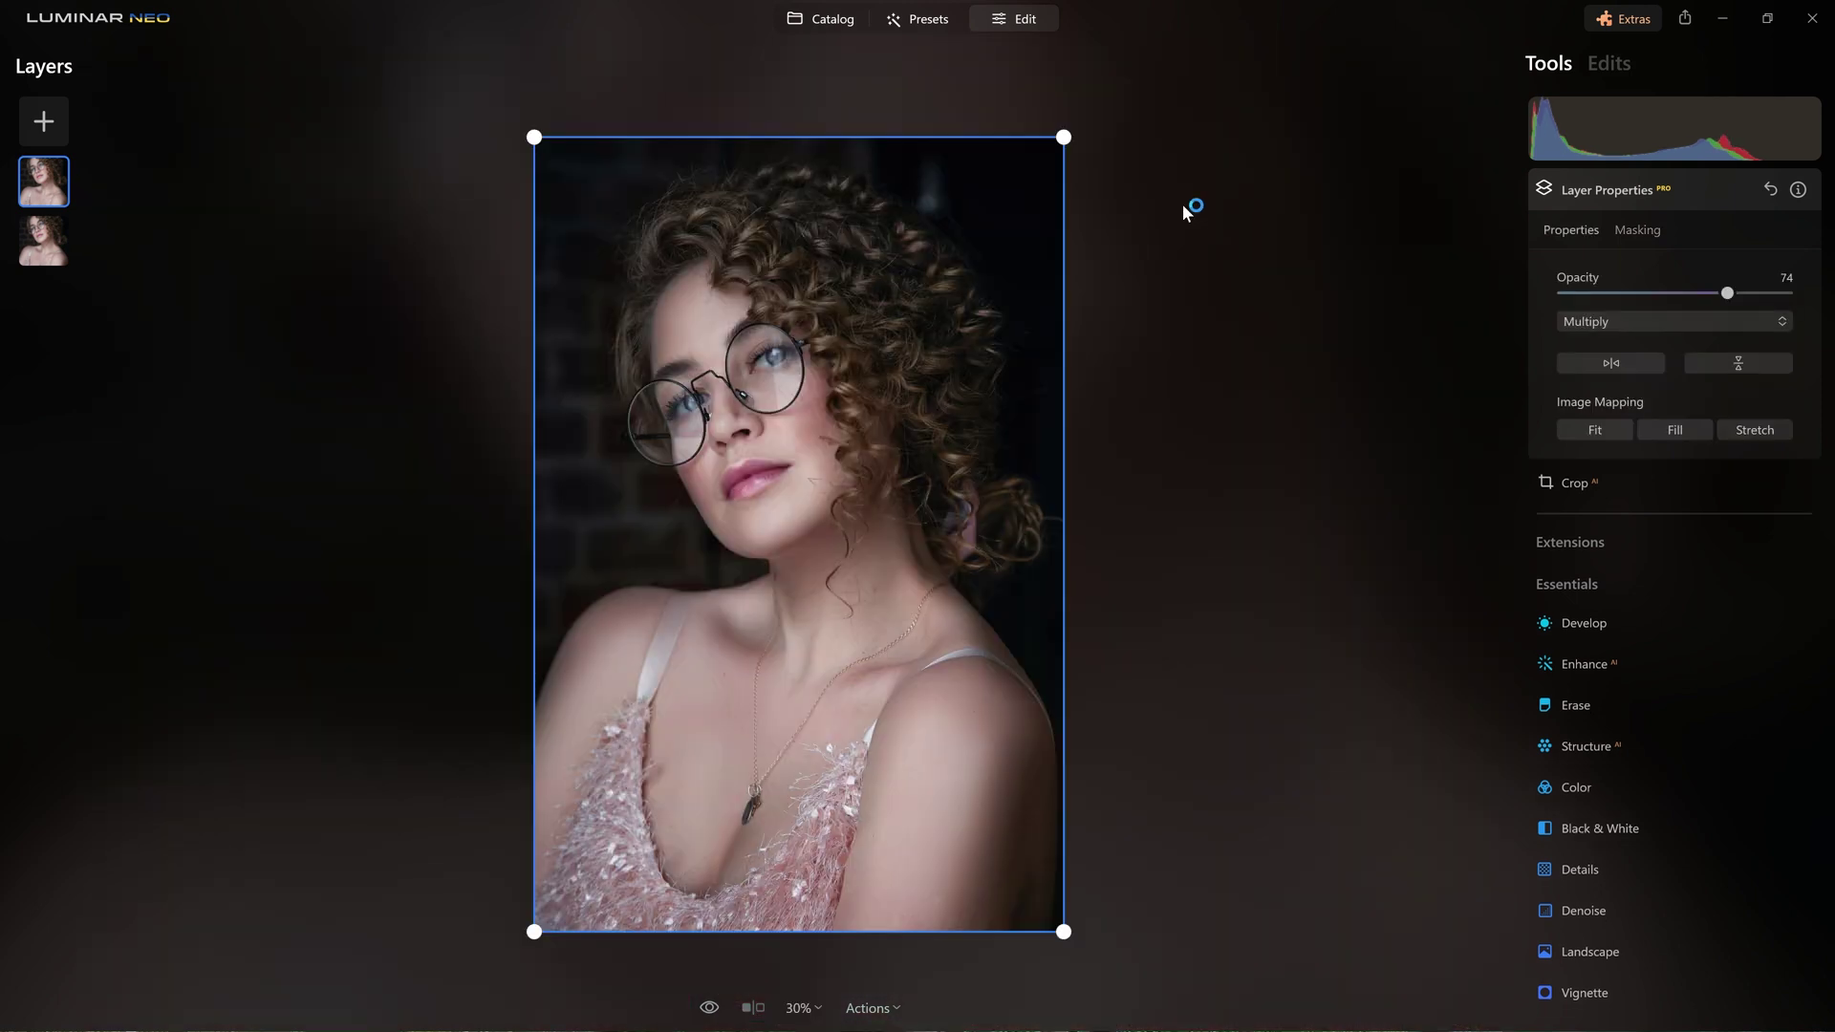
Step: Add the same portrait as a new image layer on top, with Screen blend mode and 100 opacity
key(backslash)
click(56, 119)
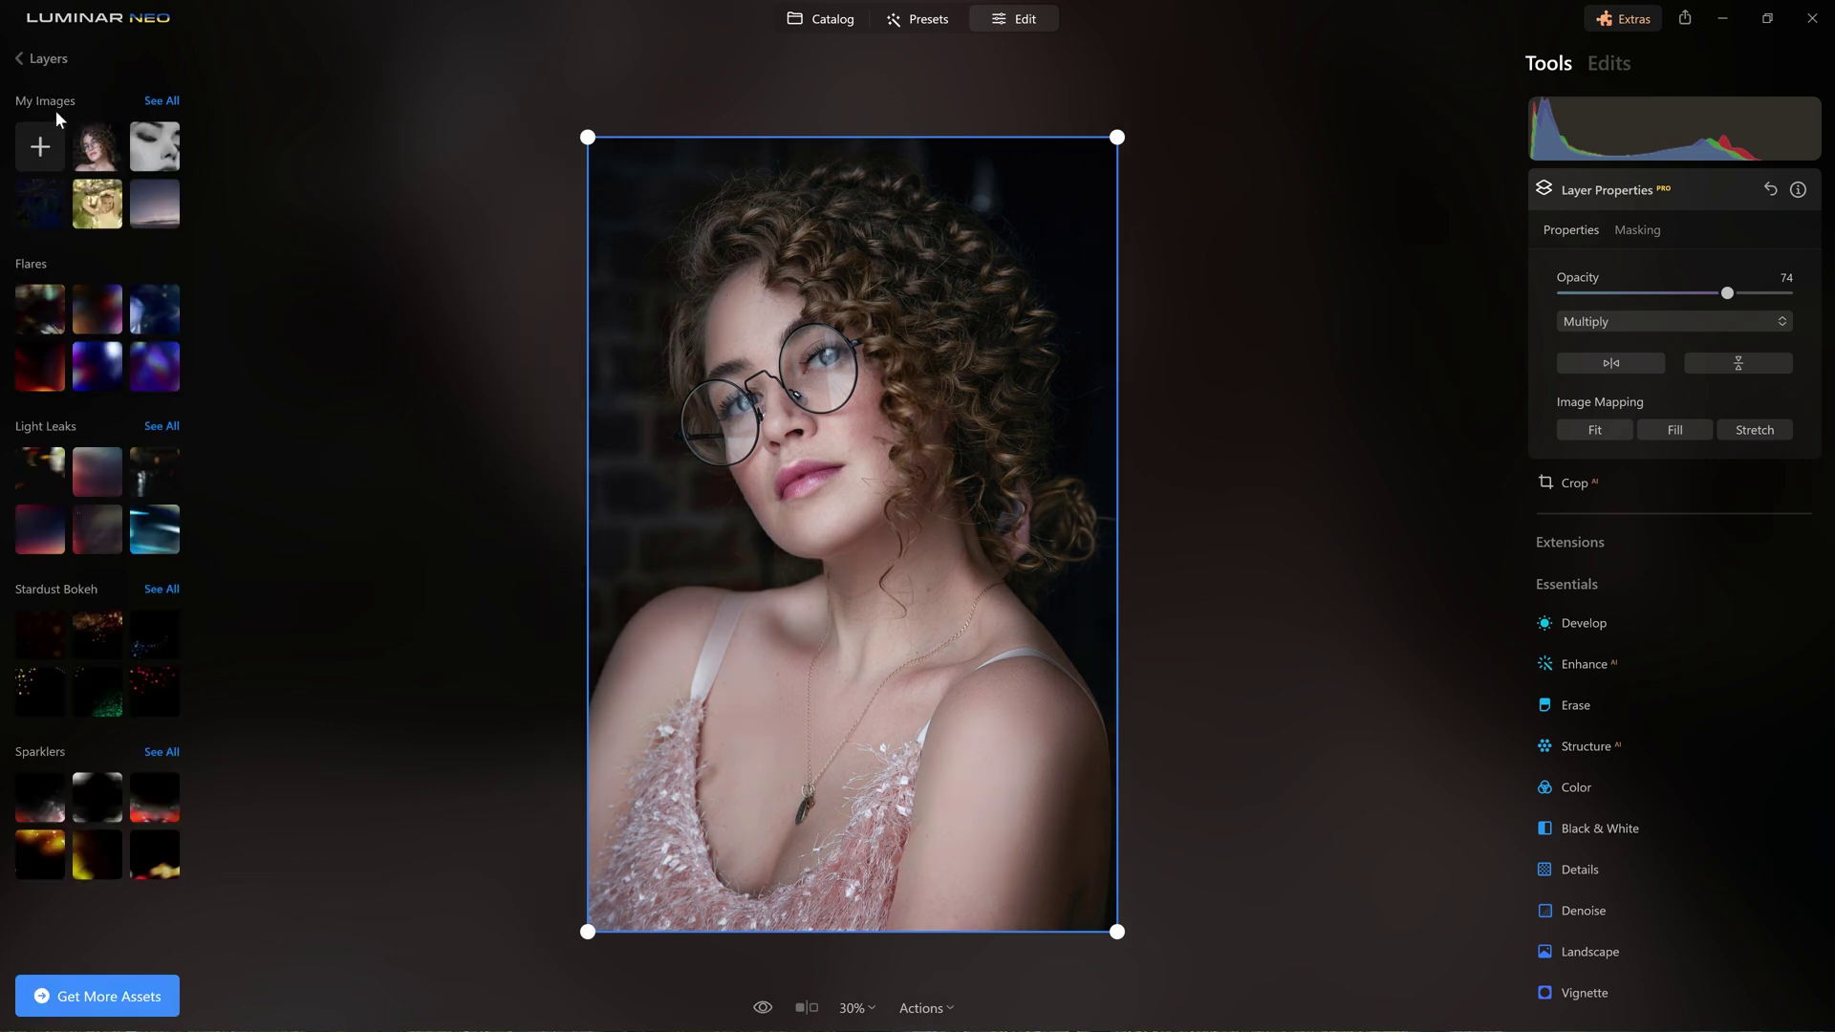
click(87, 163)
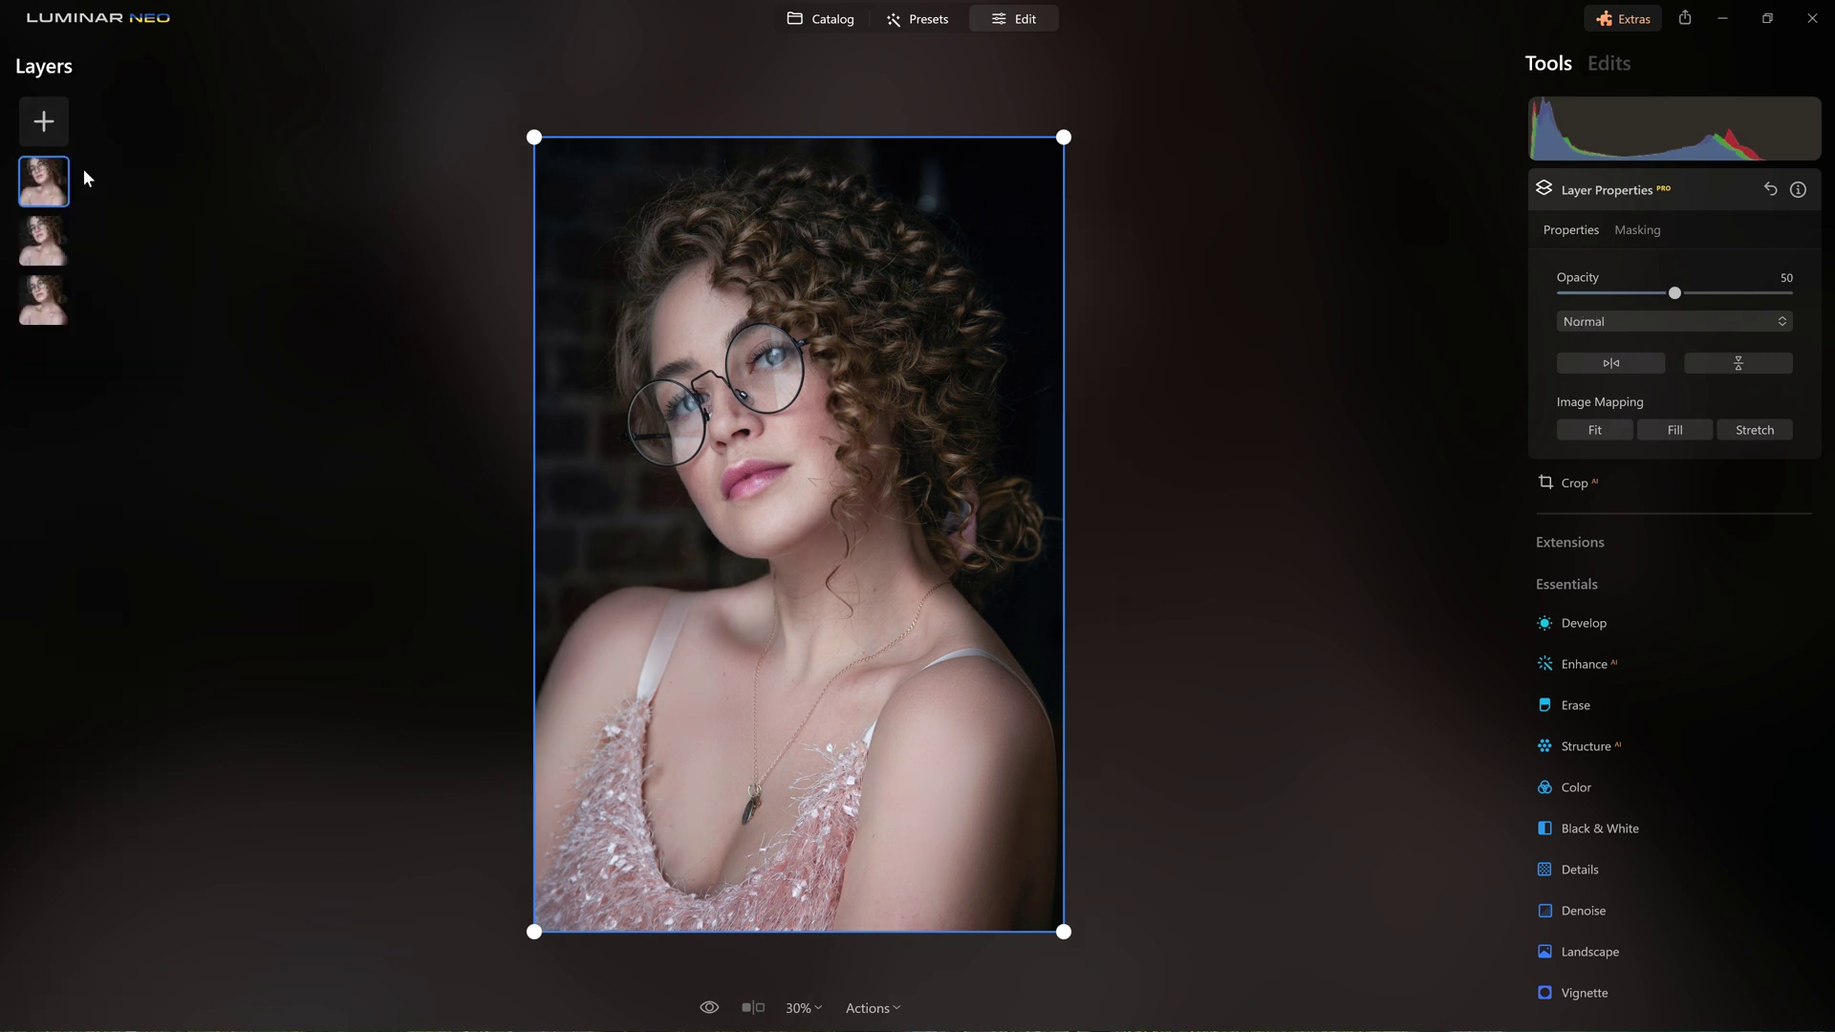
click(1655, 322)
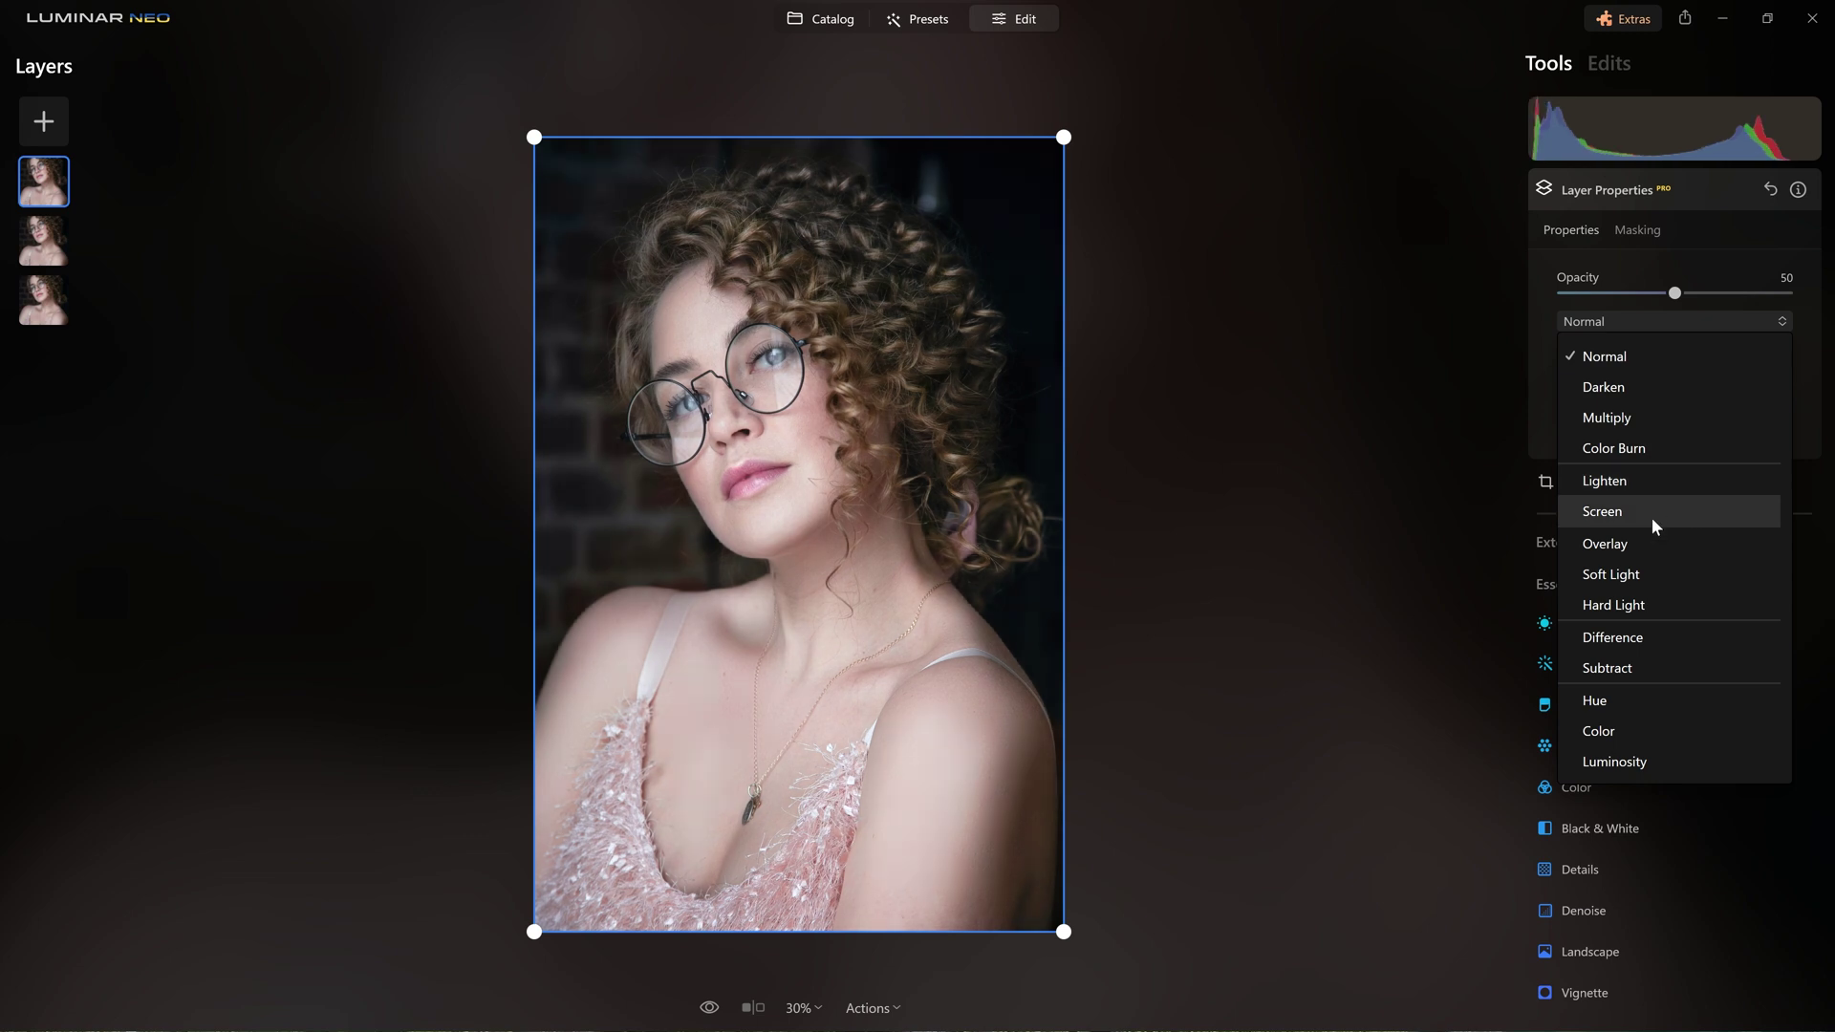
click(1651, 518)
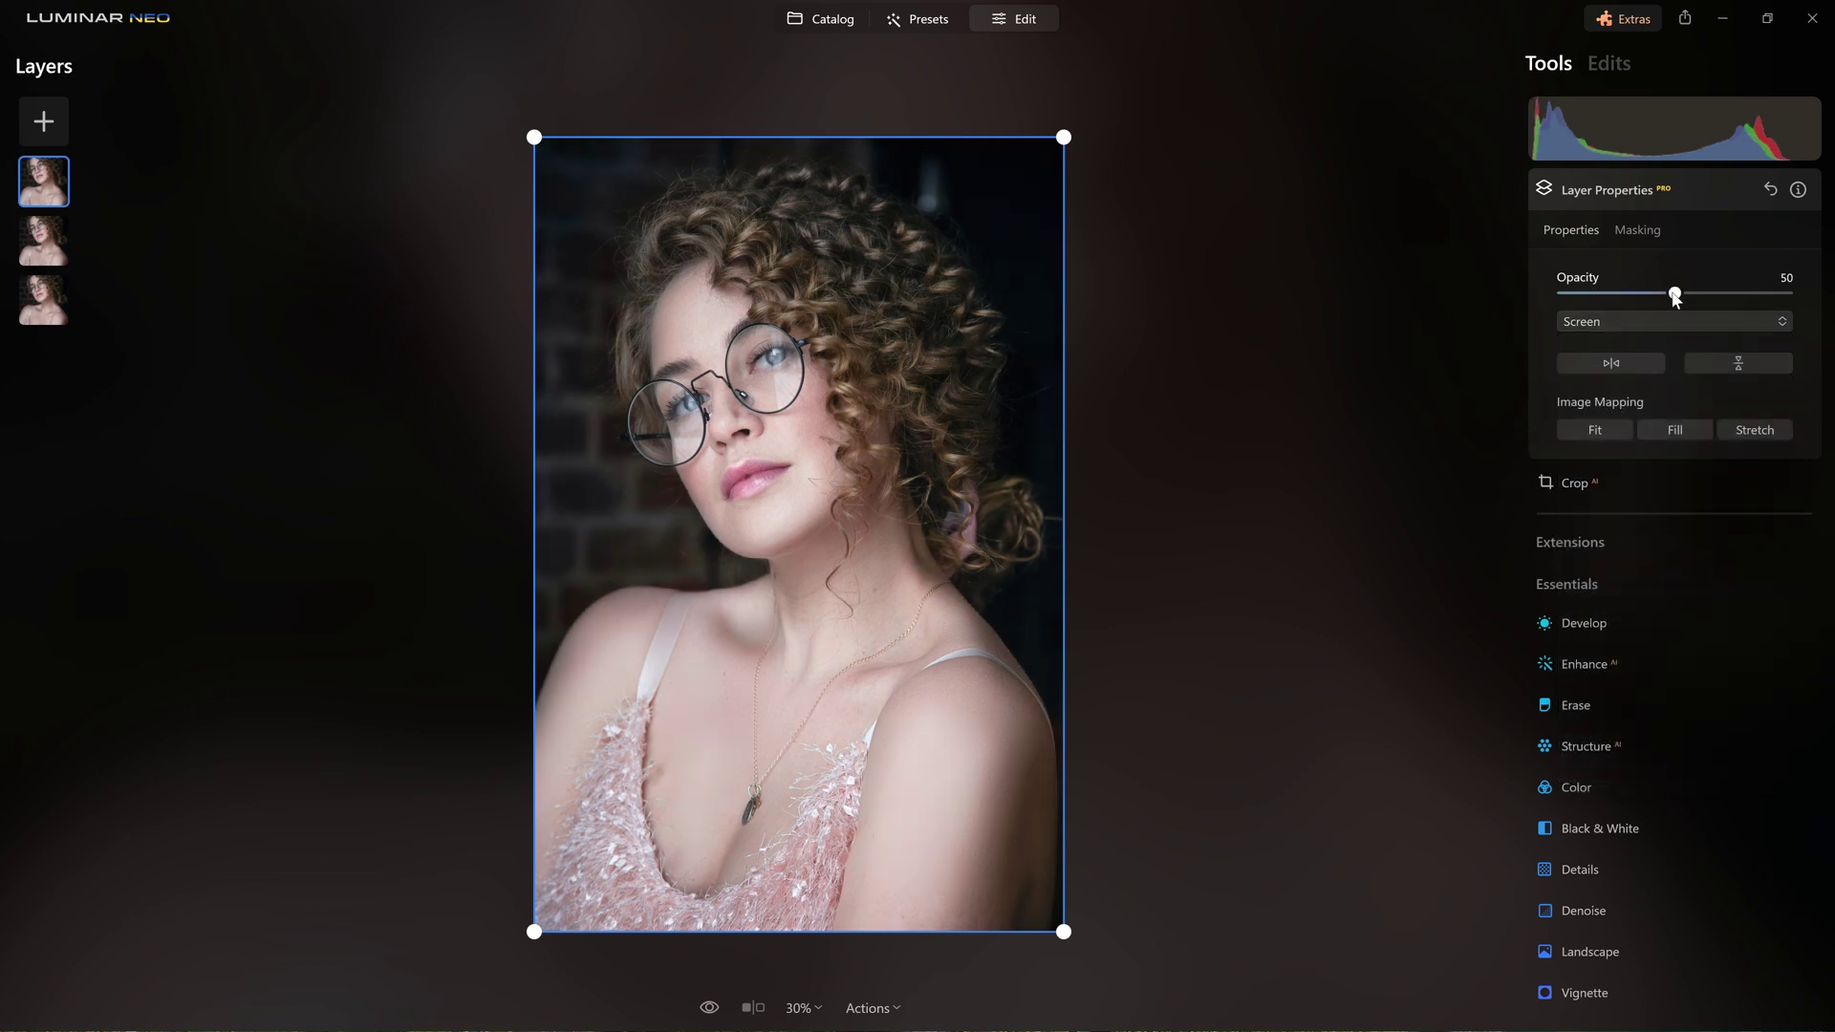
drag(1675, 297, 1825, 299)
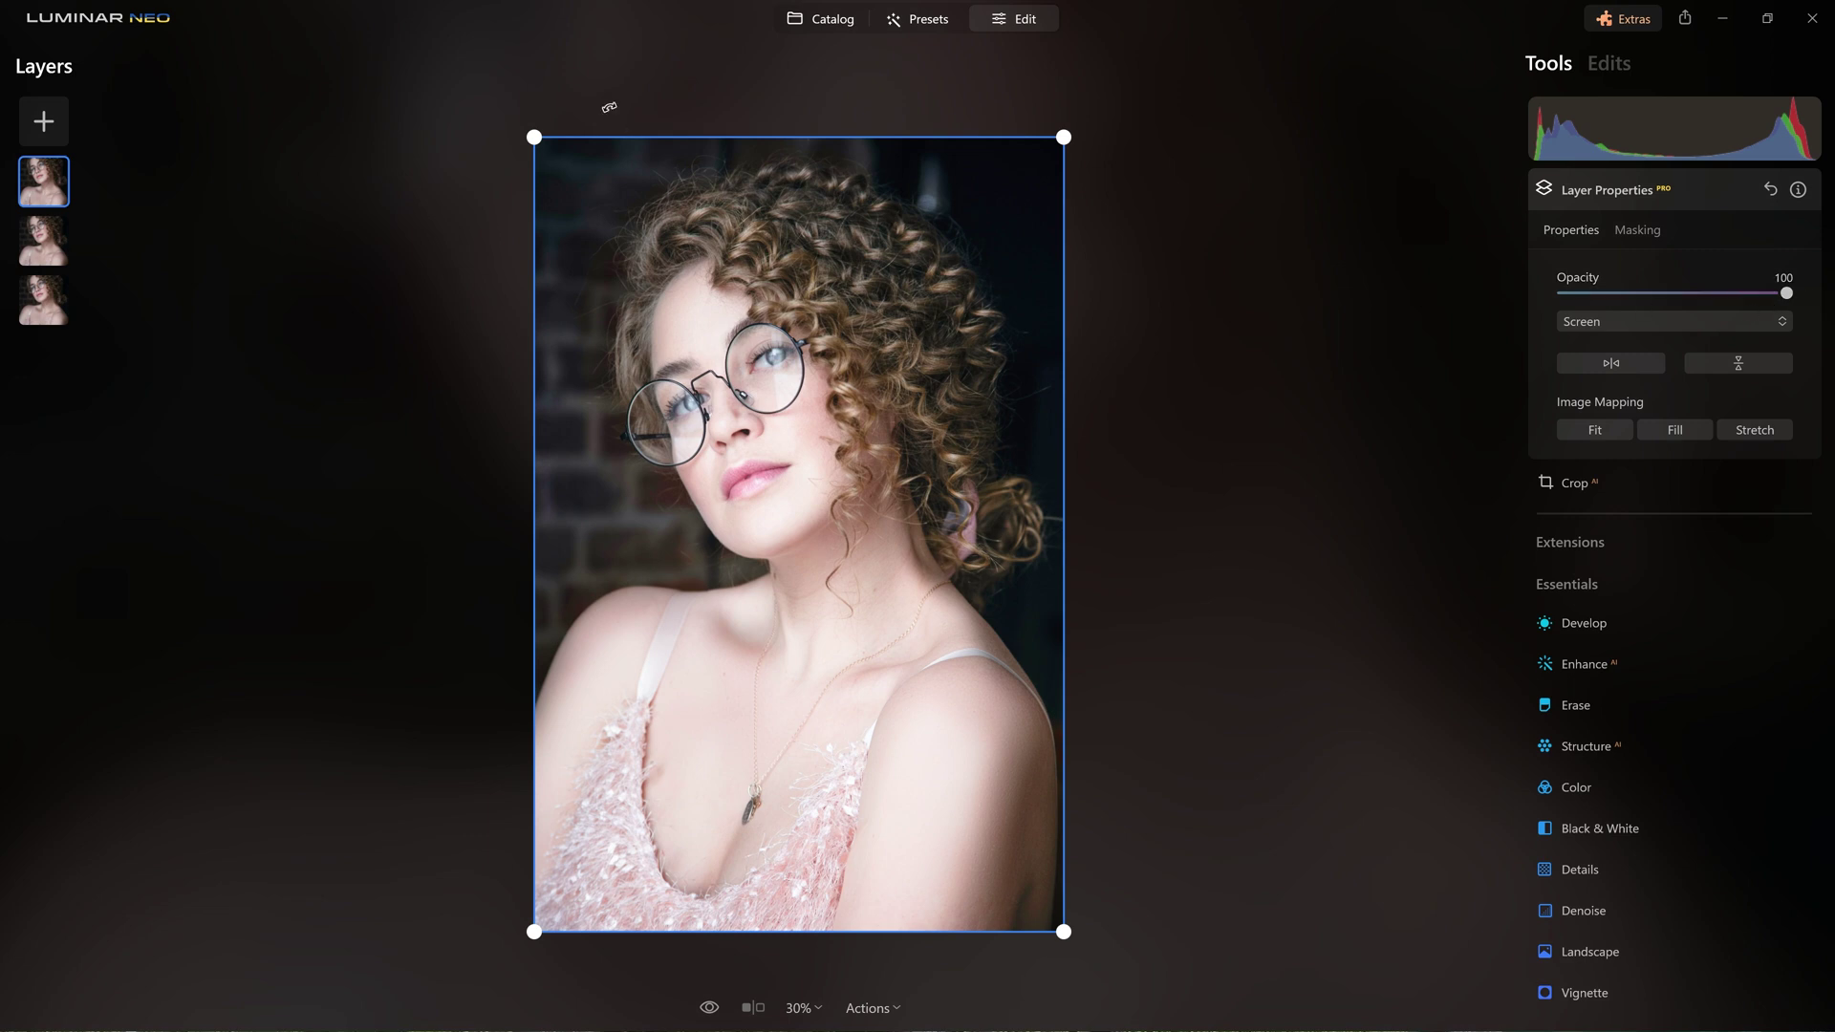
Step: Hide the Screen layer and show it again to compare the portrait with and without the brightening
right_click(55, 185)
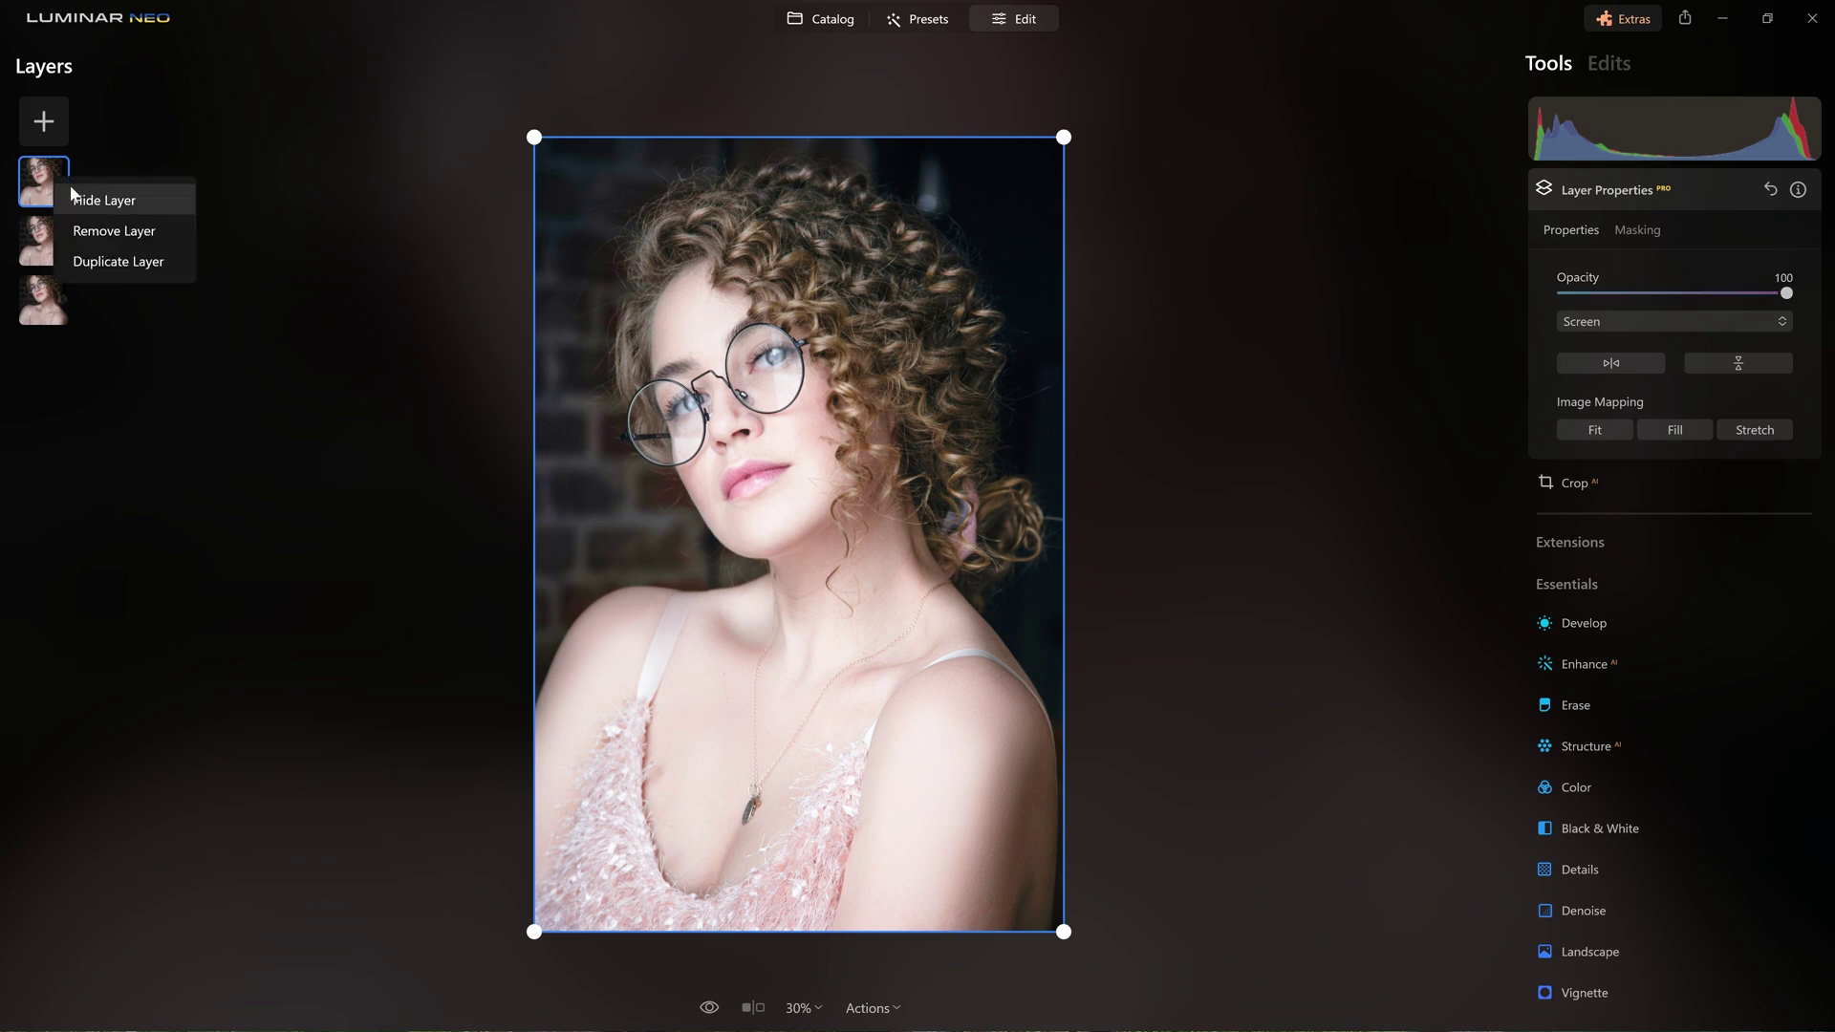
click(72, 191)
right_click(44, 186)
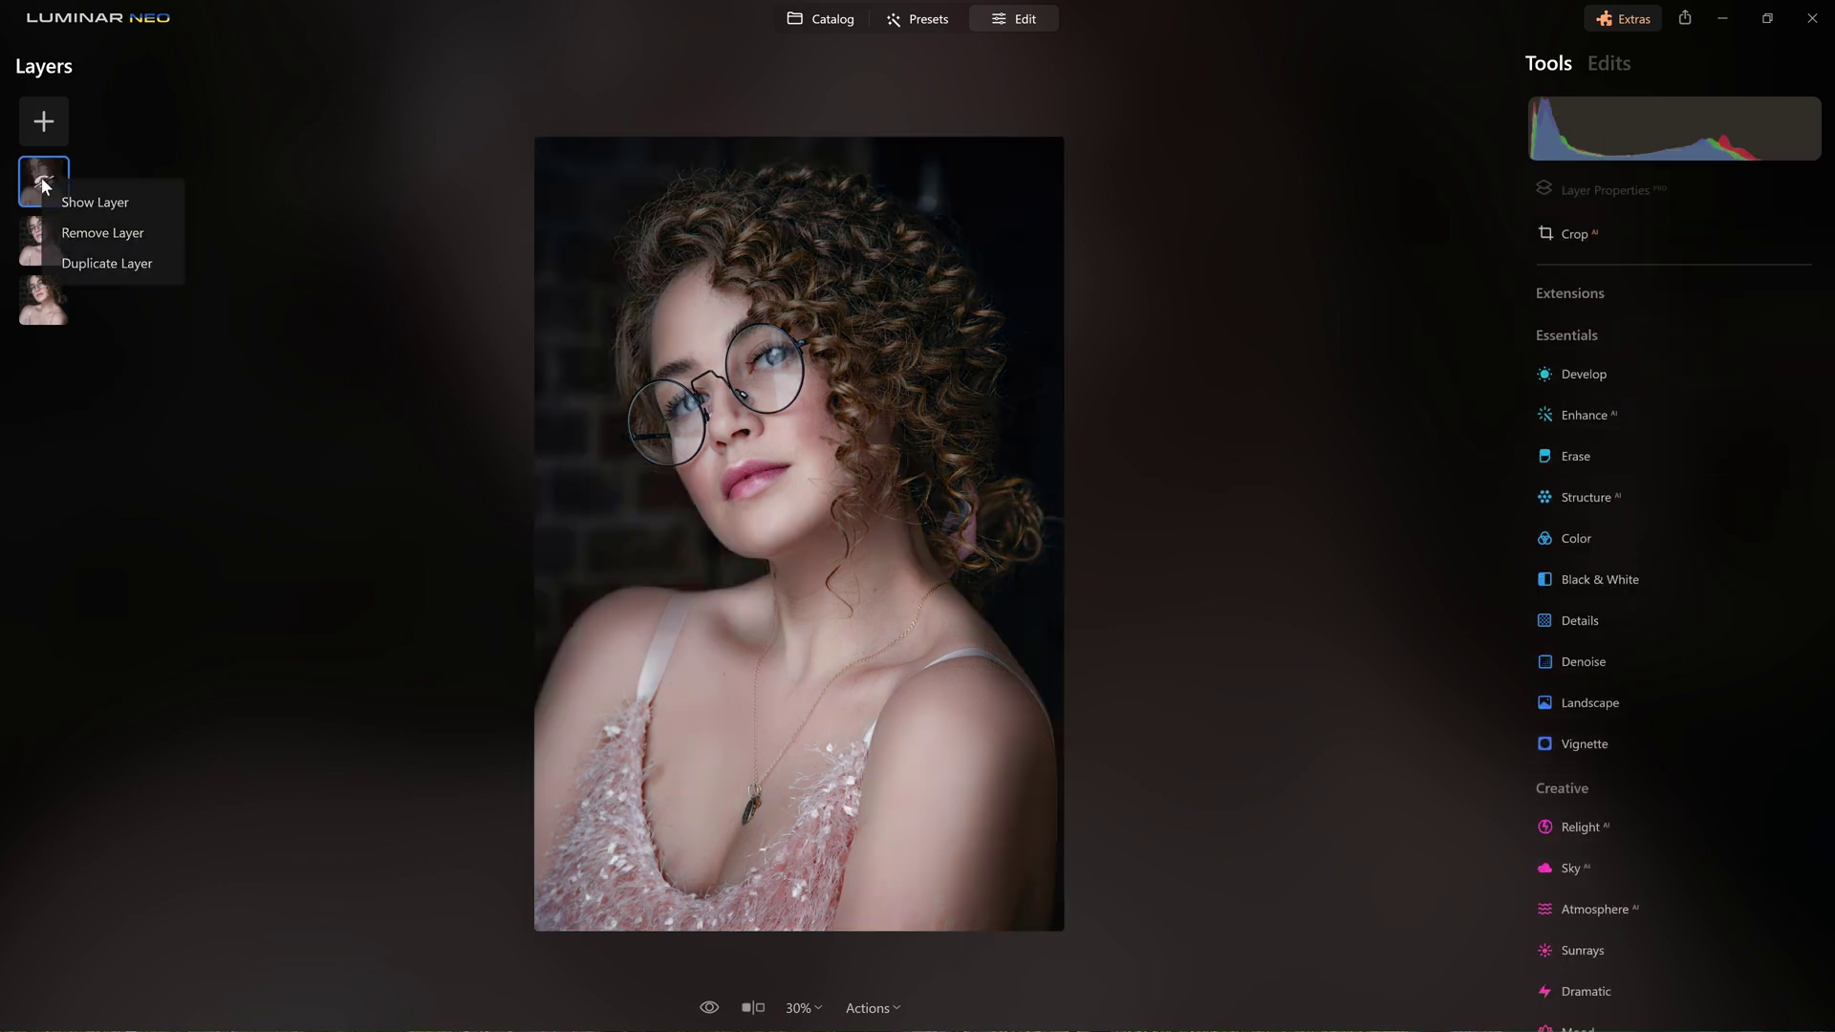
click(102, 204)
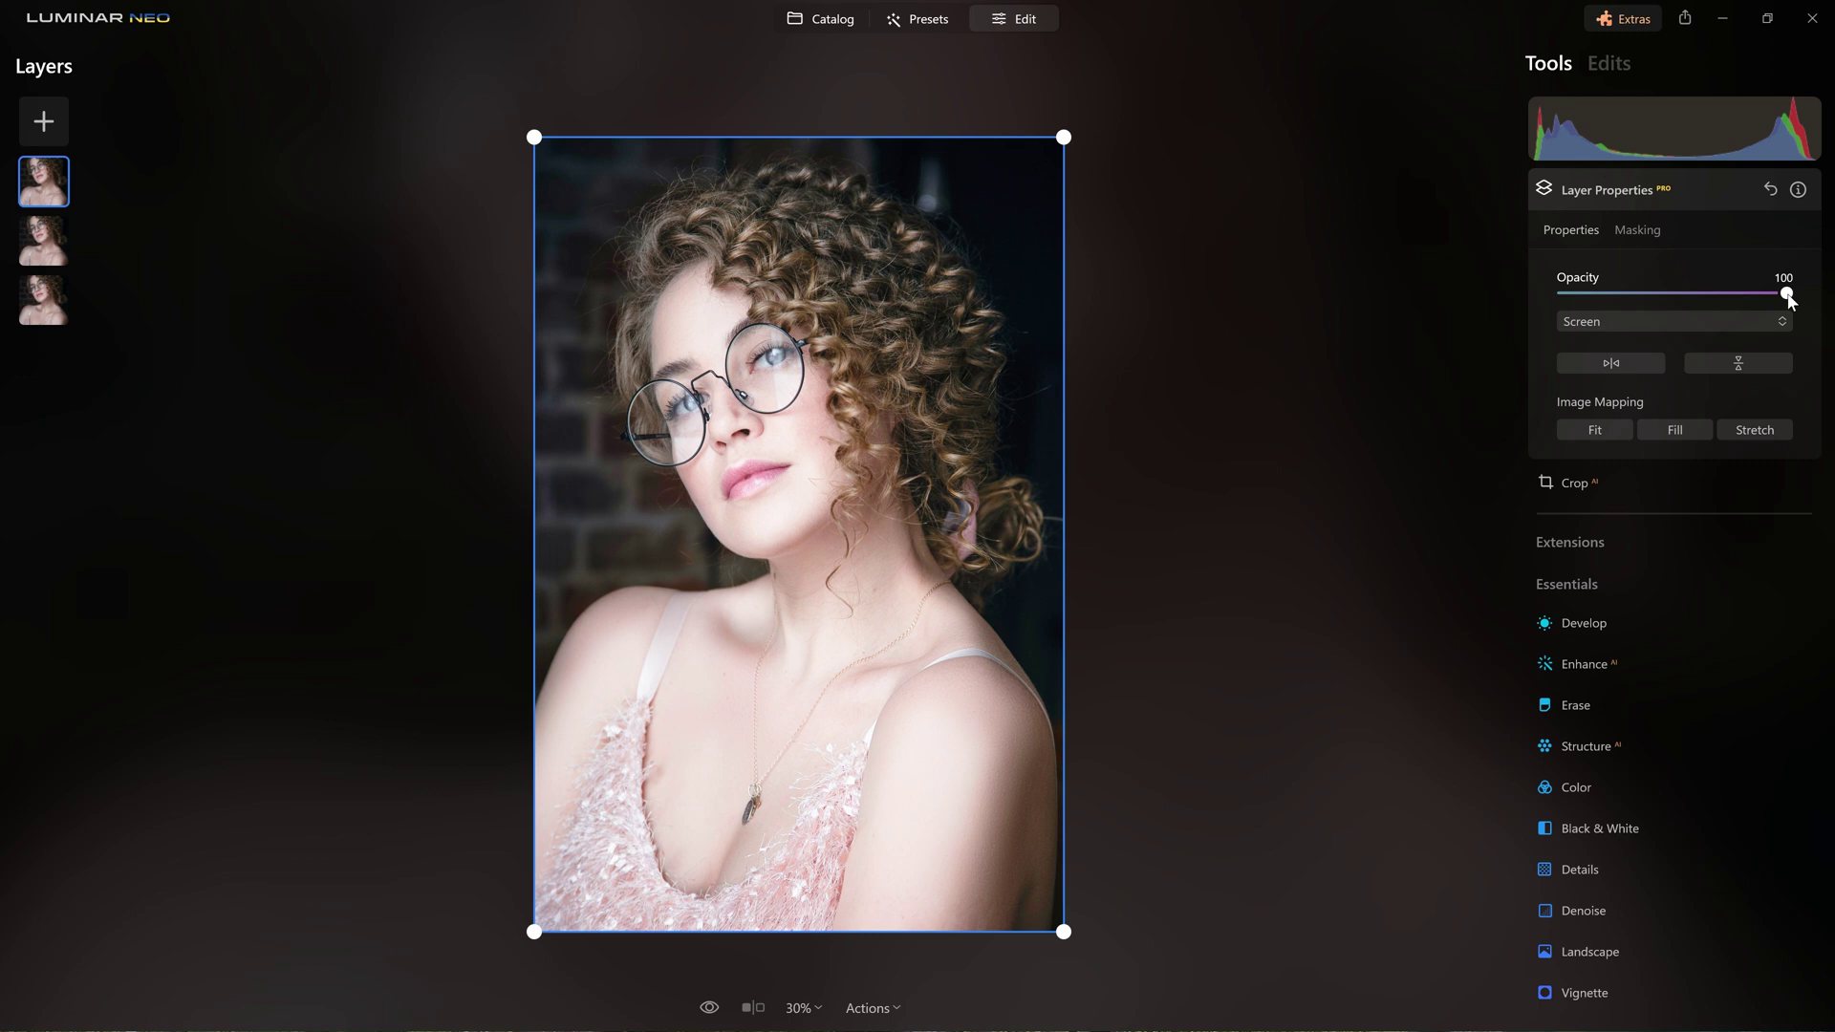
Step: Lower the Screen layer's opacity to about 80 and open its mask brush with strength 100
drag(1790, 300, 1741, 298)
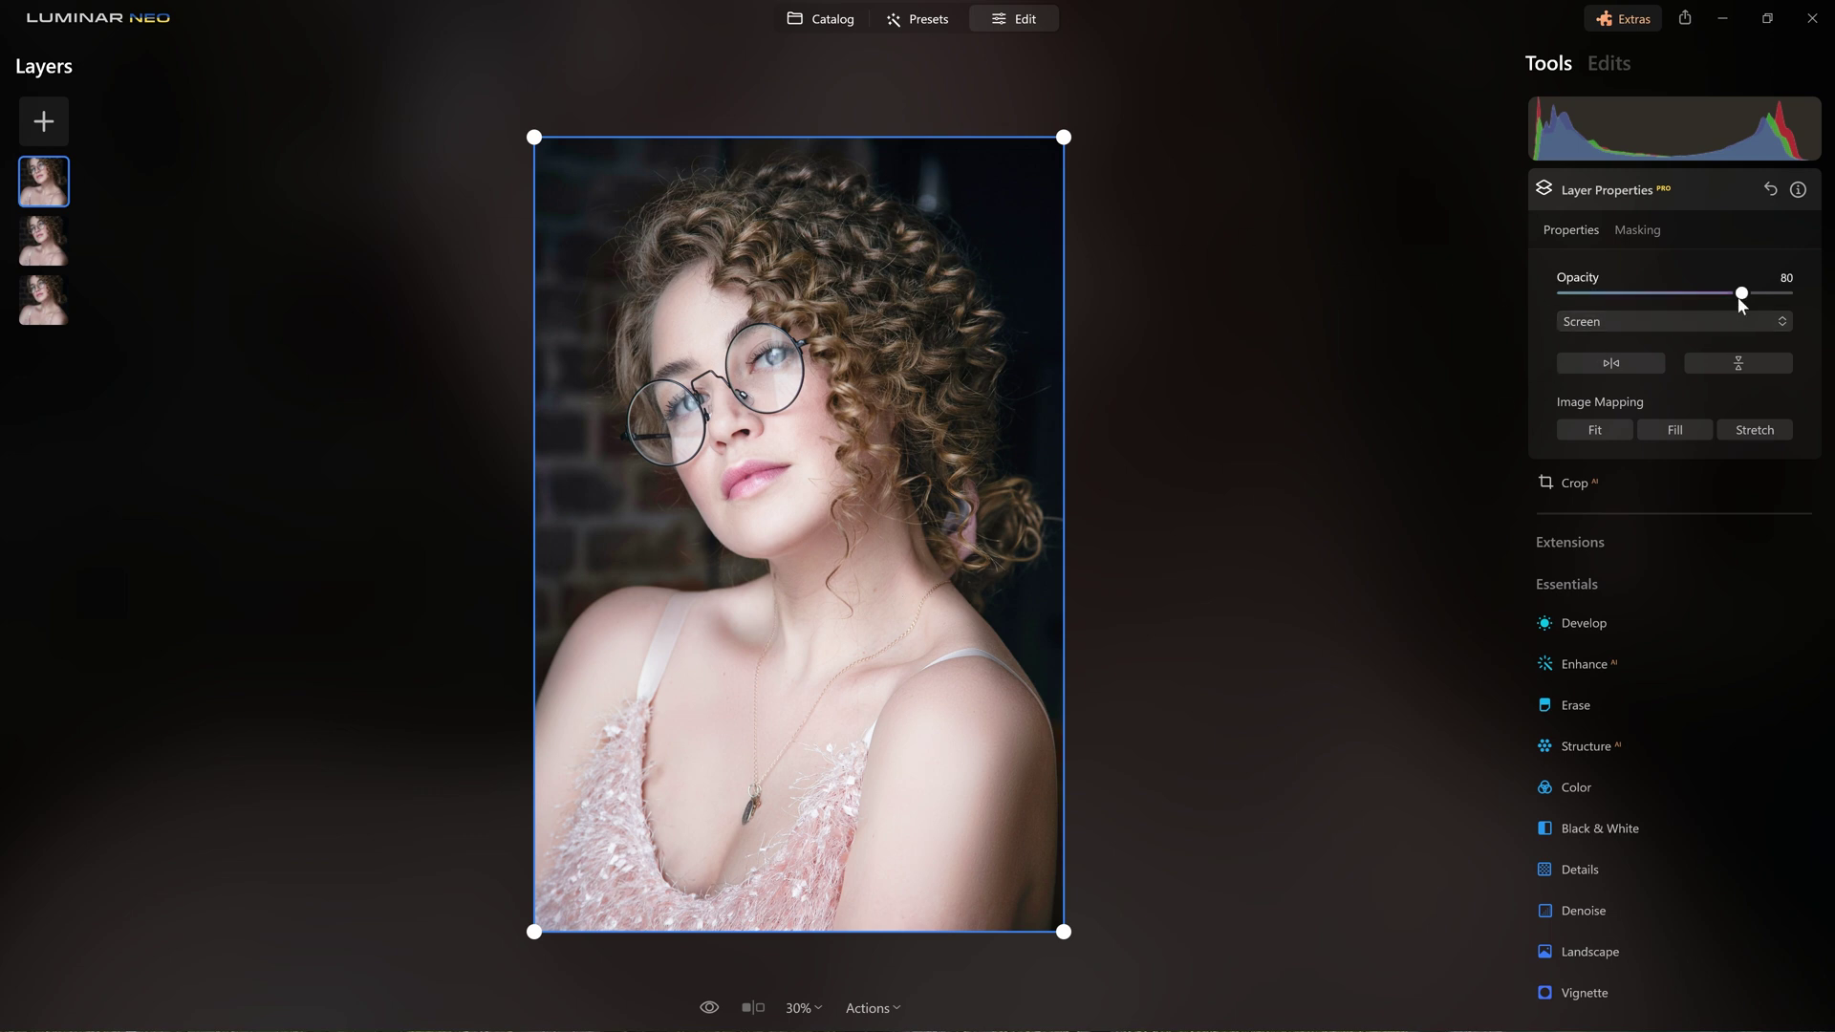
drag(1742, 304, 1738, 304)
click(1637, 229)
click(1585, 268)
drag(1606, 440, 1787, 441)
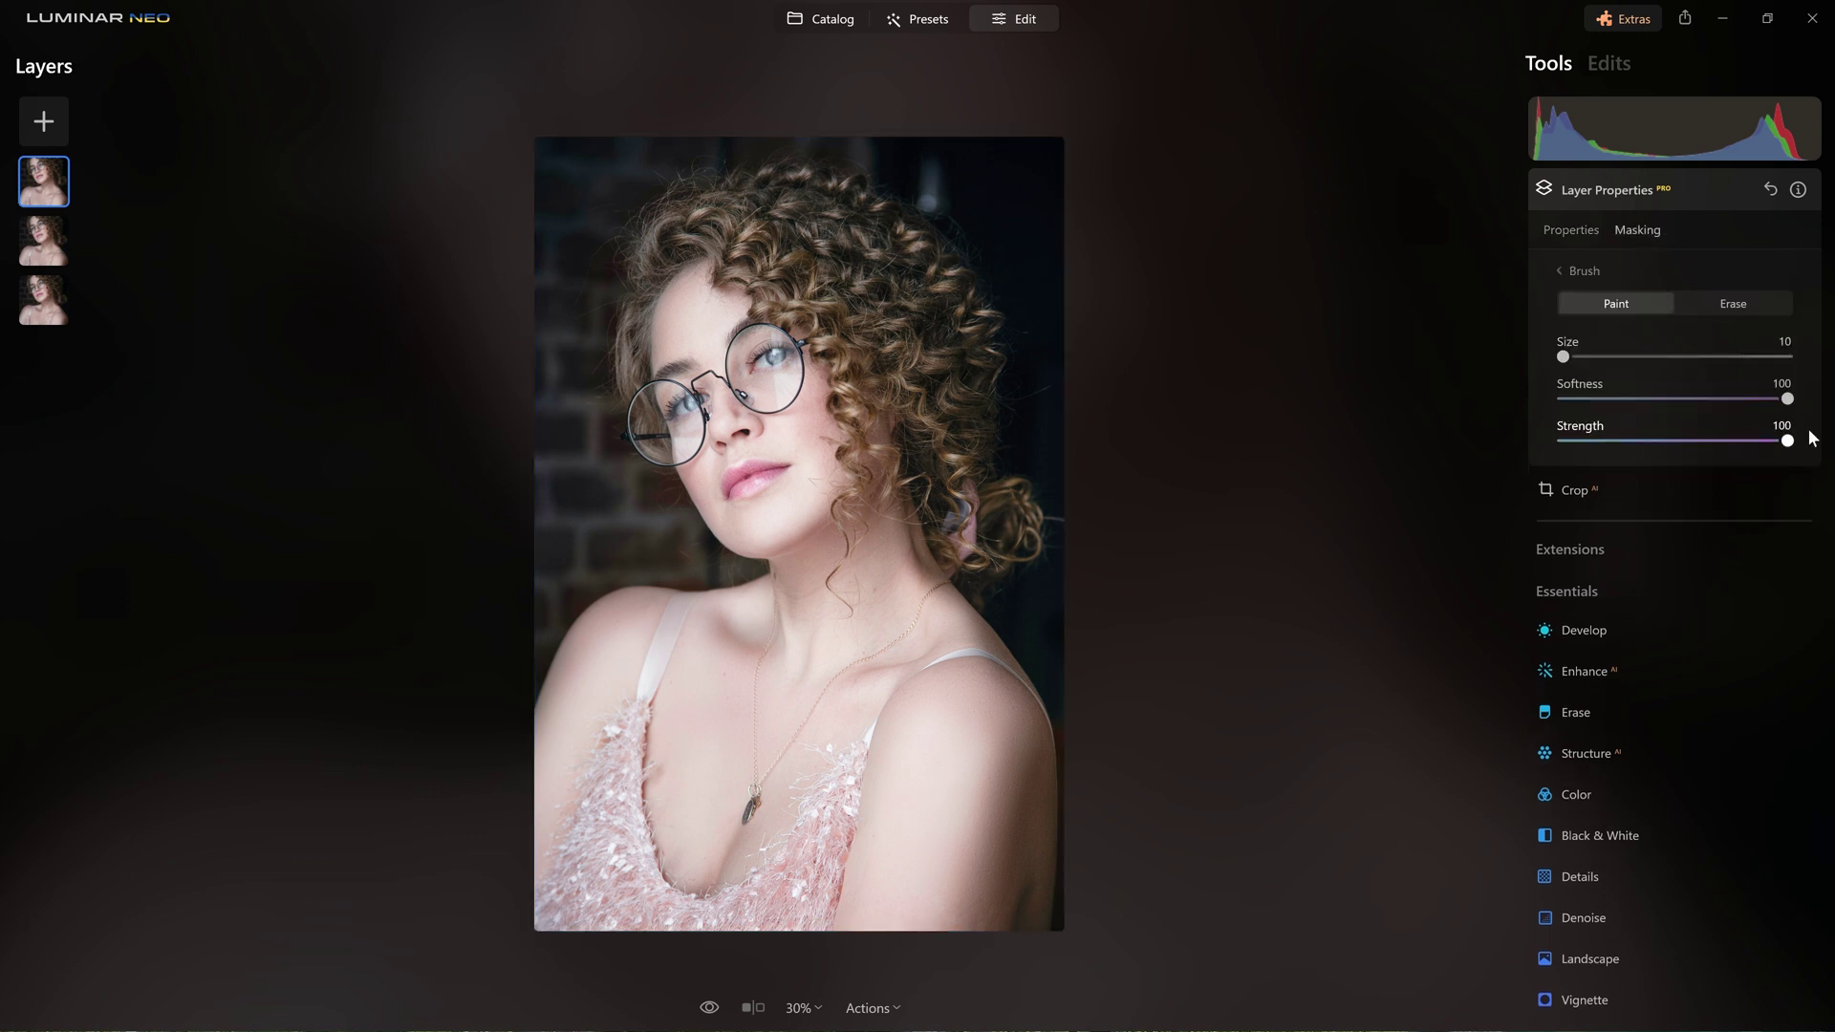
Step: Brighten the forehead through the Screen layer's mask with a size 70 brush at strength 21
mouse_move(785, 318)
mouse_down()
mouse_move(669, 363)
mouse_move(839, 511)
mouse_move(746, 755)
mouse_move(734, 633)
mouse_up()
drag(768, 712, 885, 669)
scroll(846, 379, up, 7)
drag(711, 302, 687, 337)
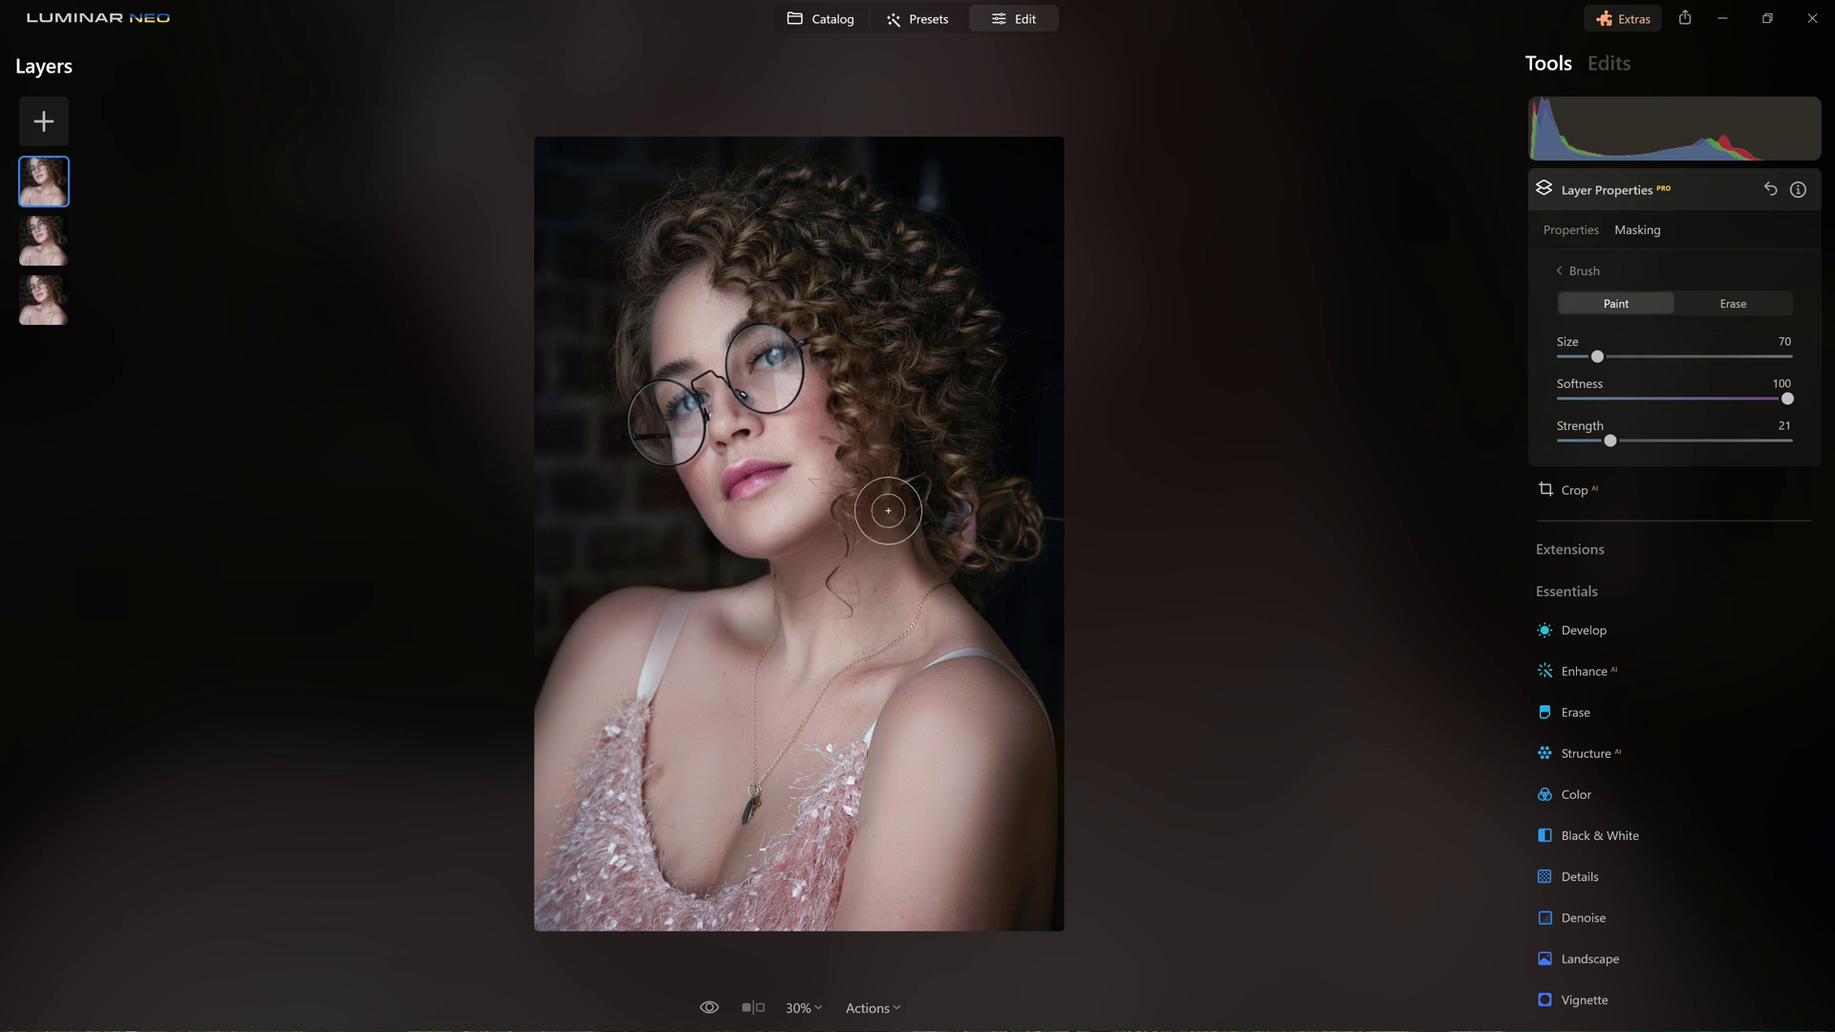
Step: Reduce the mask brush to 58 and paint highlights under the eyes through the Screen mask
key(bracketleft)
key(bracketleft)
key(bracketleft)
scroll(769, 415, up, 2)
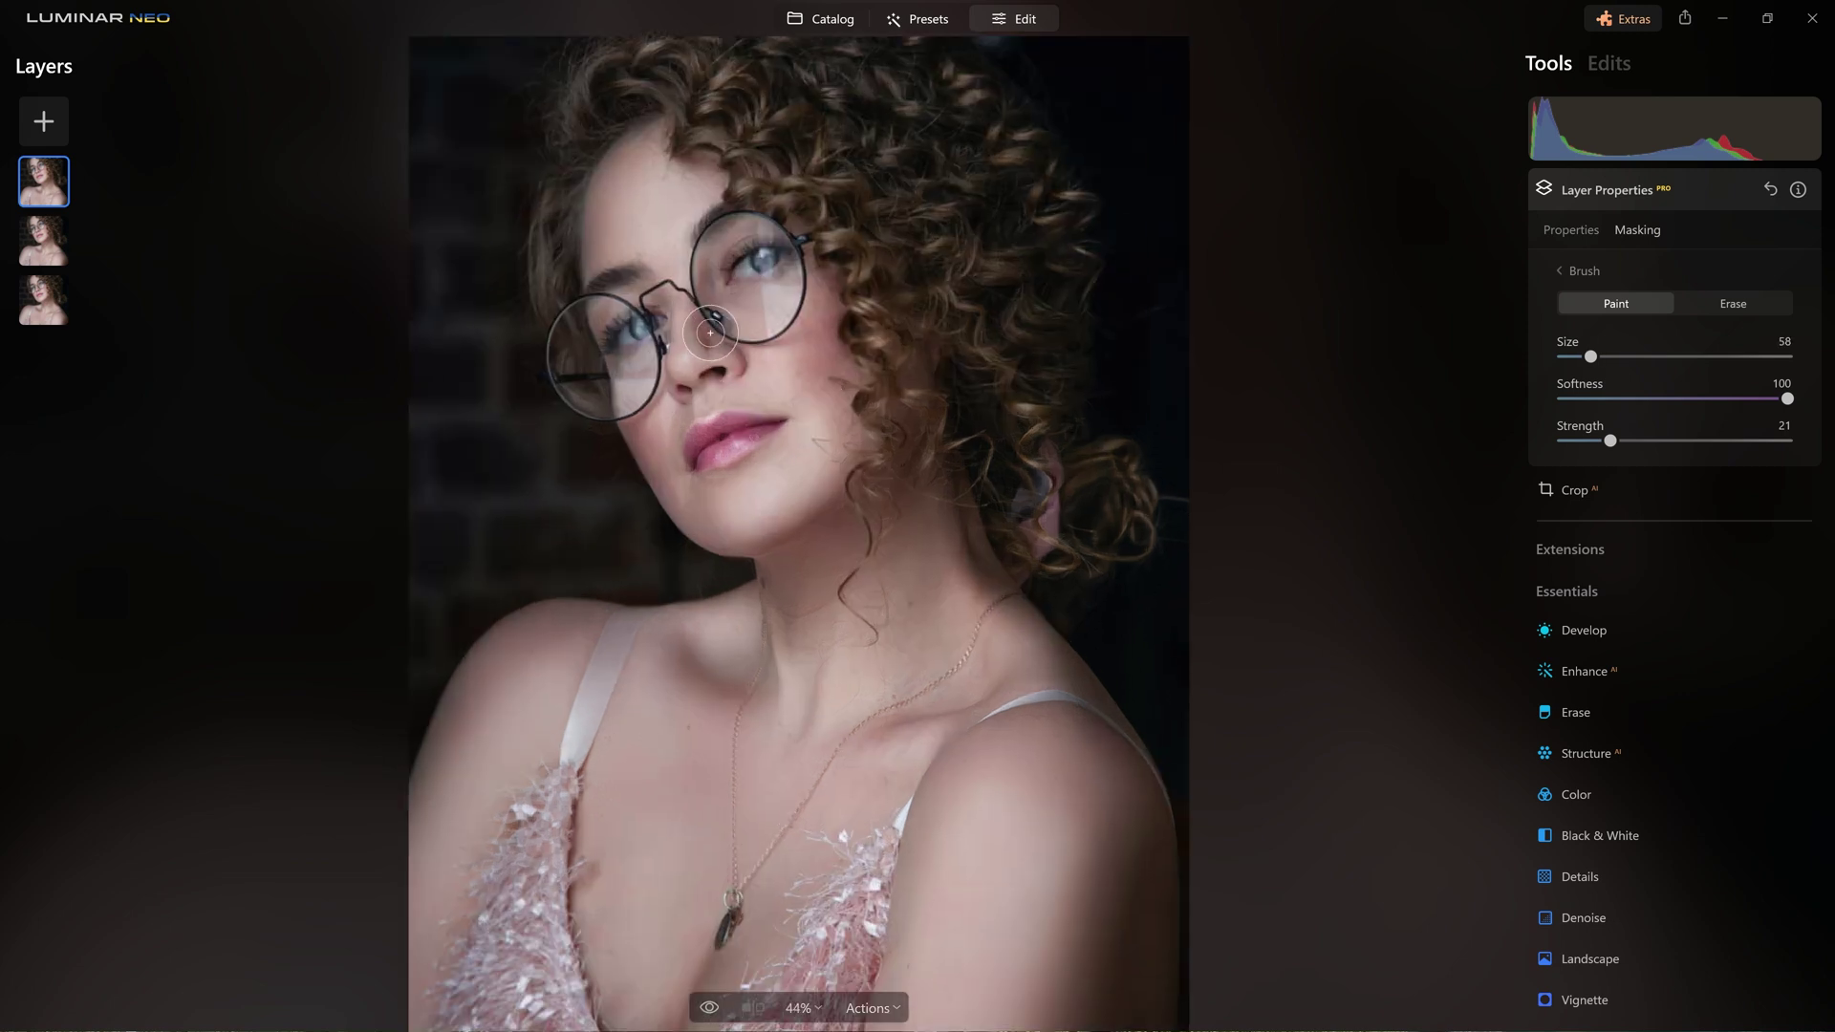
scroll(724, 312, up, 1)
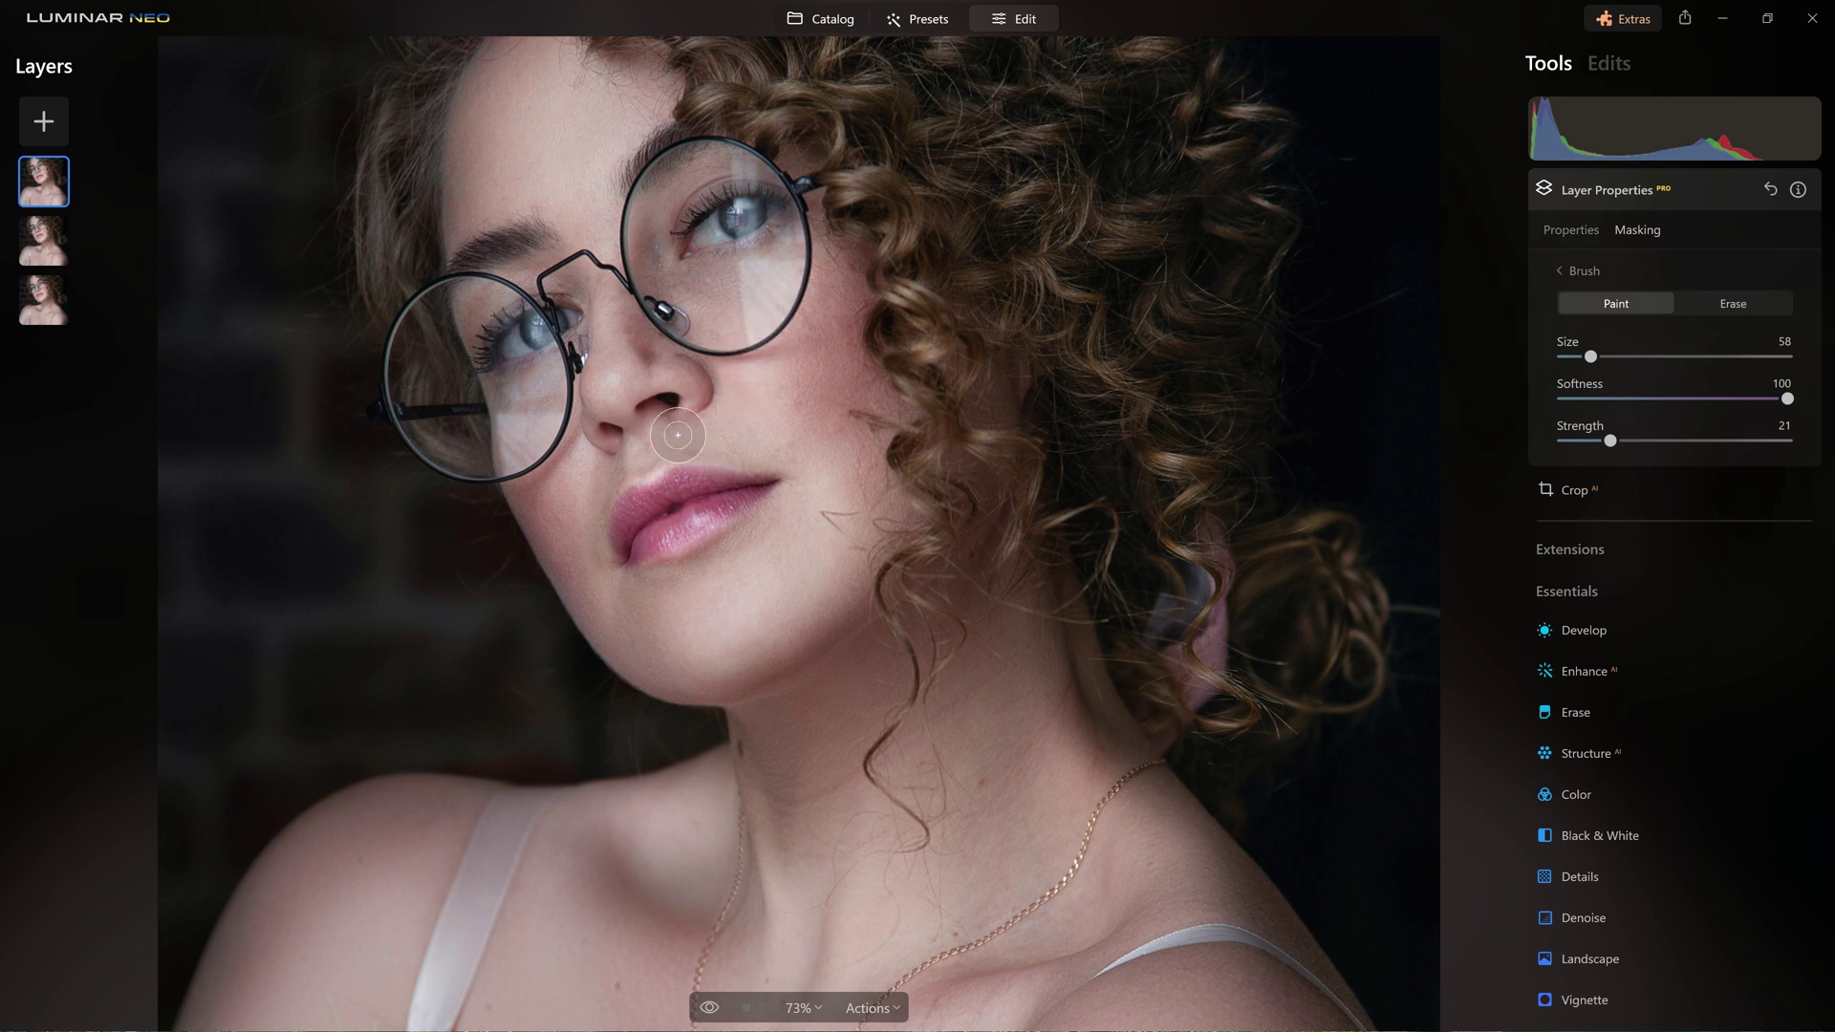
click(523, 433)
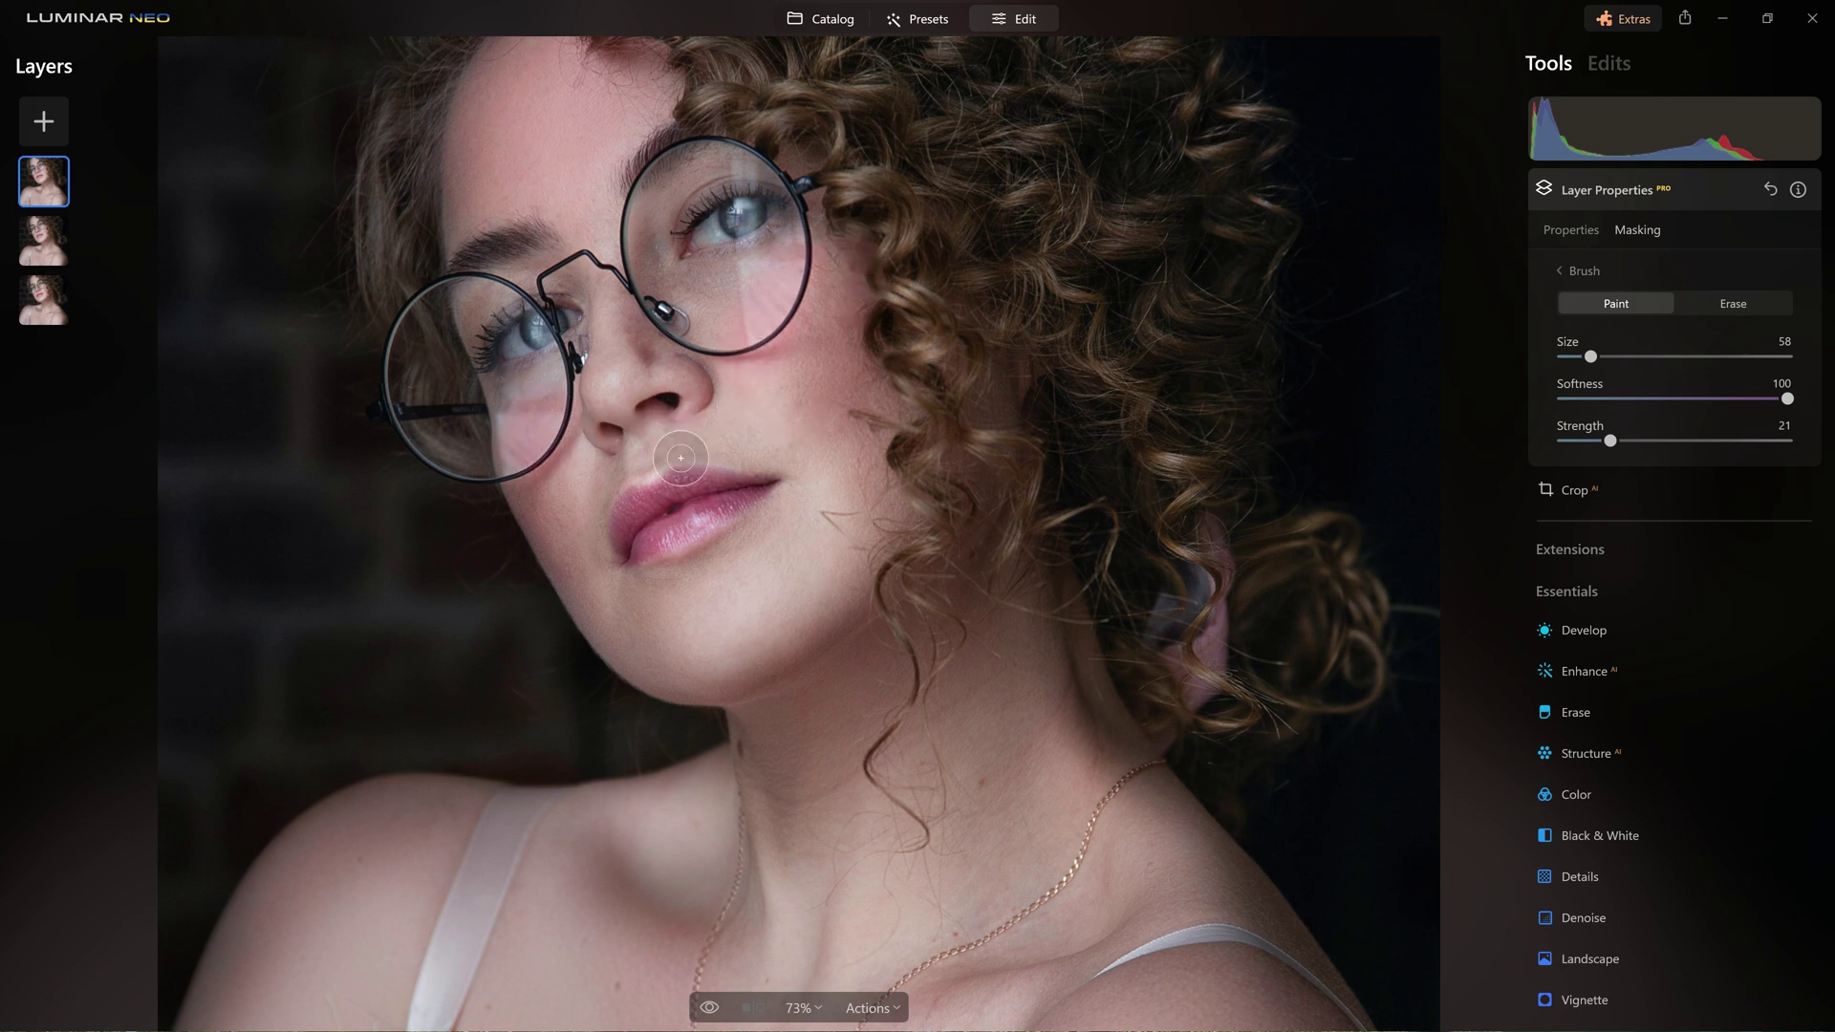
Step: Shrink the mask brush down to 10 and refine the highlights below both eyes inside the glasses' lenses
key(bracketleft)
key(bracketleft)
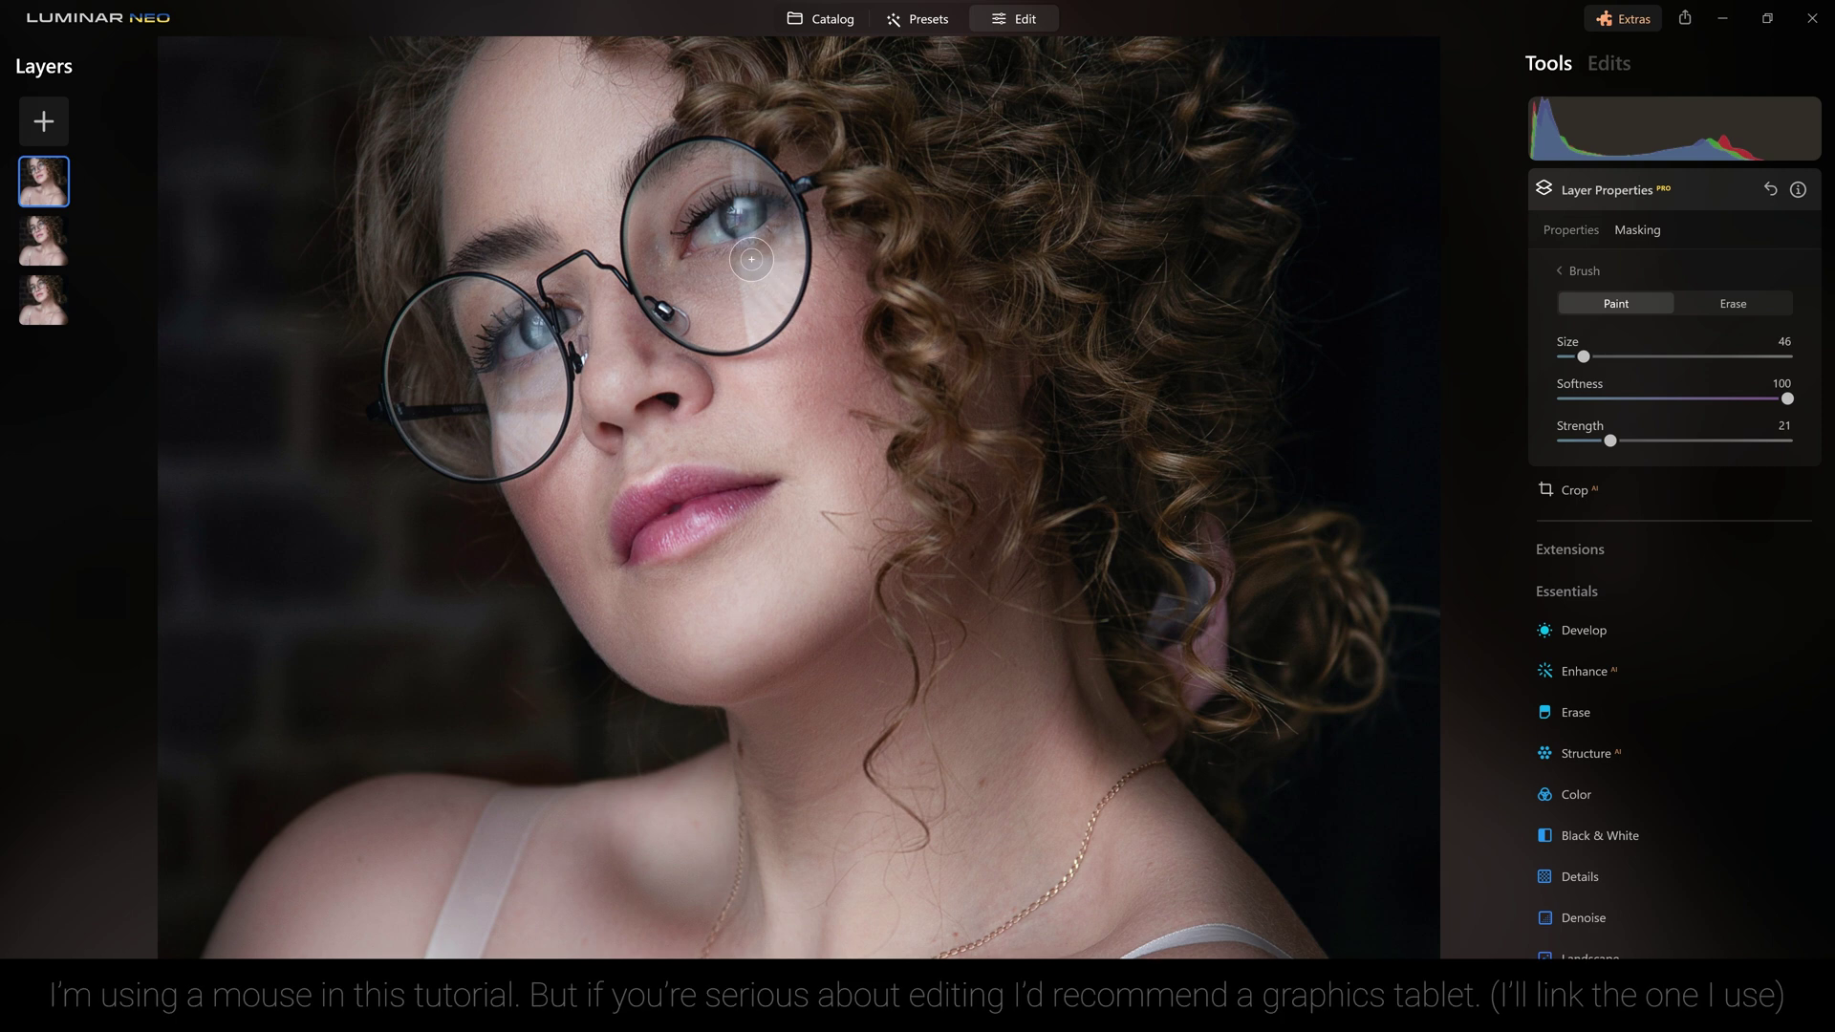
key(bracketleft)
key(bracketleft)
key(bracketleft)
key(bracketleft)
mouse_move(751, 259)
mouse_down()
mouse_move(752, 325)
mouse_move(765, 270)
mouse_move(792, 277)
mouse_move(758, 338)
mouse_up()
mouse_move(505, 419)
mouse_down()
mouse_move(553, 423)
mouse_move(518, 458)
mouse_up()
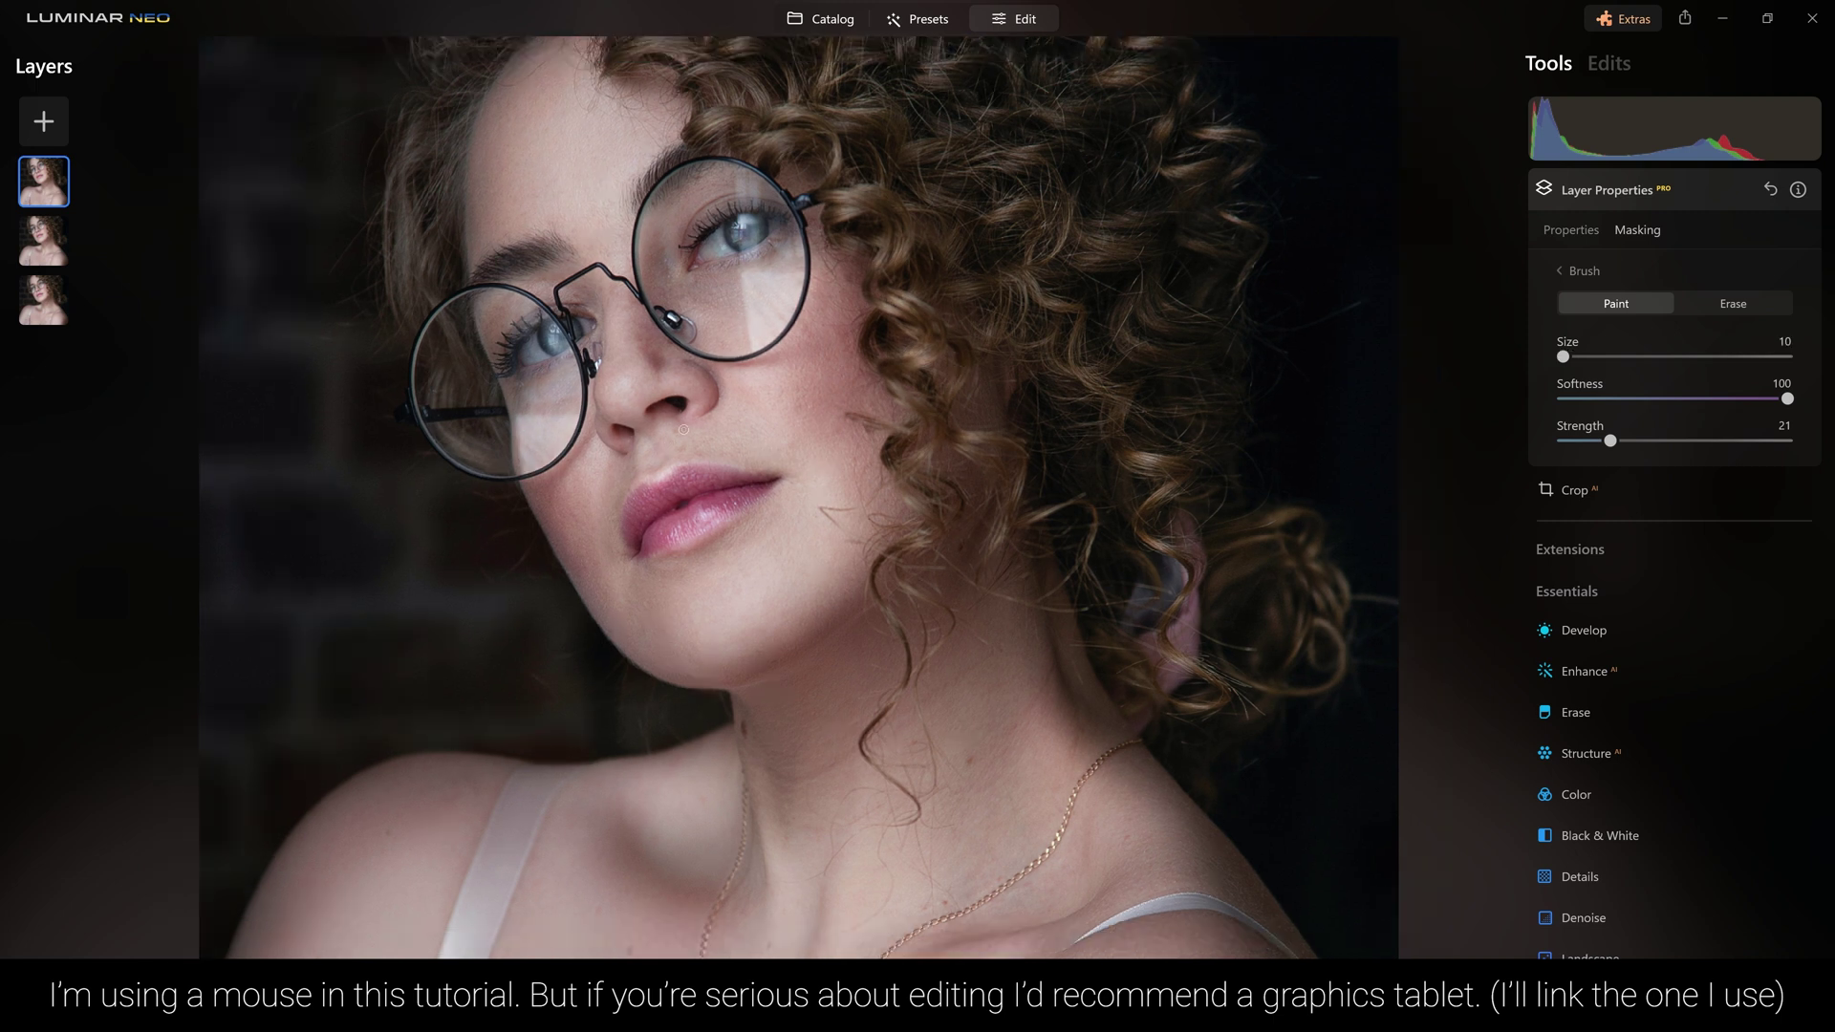
scroll(684, 430, down, 4)
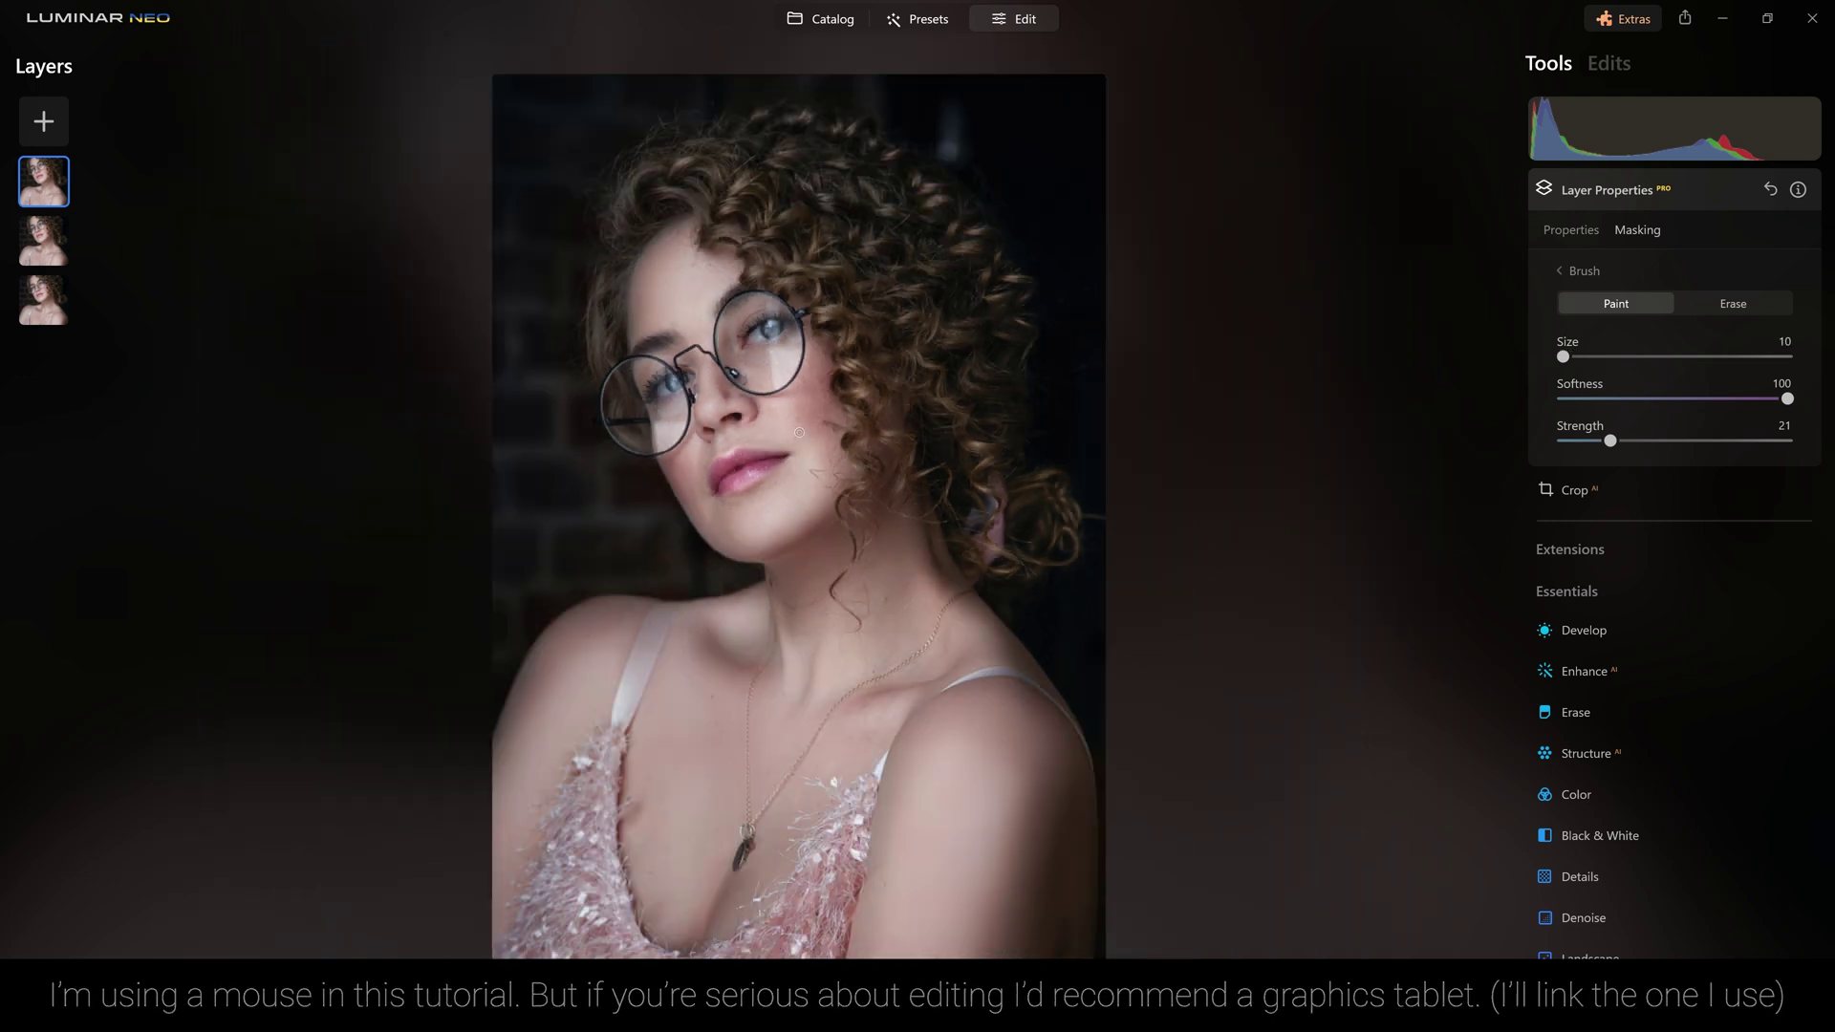
scroll(805, 438, down, 1)
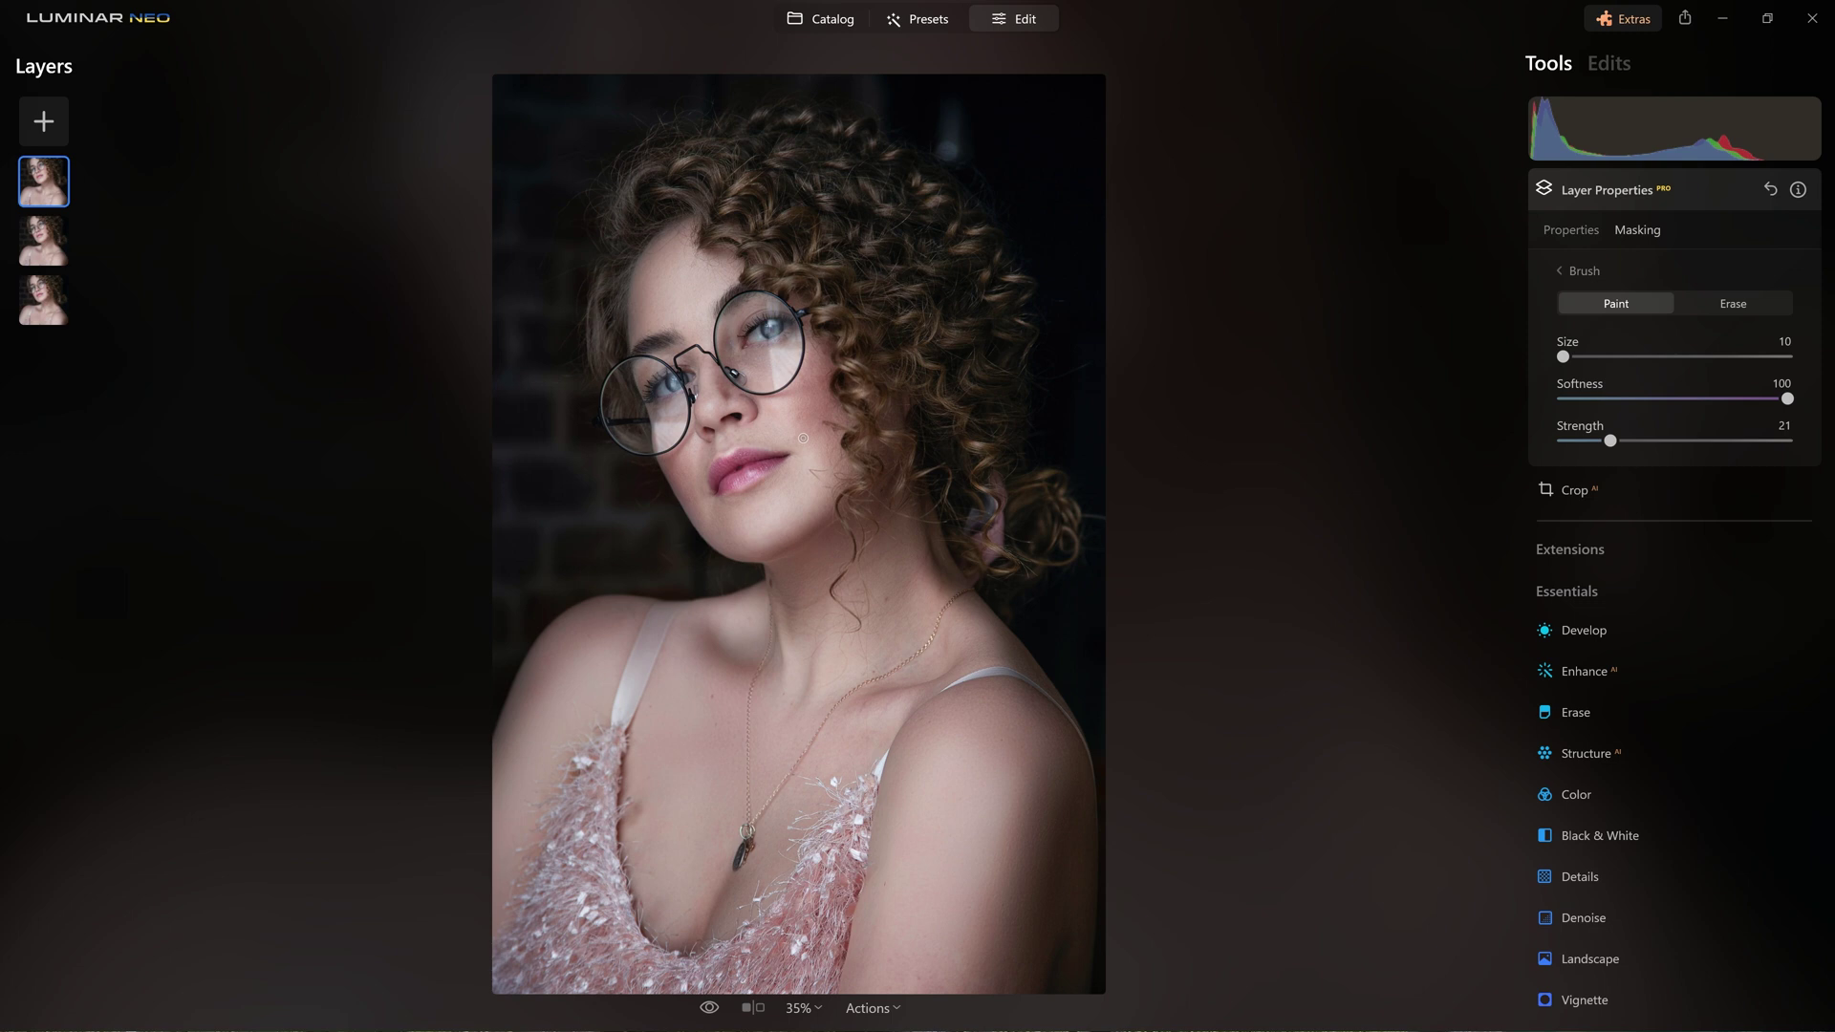
Step: Enlarge the mask brush to 82 and brighten the forehead further across its width
scroll(706, 281, up, 8)
mouse_move(661, 287)
mouse_down()
mouse_move(708, 258)
mouse_move(738, 286)
mouse_up()
scroll(707, 280, down, 1)
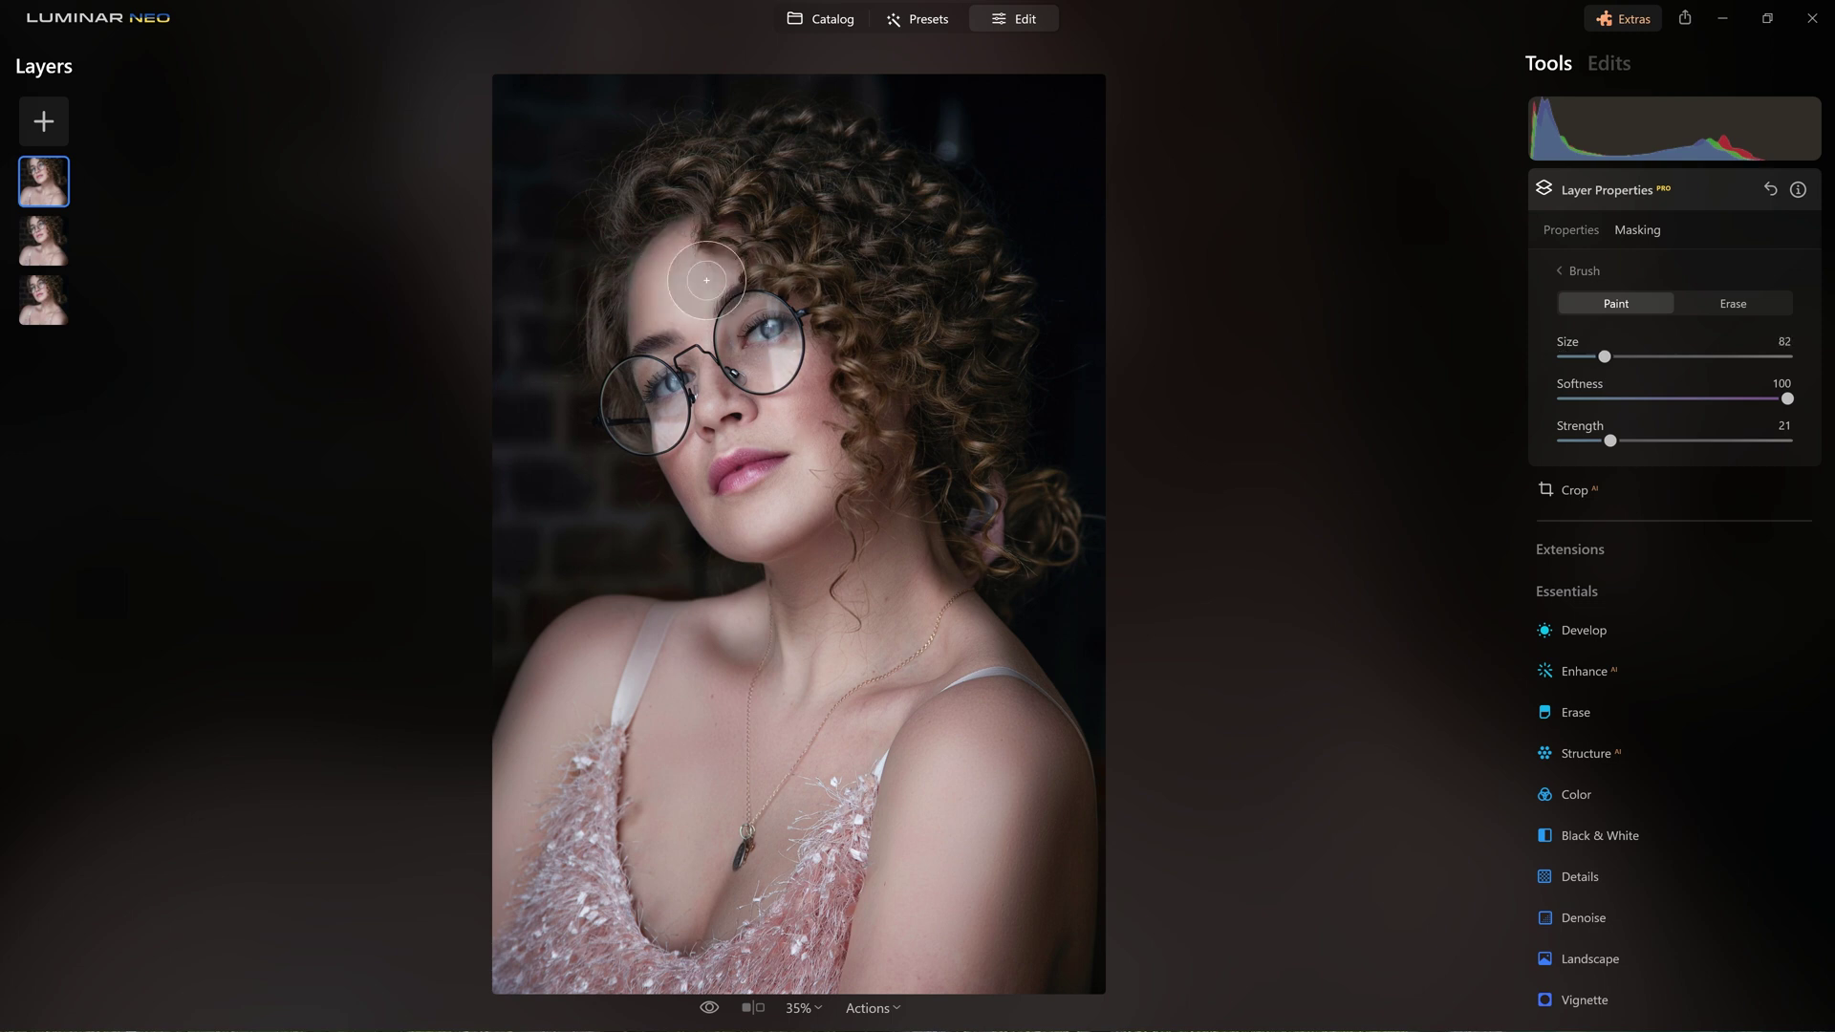
Step: Reduce the mask brush to 58 and then 10 while painting highlights on the bridge and tip of the nose
key(bracketleft)
key(bracketleft)
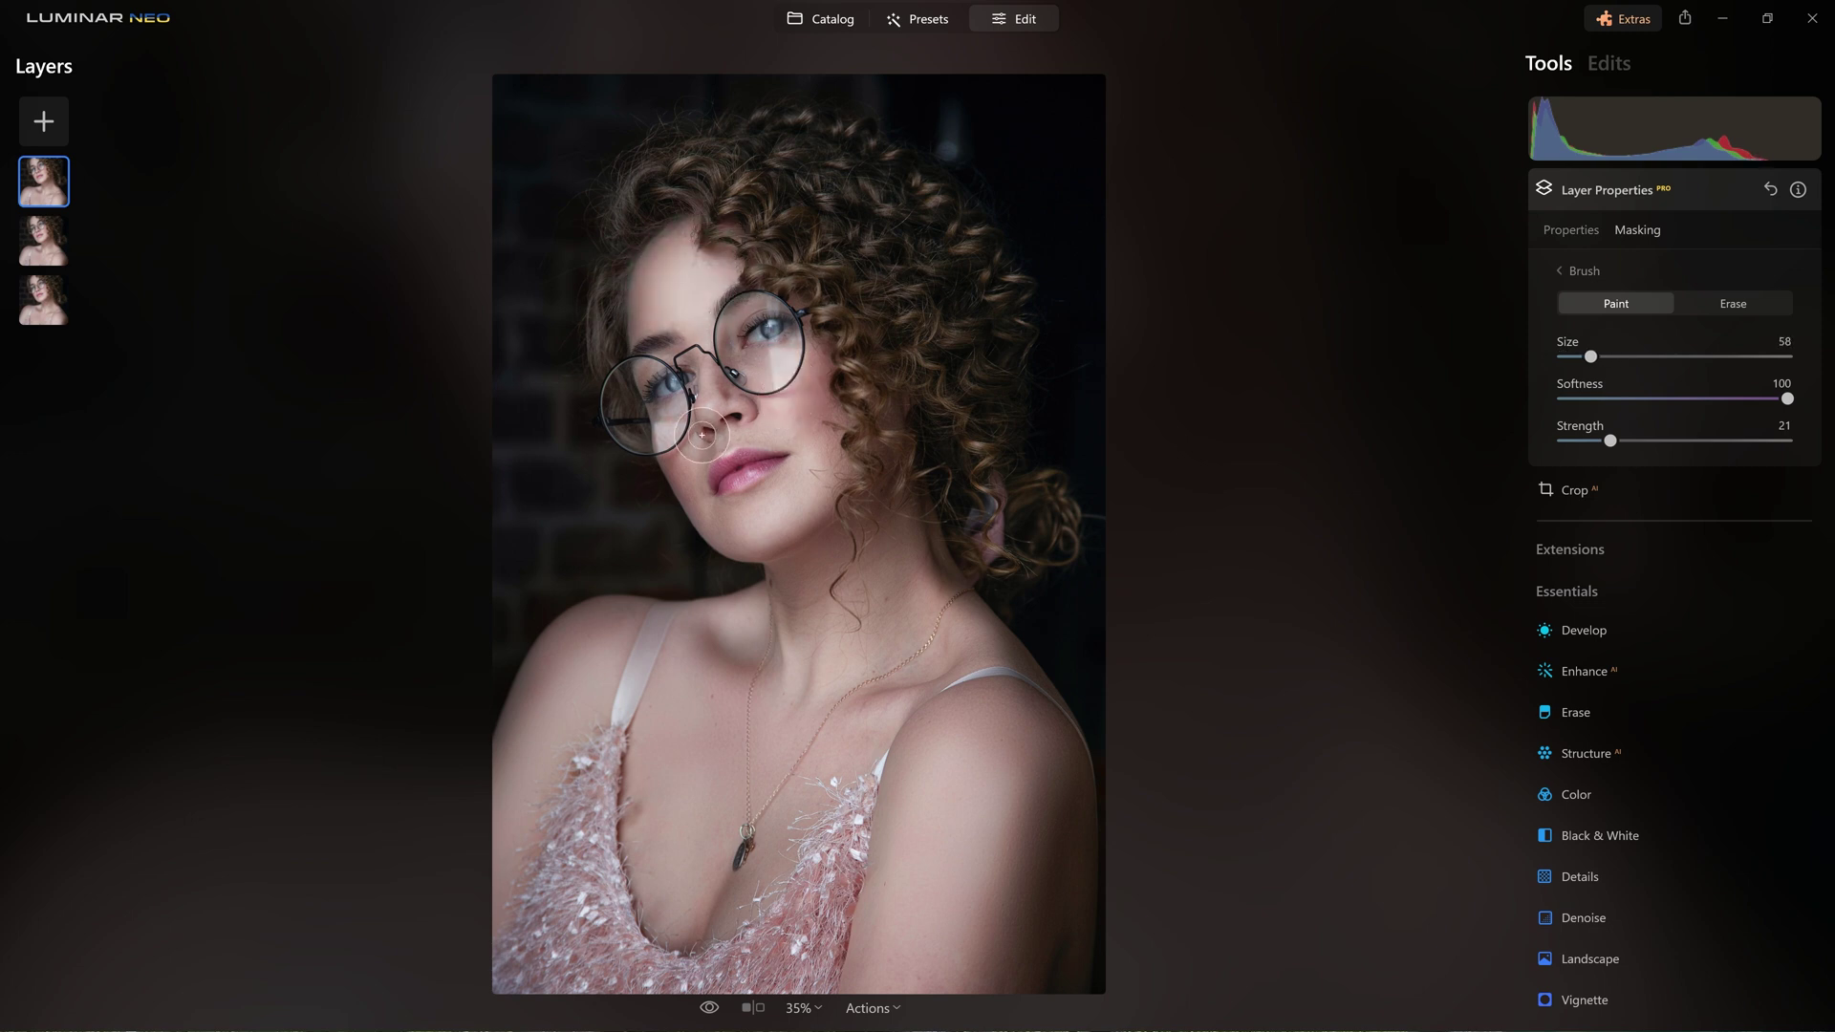
key(bracketleft)
key(bracketleft)
key(bracketleft)
key(bracketleft)
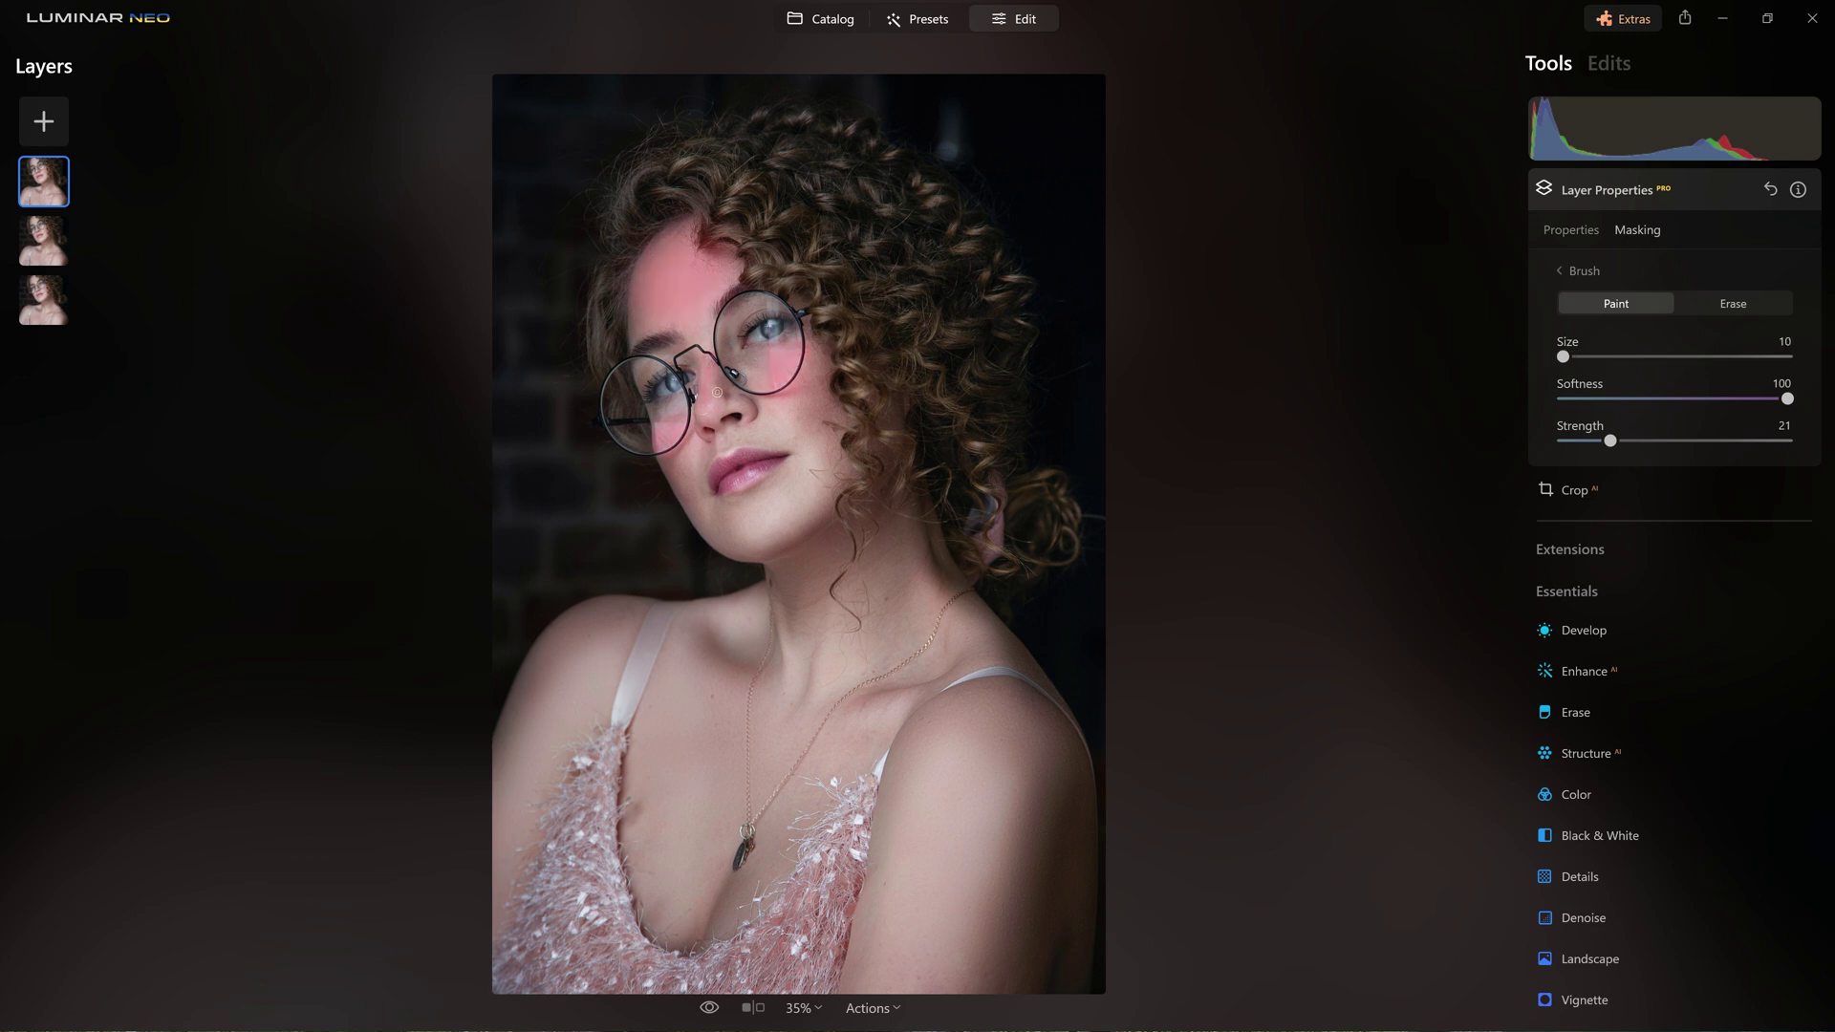
Step: Set the mask brush strength to 9 and brighten the front of the neck around the loose curl
key(bracketright)
key(bracketright)
key(bracketright)
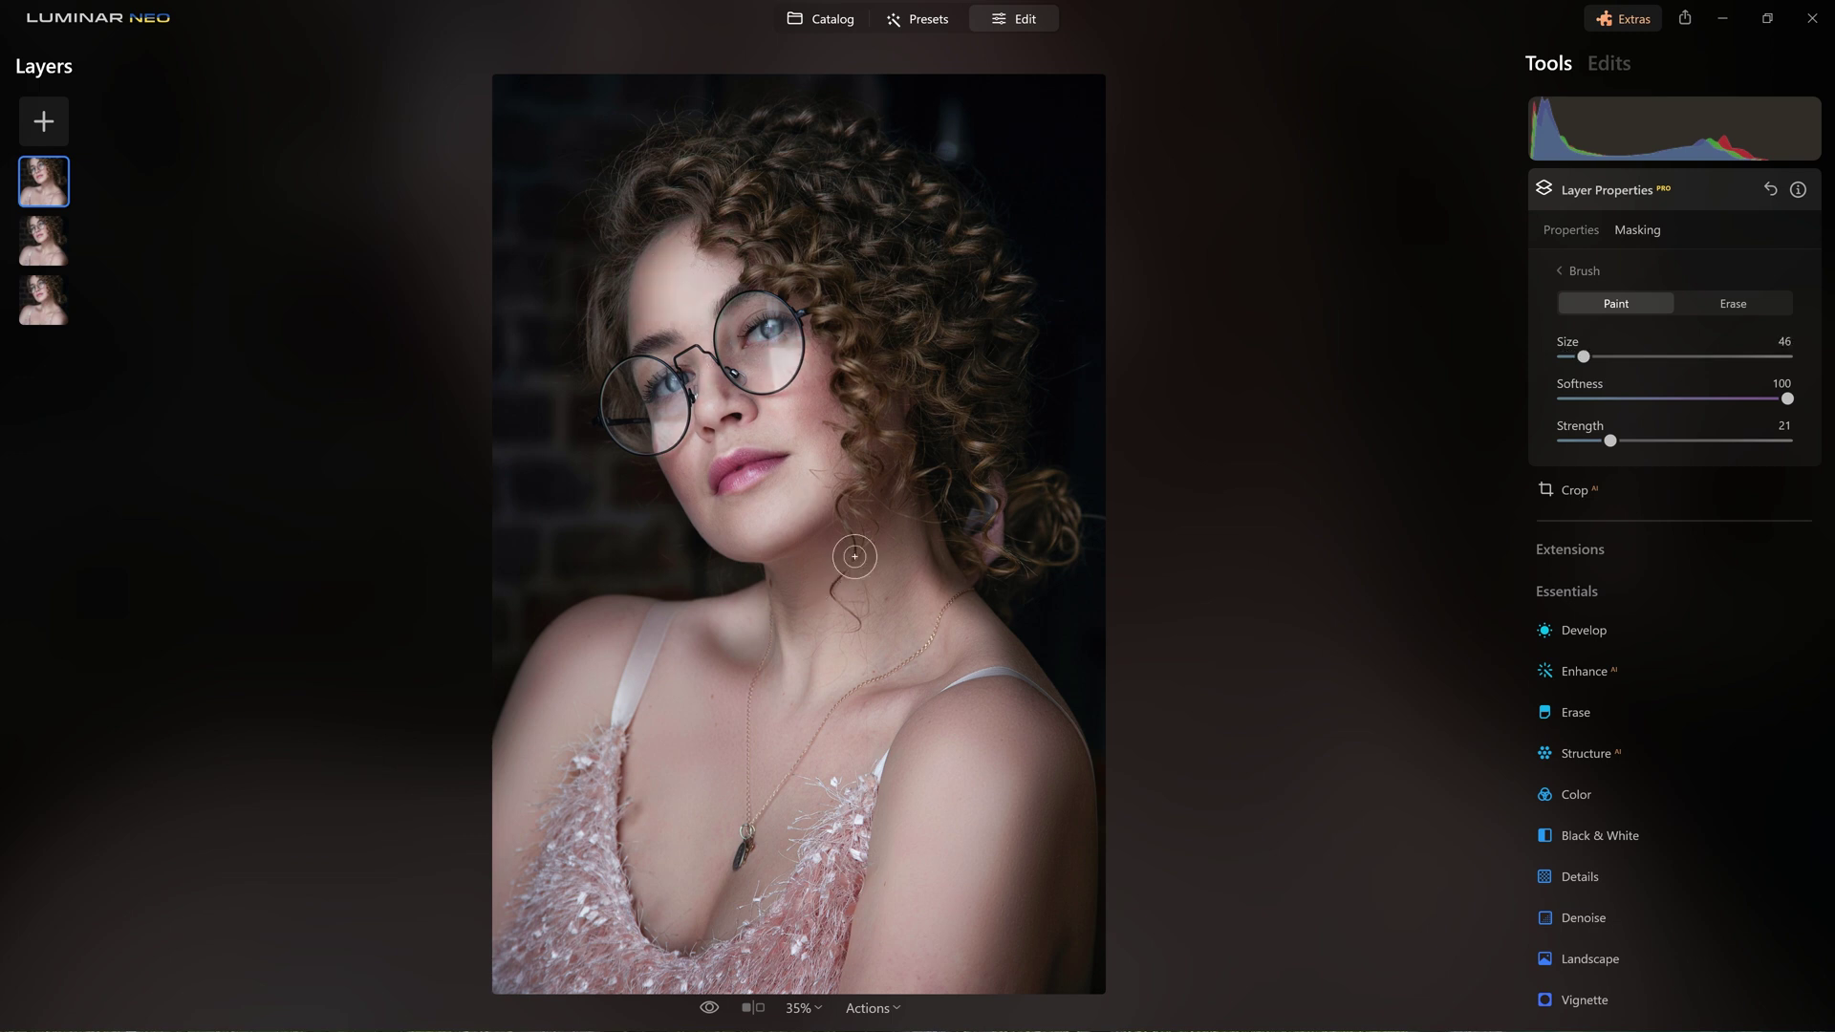
key(bracketleft)
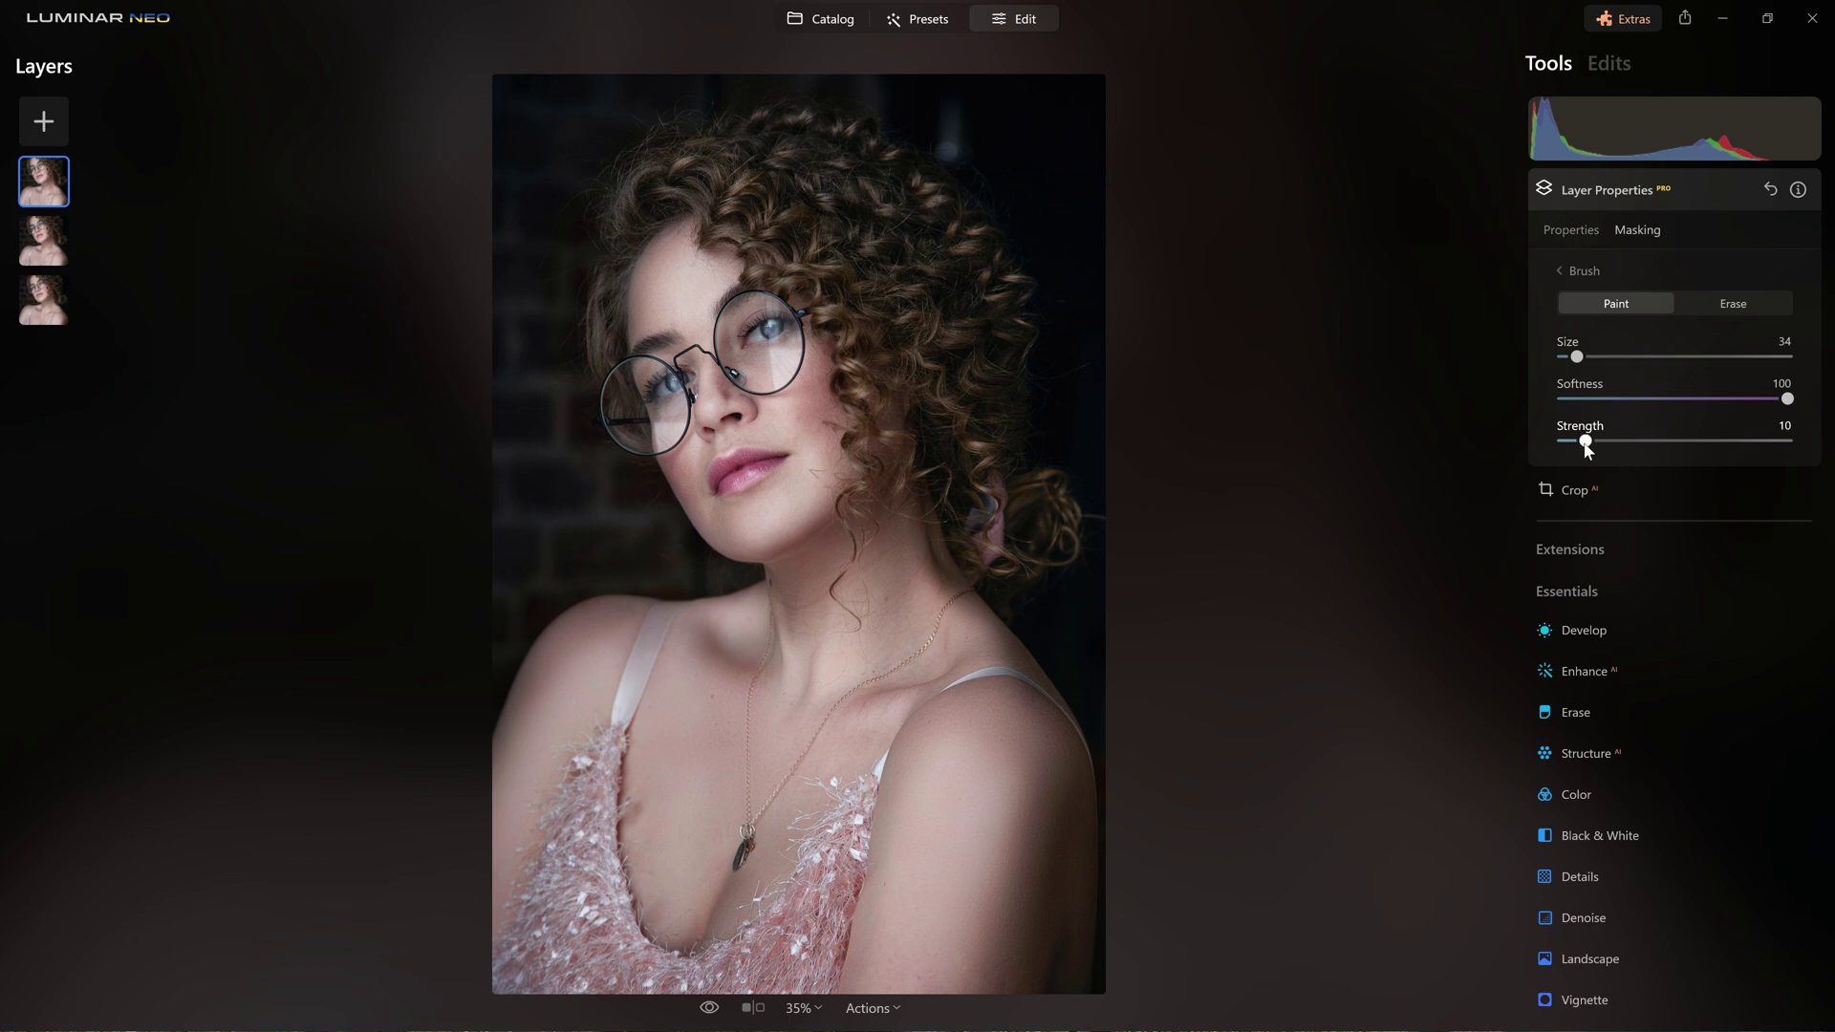
drag(1587, 449, 1584, 449)
key(bracketleft)
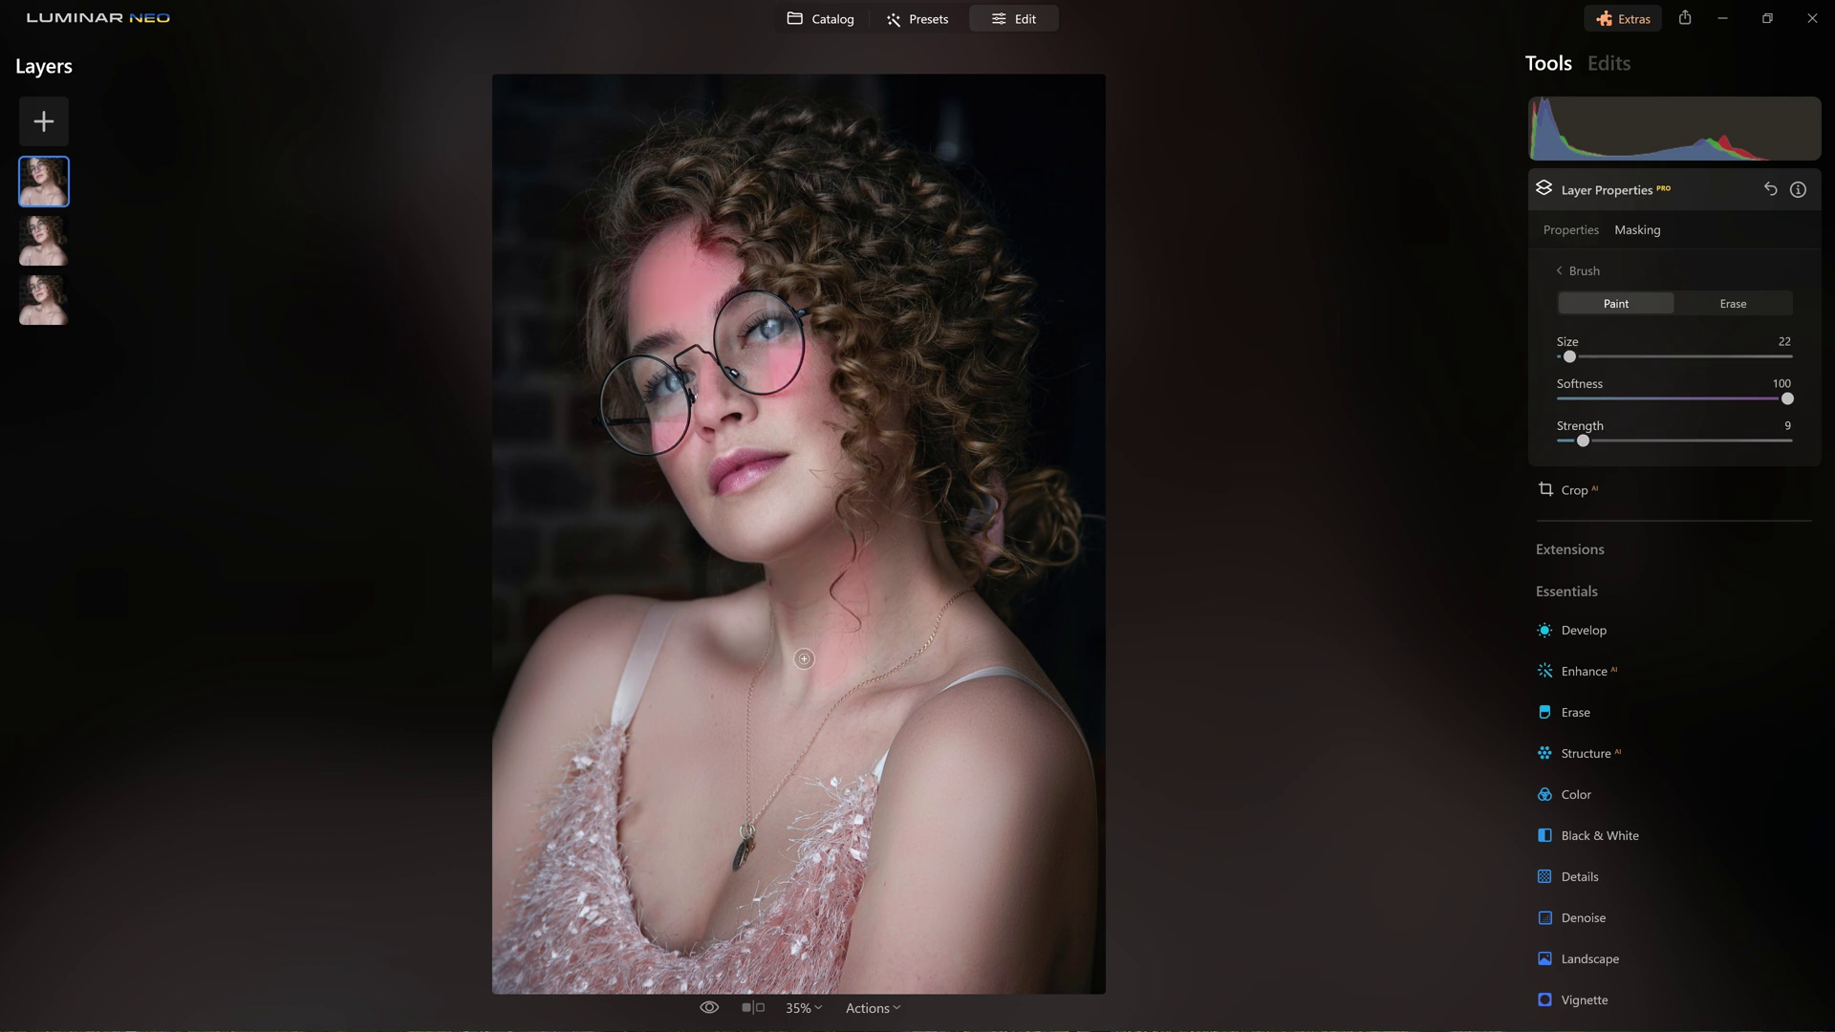
Step: Paint highlights down both sides of the neck and onto the collarbones with a small brush of about size 22
key(bracketright)
drag(926, 559, 924, 700)
mouse_move(766, 606)
mouse_down()
mouse_move(714, 669)
mouse_move(678, 671)
mouse_move(750, 691)
mouse_up()
key(bracketleft)
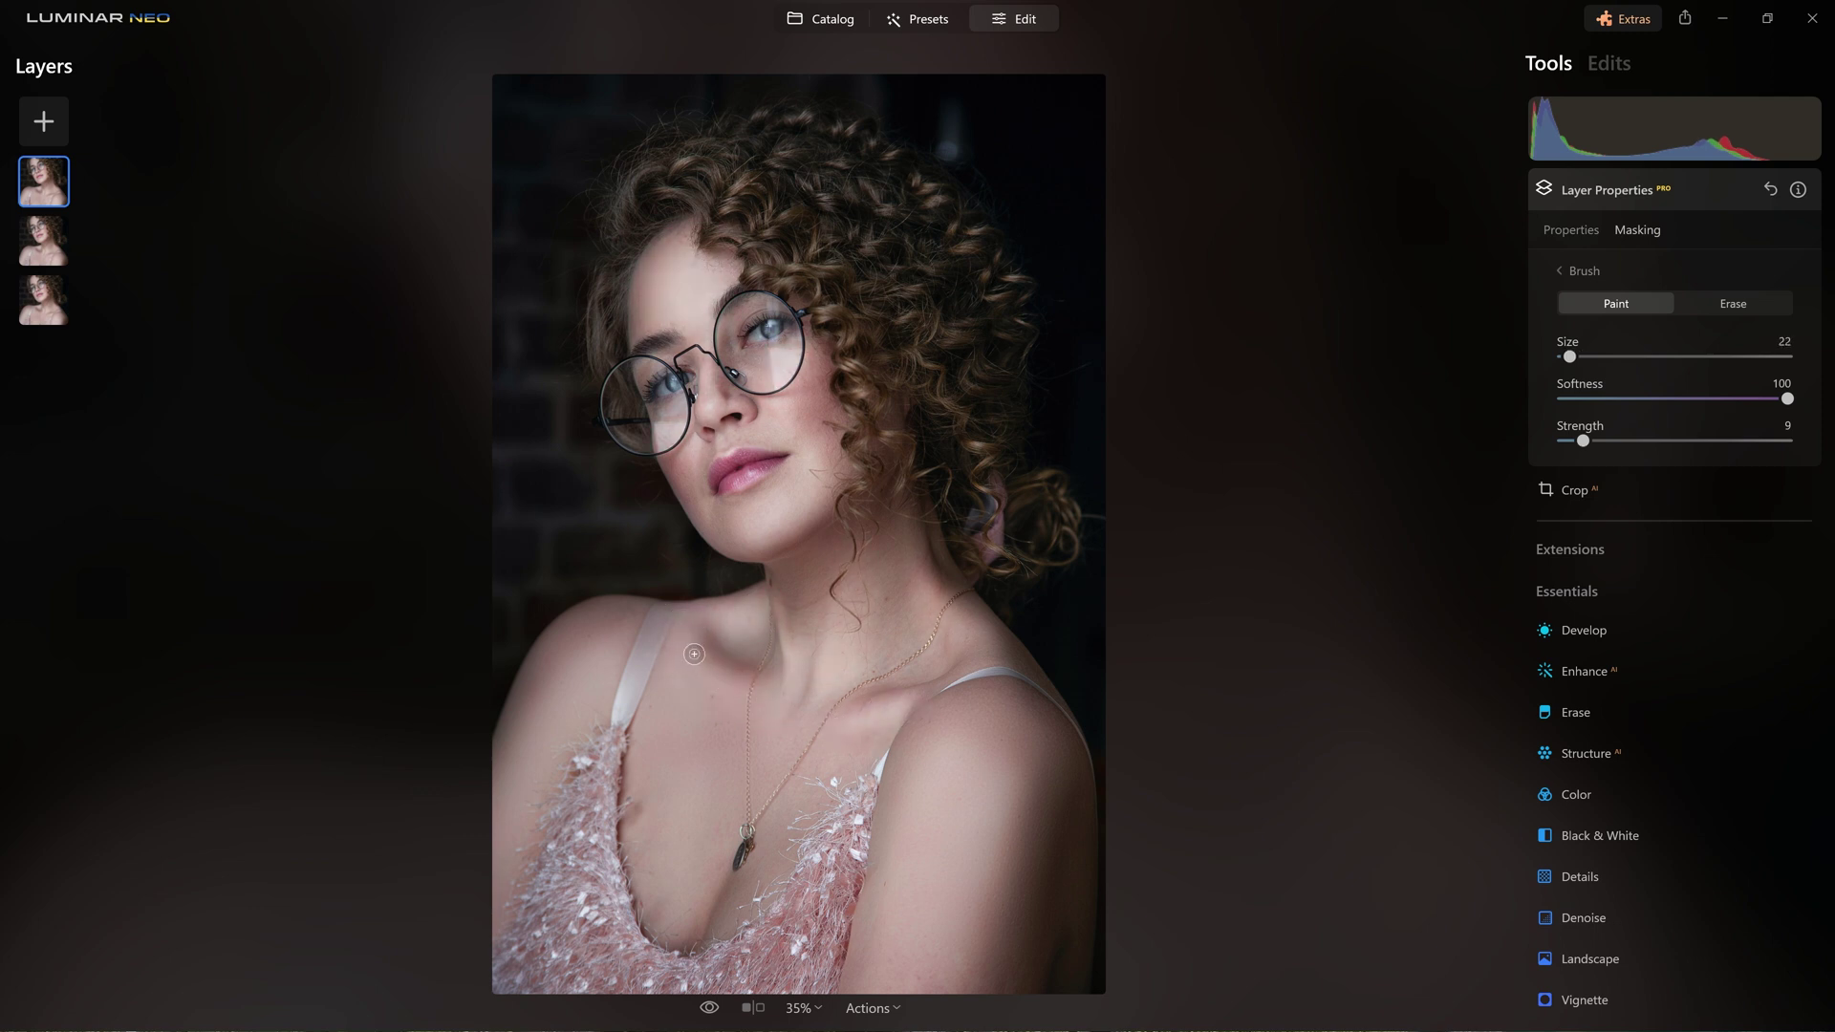
Step: Enlarge the mask brush to 58 and then 70, brightening the shoulders and the upper arm
key(bracketright)
key(bracketright)
key(bracketright)
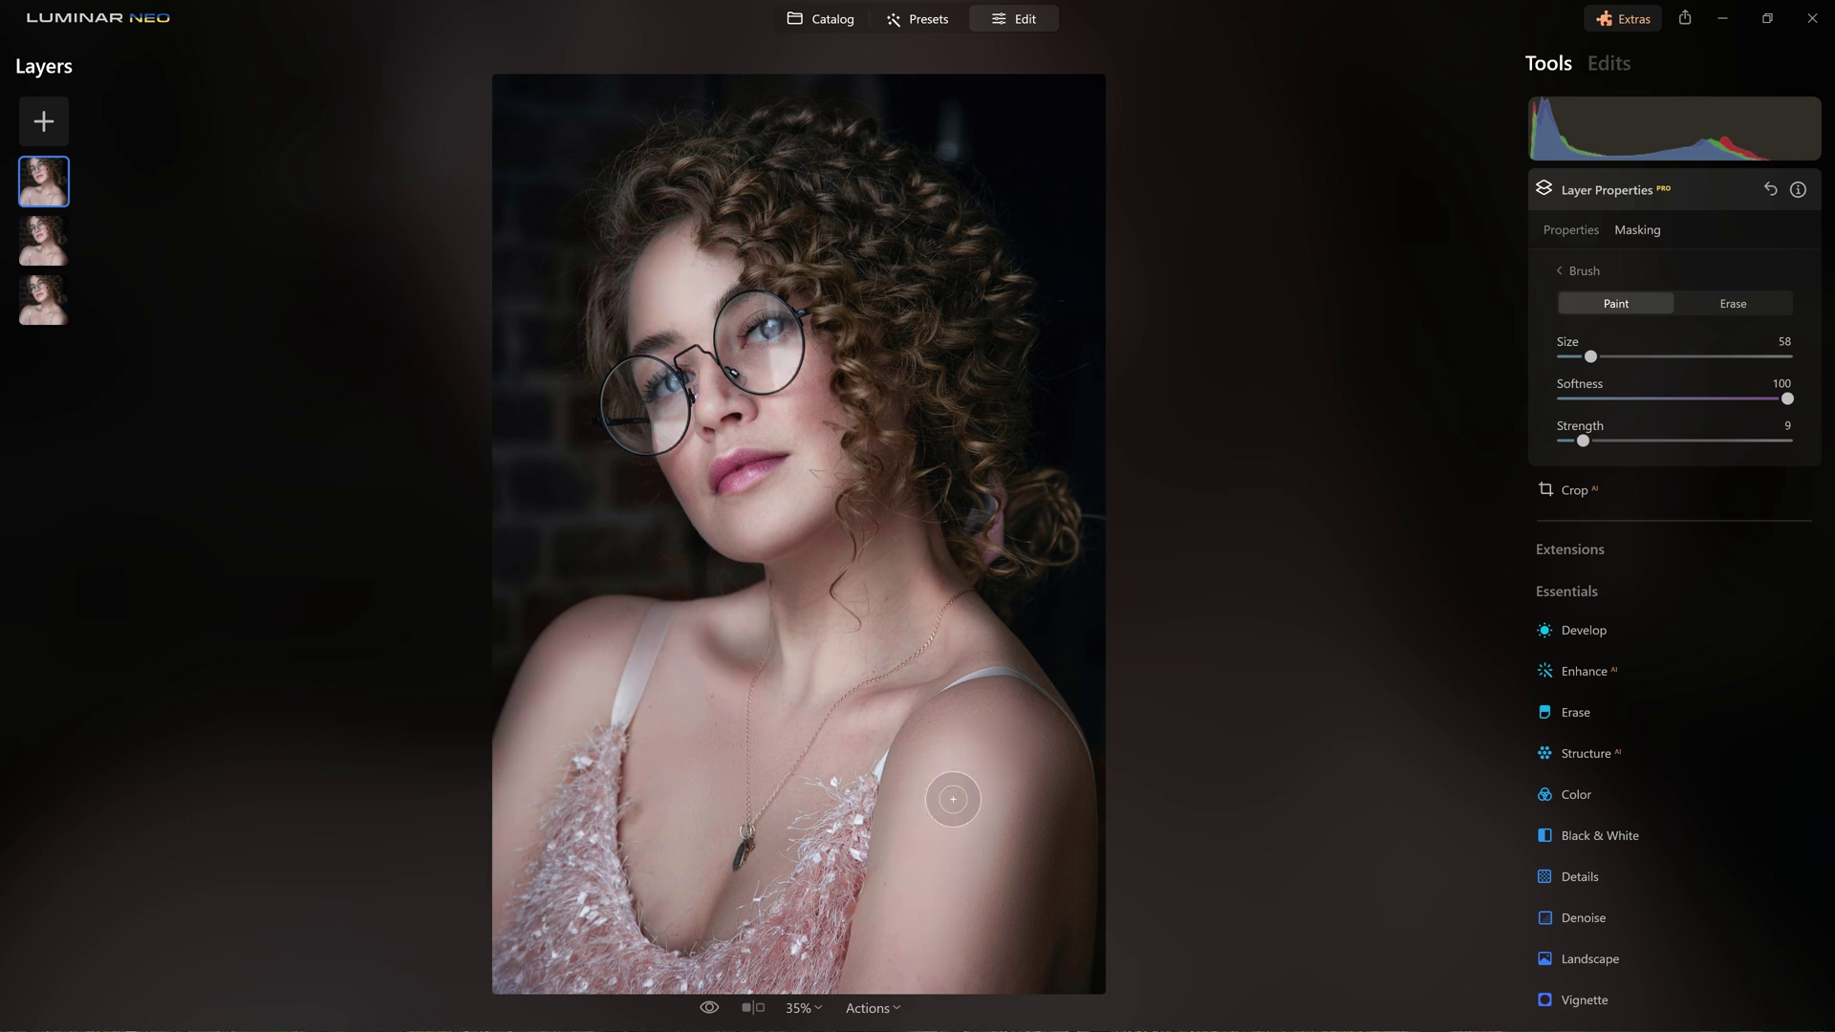
key(bracketright)
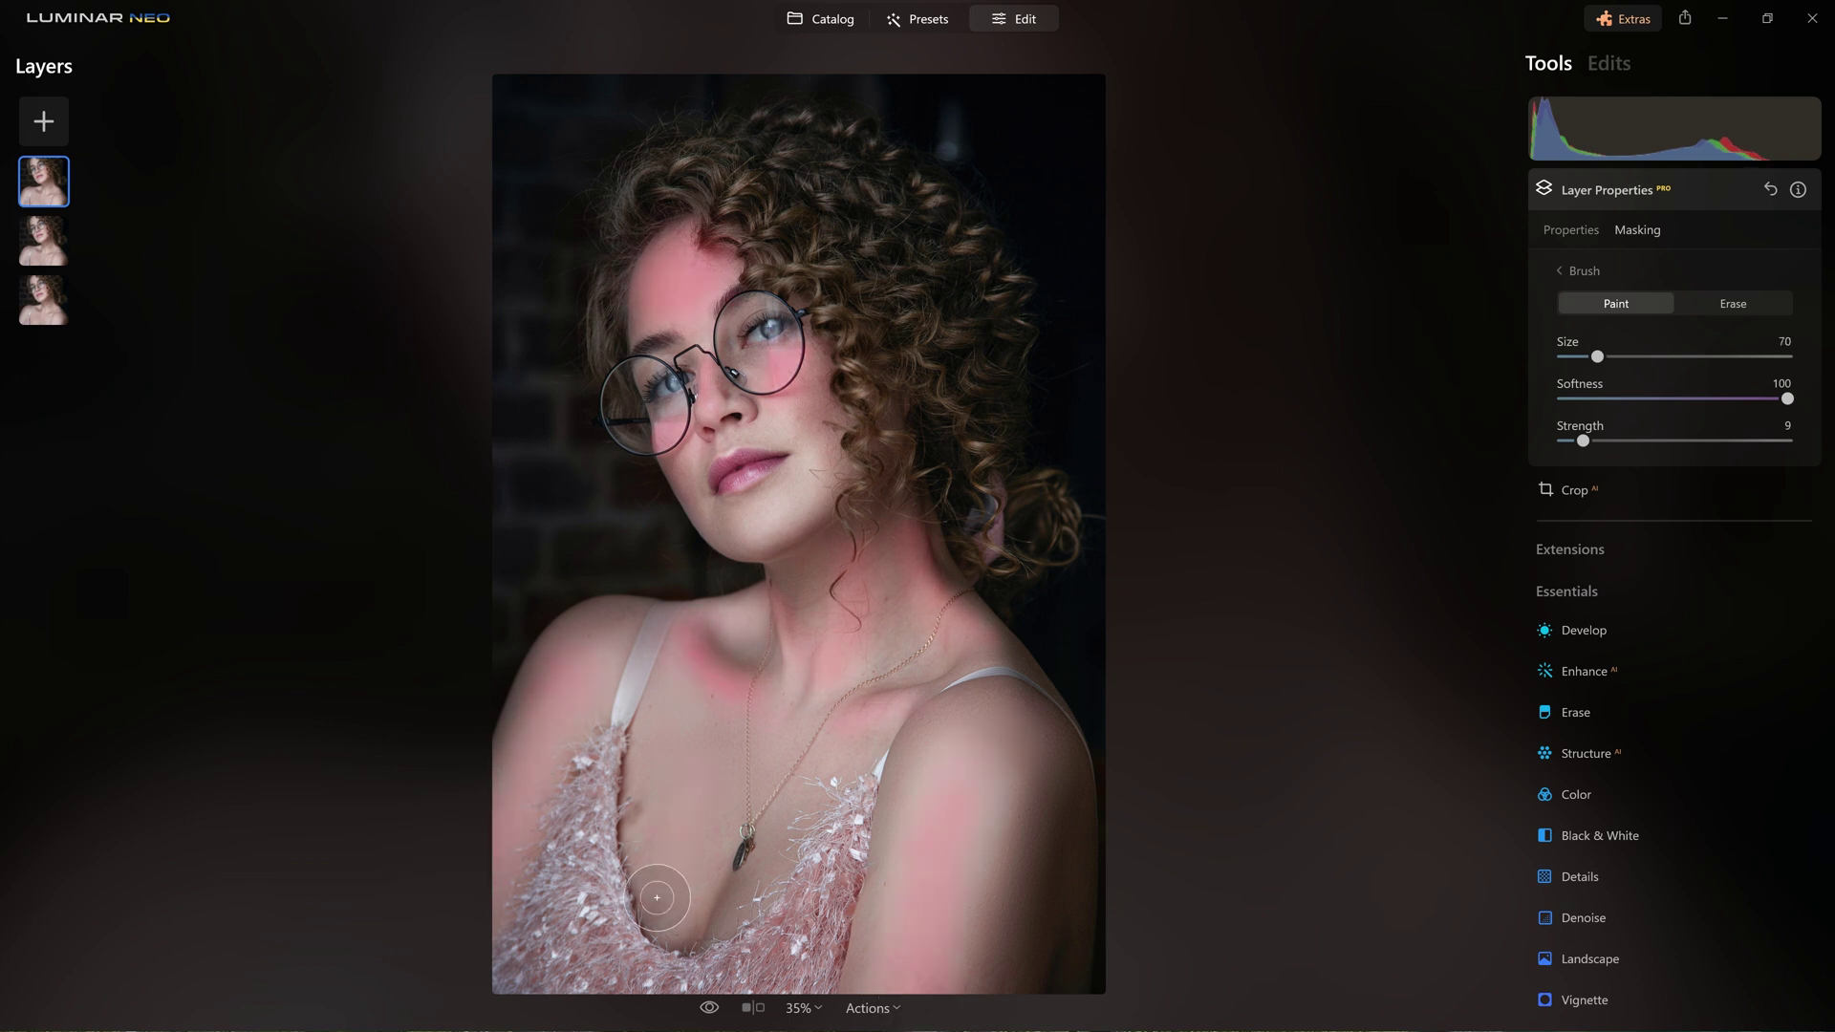
Step: Brighten the chest through the Screen mask with a brush between sizes 94 and 118, then shrink the brush to 10
key(bracketright)
key(bracketright)
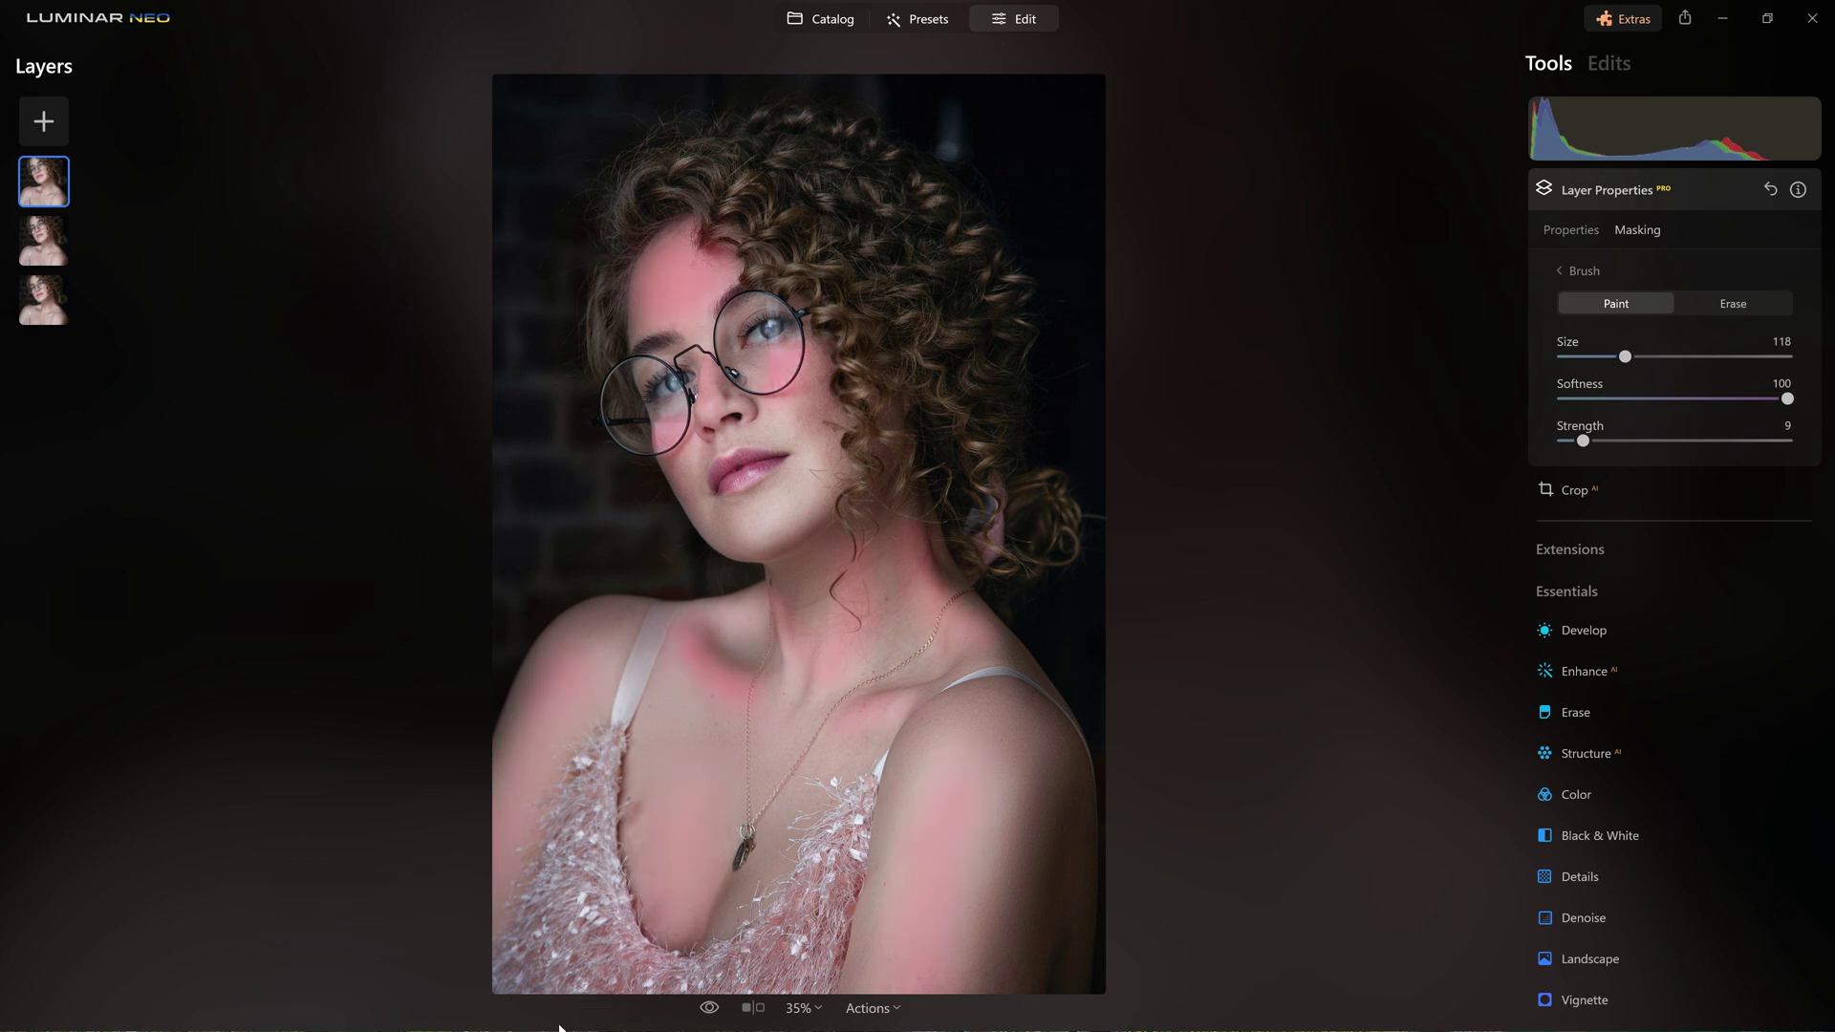
key(bracketleft)
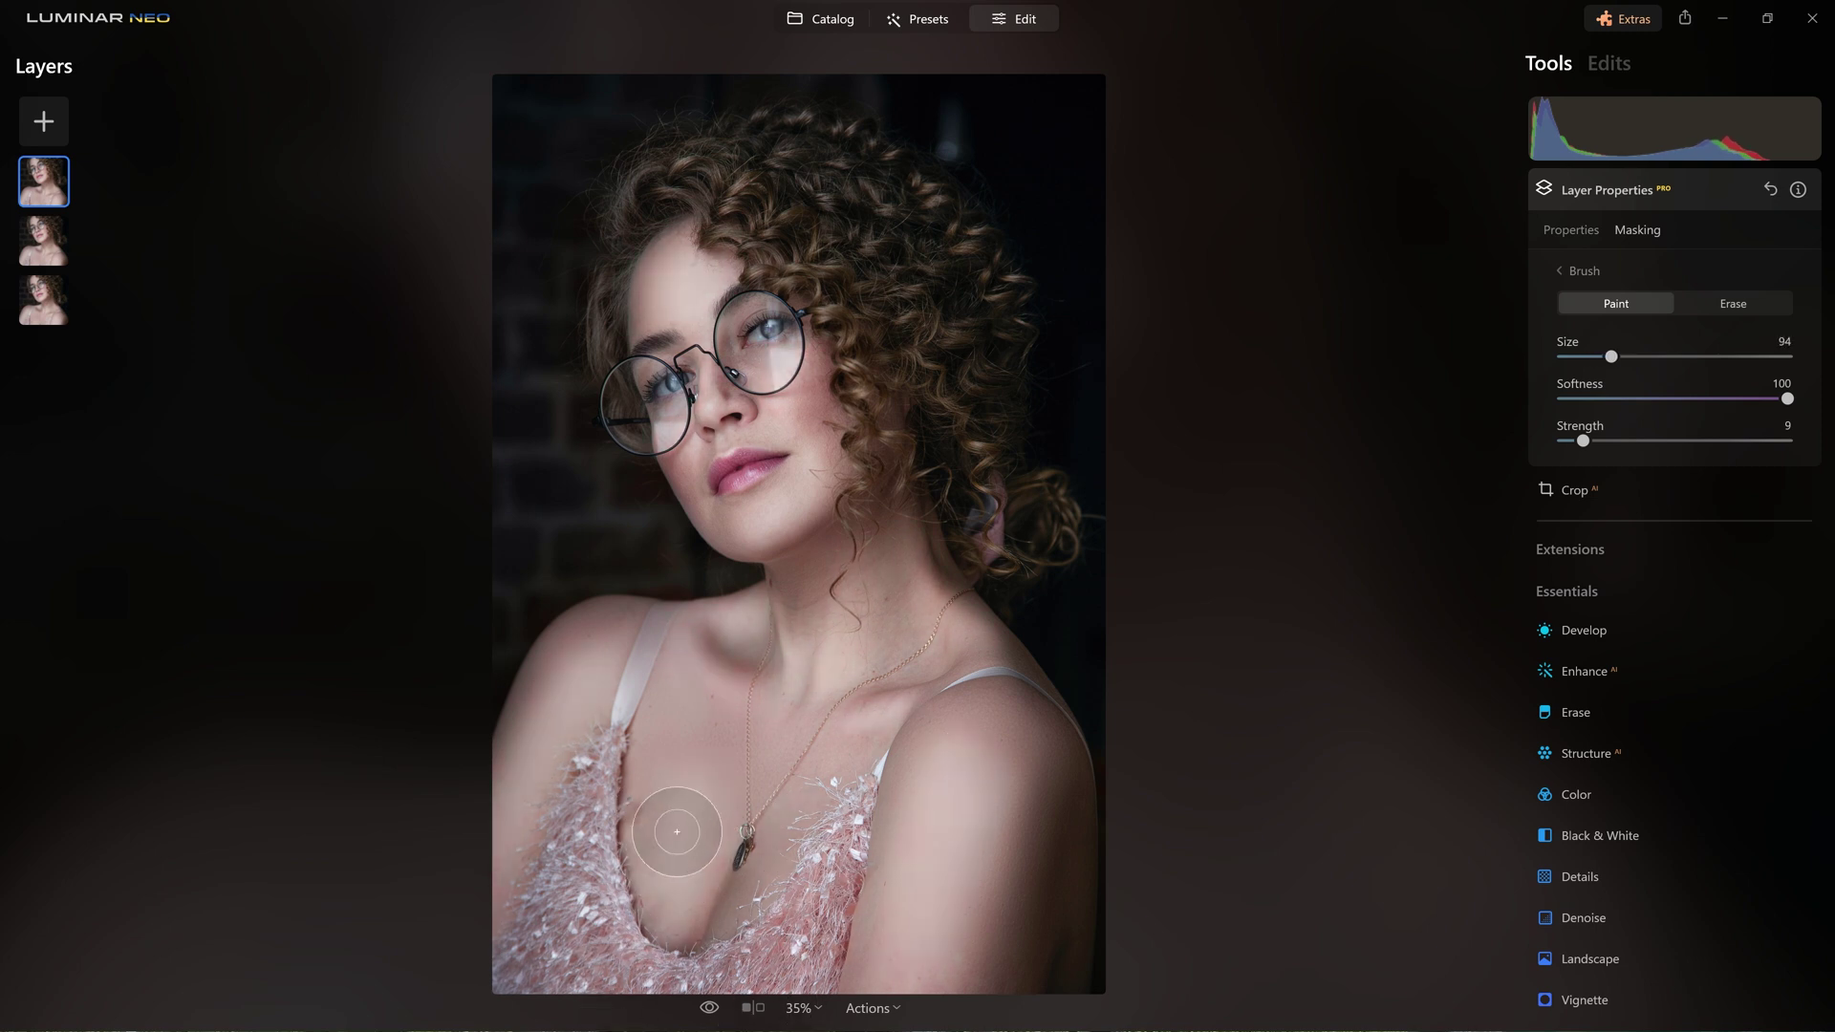
key(bracketright)
key(bracketright)
key(bracketright)
key(bracketleft)
key(bracketleft)
key(bracketleft)
key(bracketleft)
key(bracketleft)
key(bracketleft)
key(bracketleft)
key(bracketleft)
key(bracketleft)
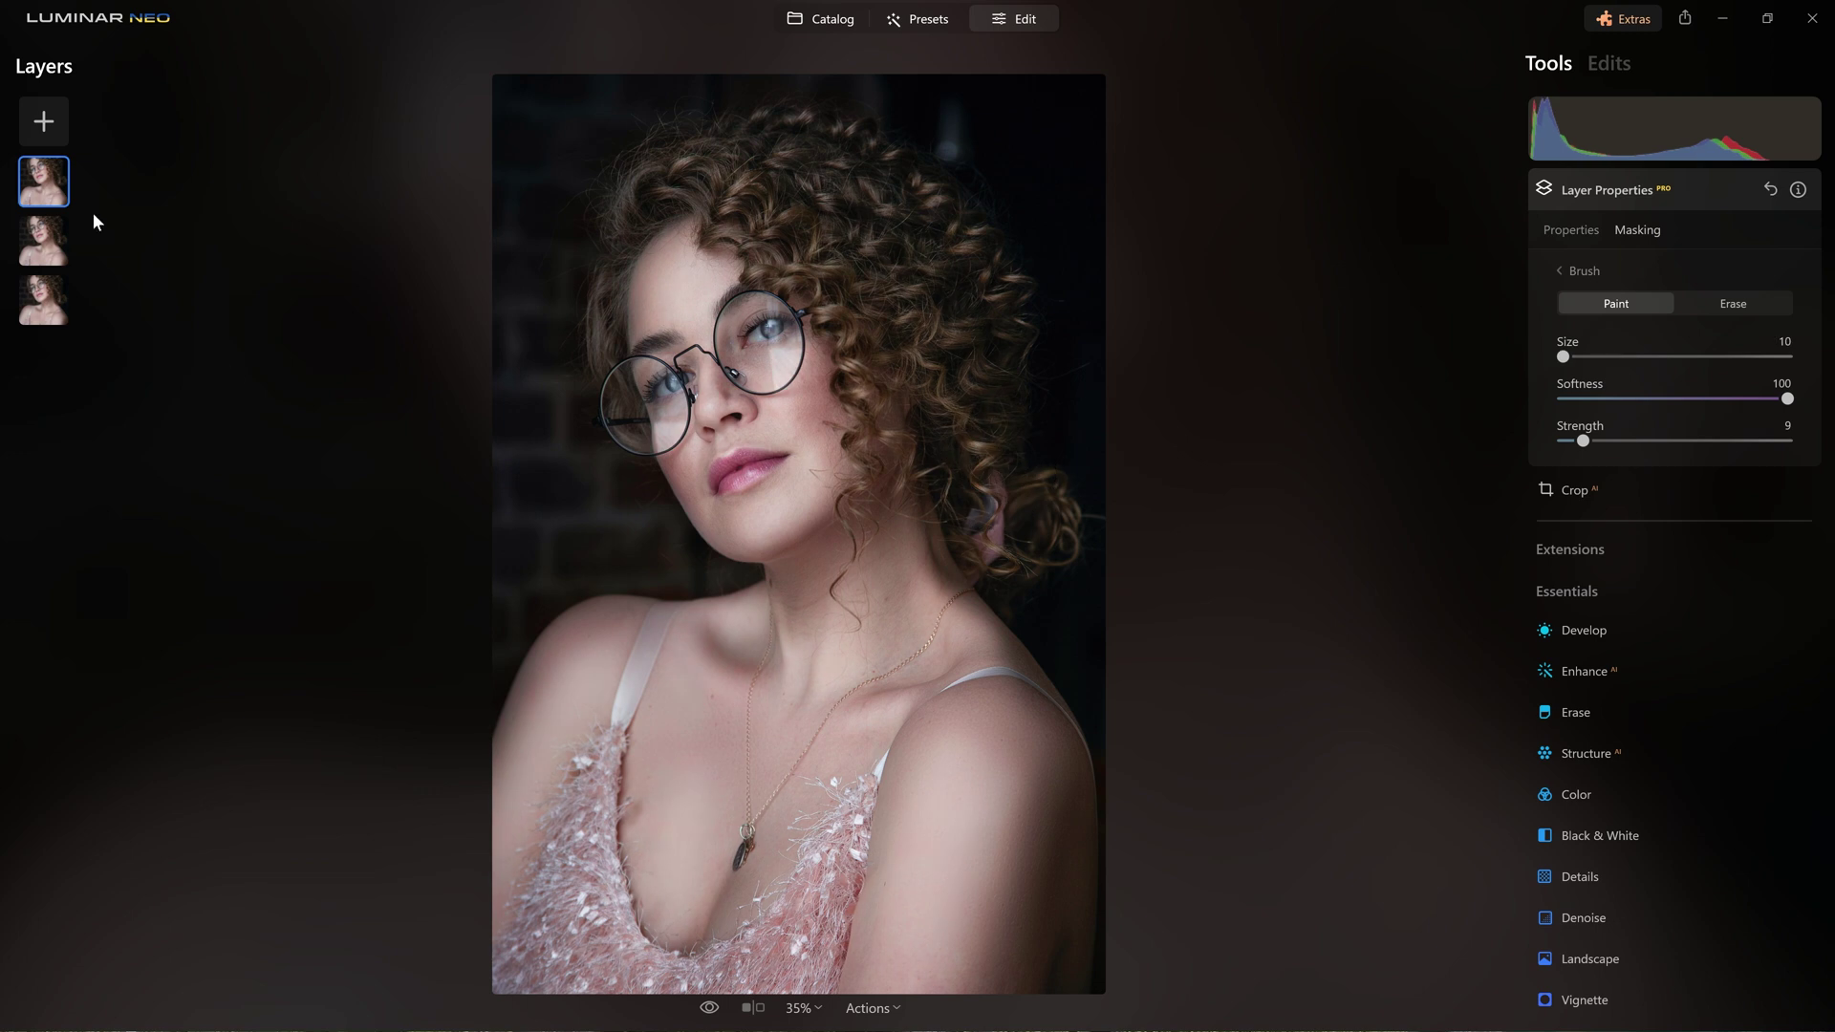
Step: Hide and show the Screen layer twice to compare the portrait with and without the highlights
right_click(43, 182)
click(75, 204)
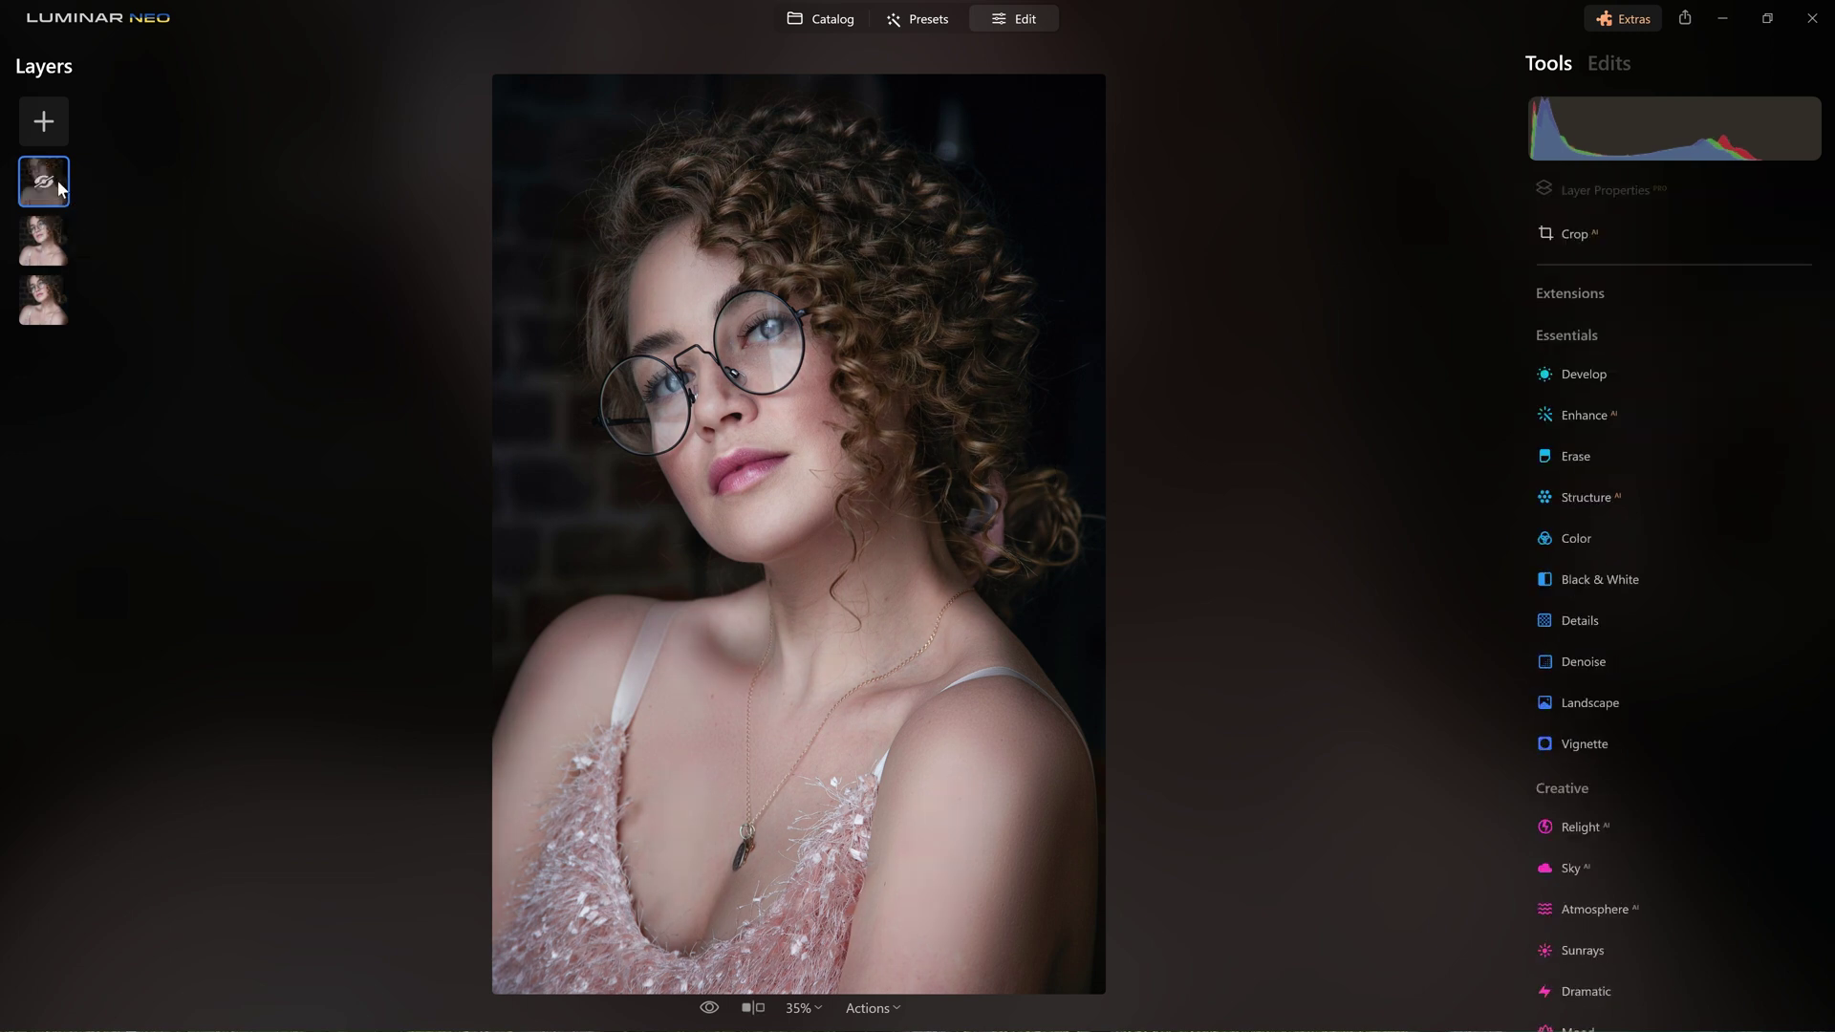
right_click(57, 183)
click(75, 203)
right_click(47, 180)
click(95, 201)
right_click(45, 184)
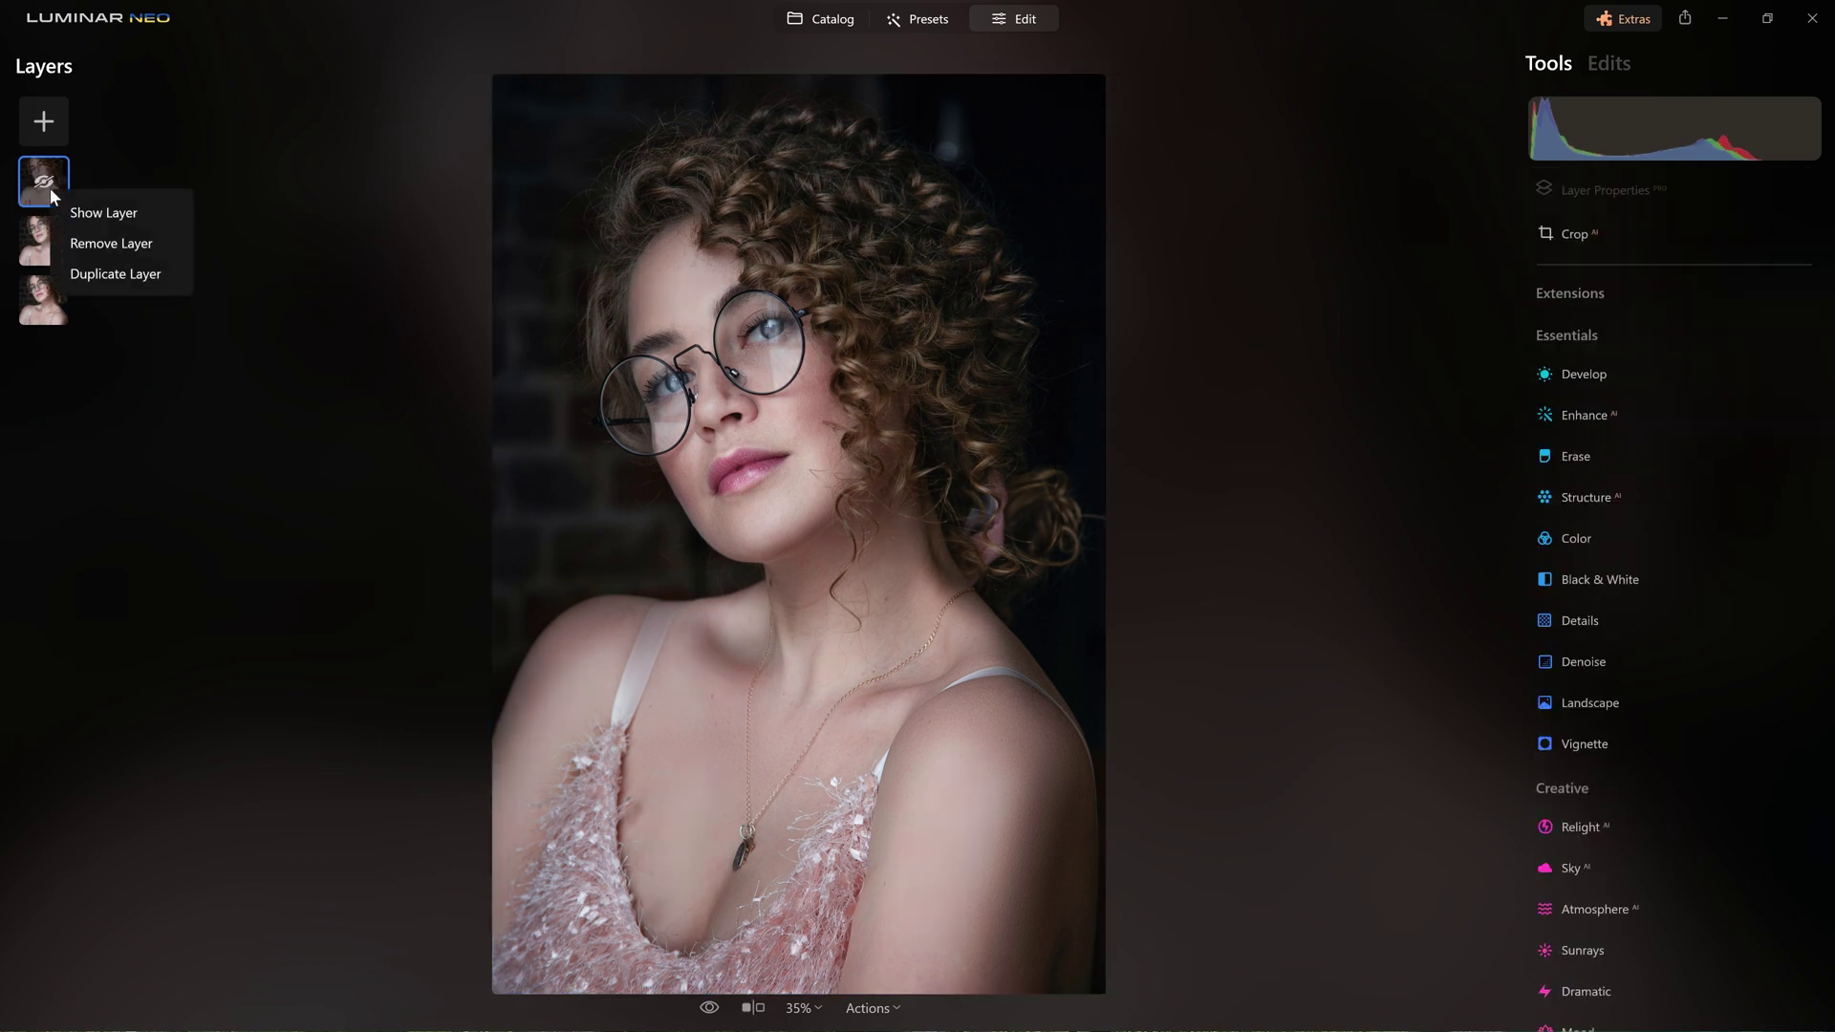
click(96, 202)
Step: View the face at 100% and paint highlights on the lips through the Screen mask with a size 22 brush
scroll(720, 315, up, 3)
scroll(721, 314, up, 2)
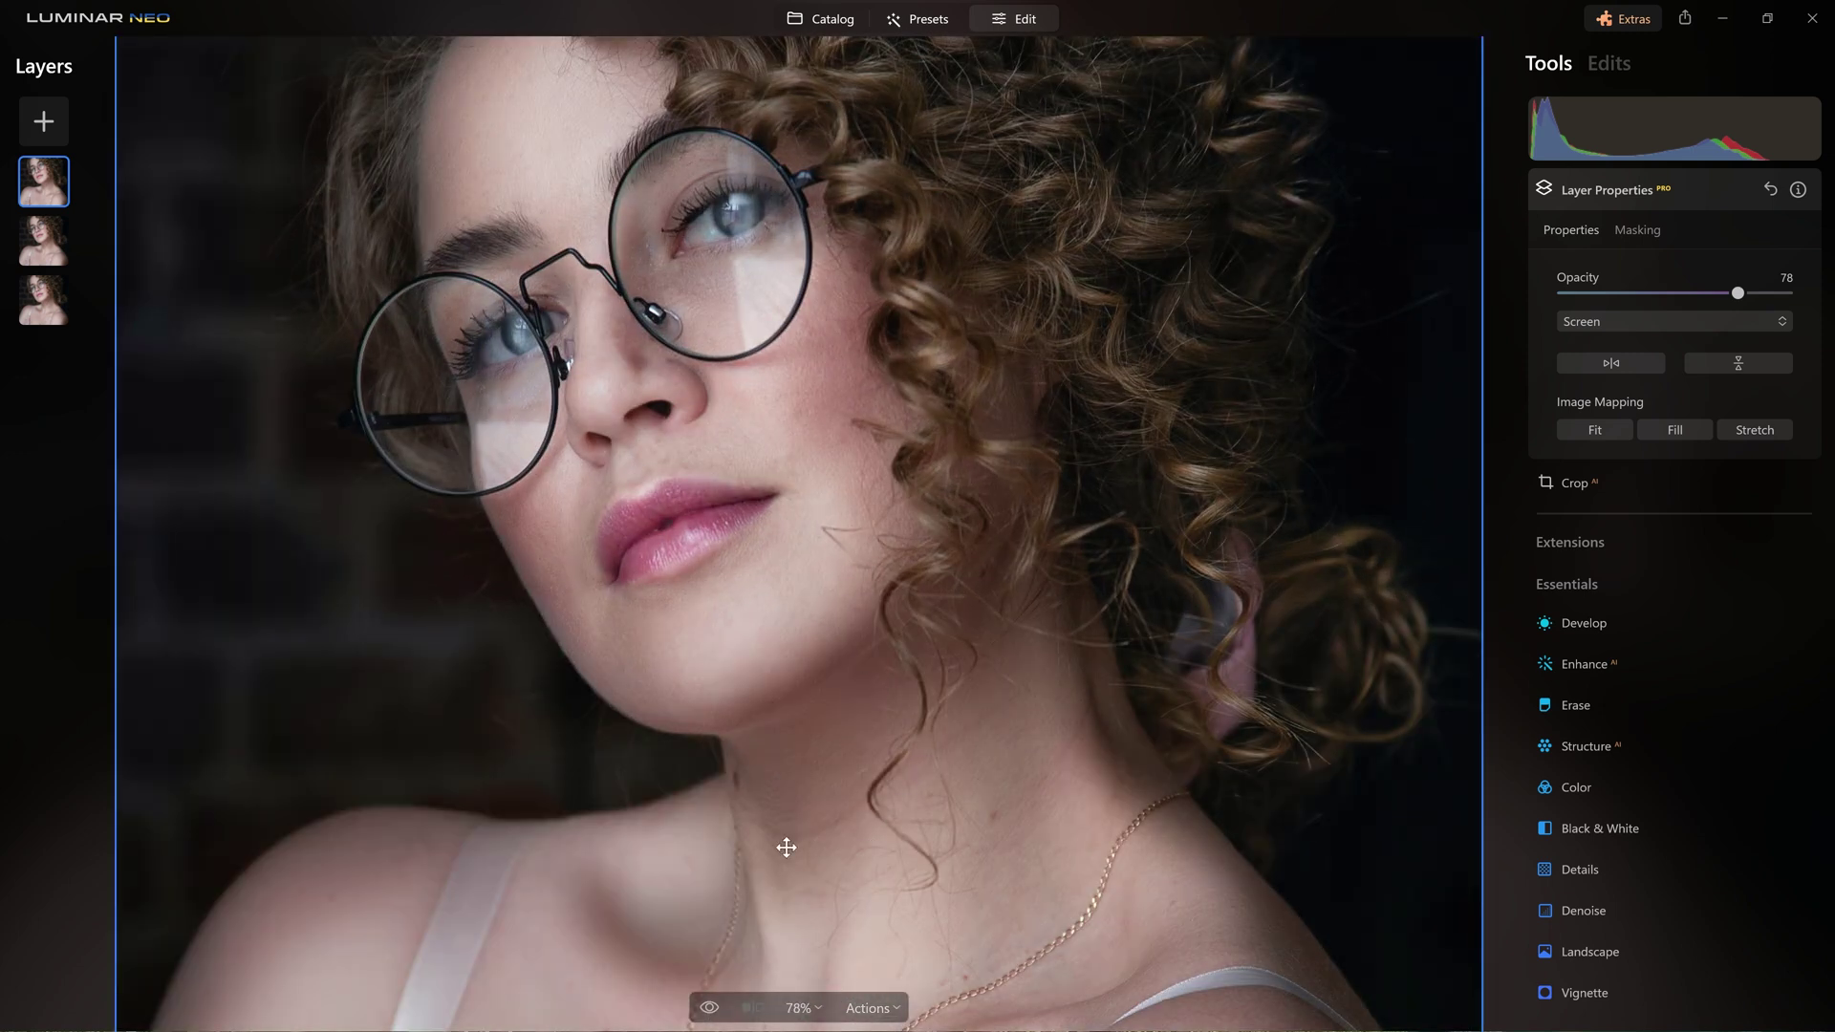
click(815, 1008)
click(822, 849)
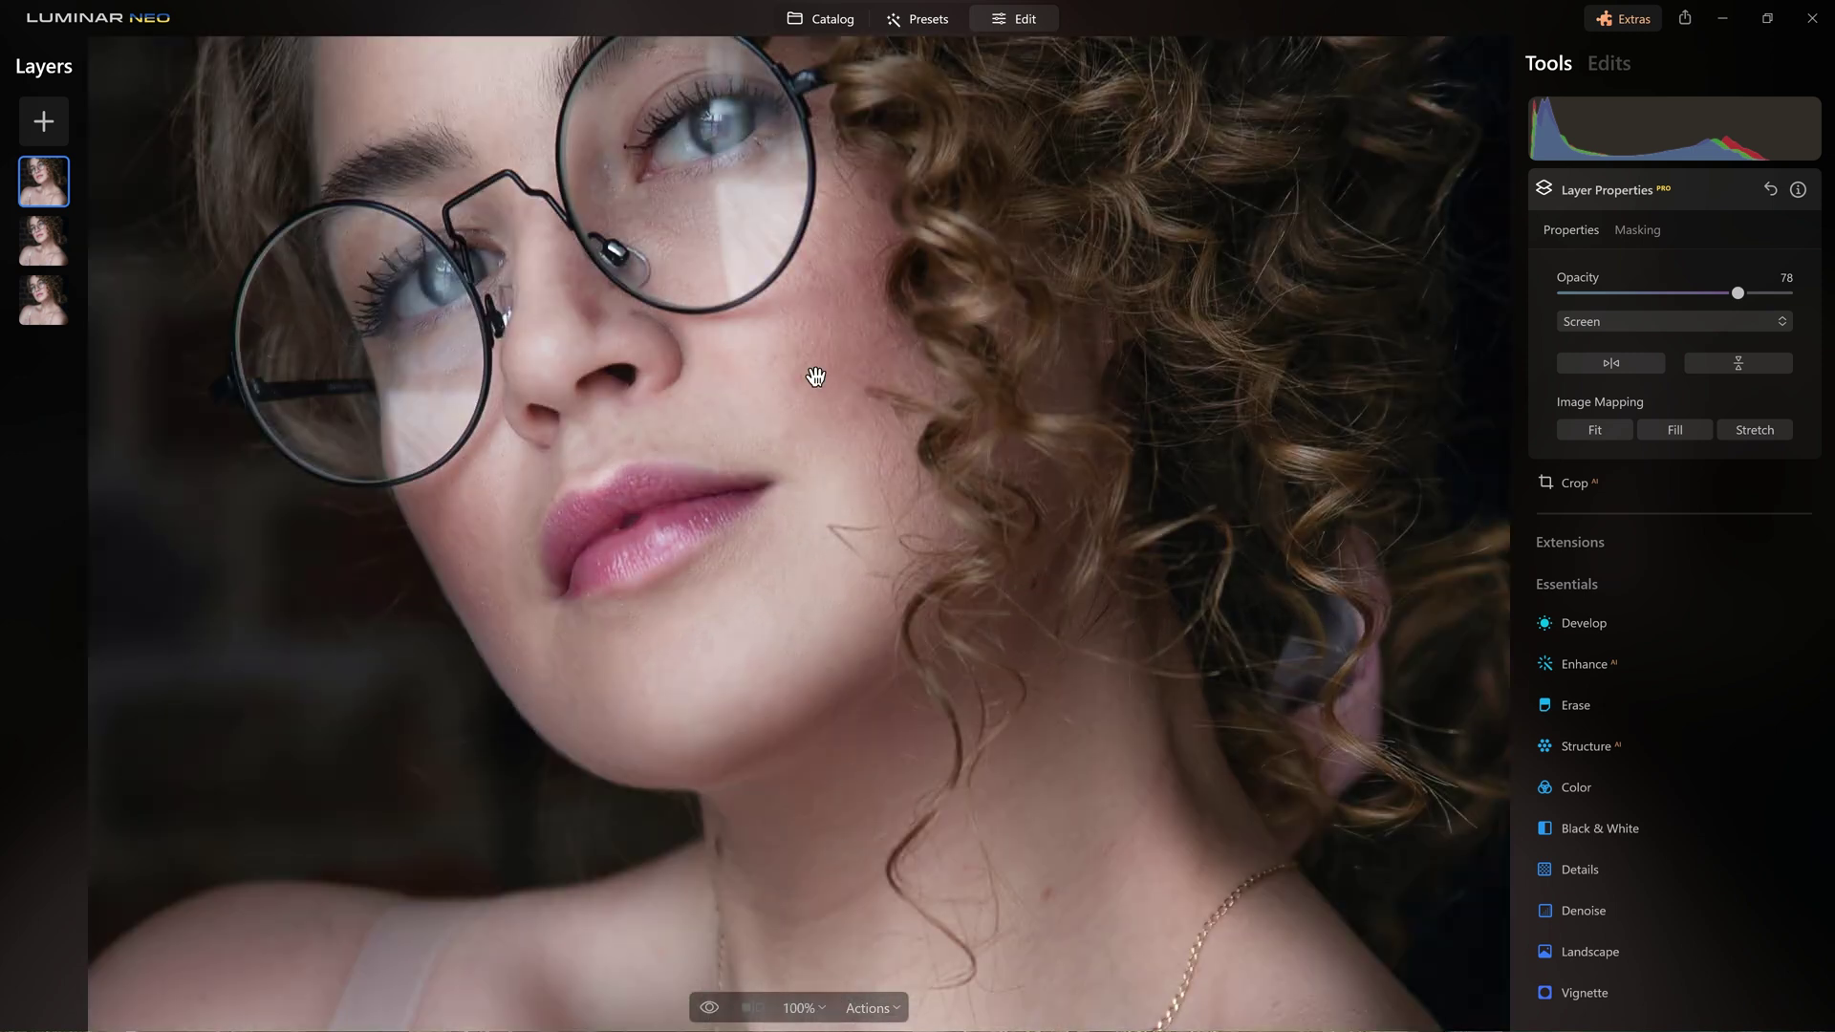
drag(819, 377, 958, 622)
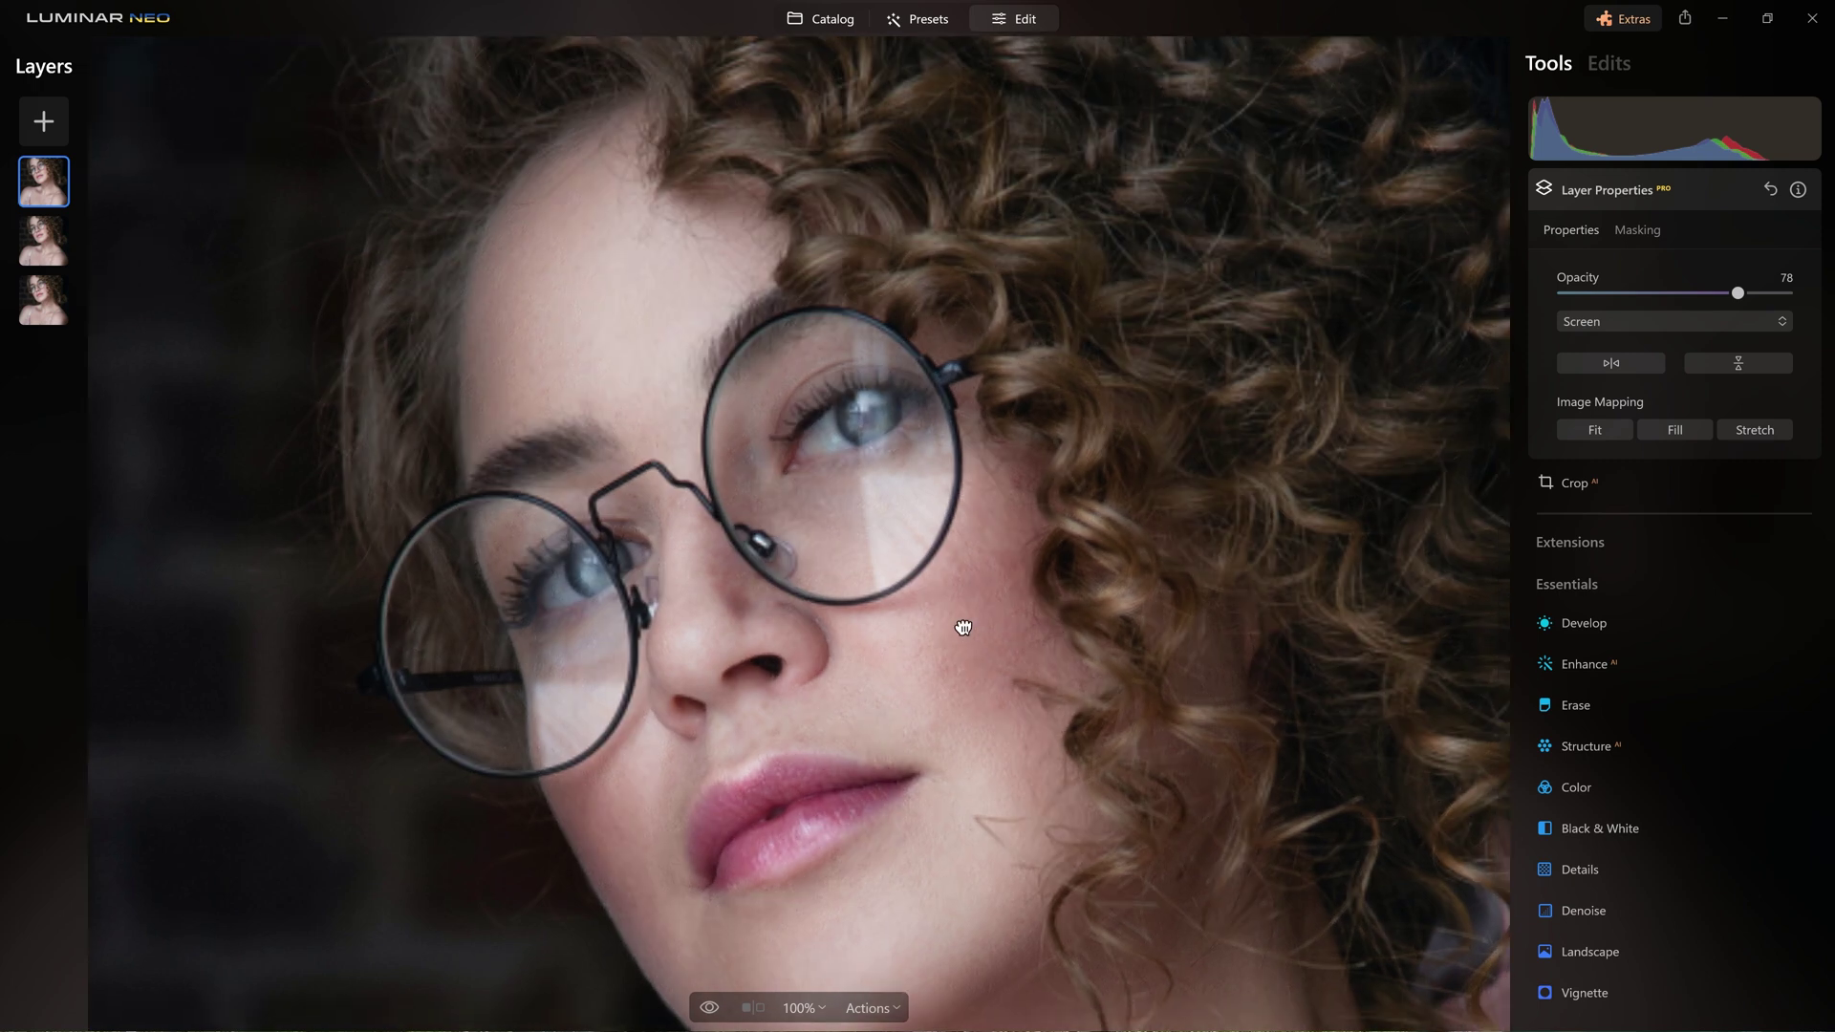
key(b)
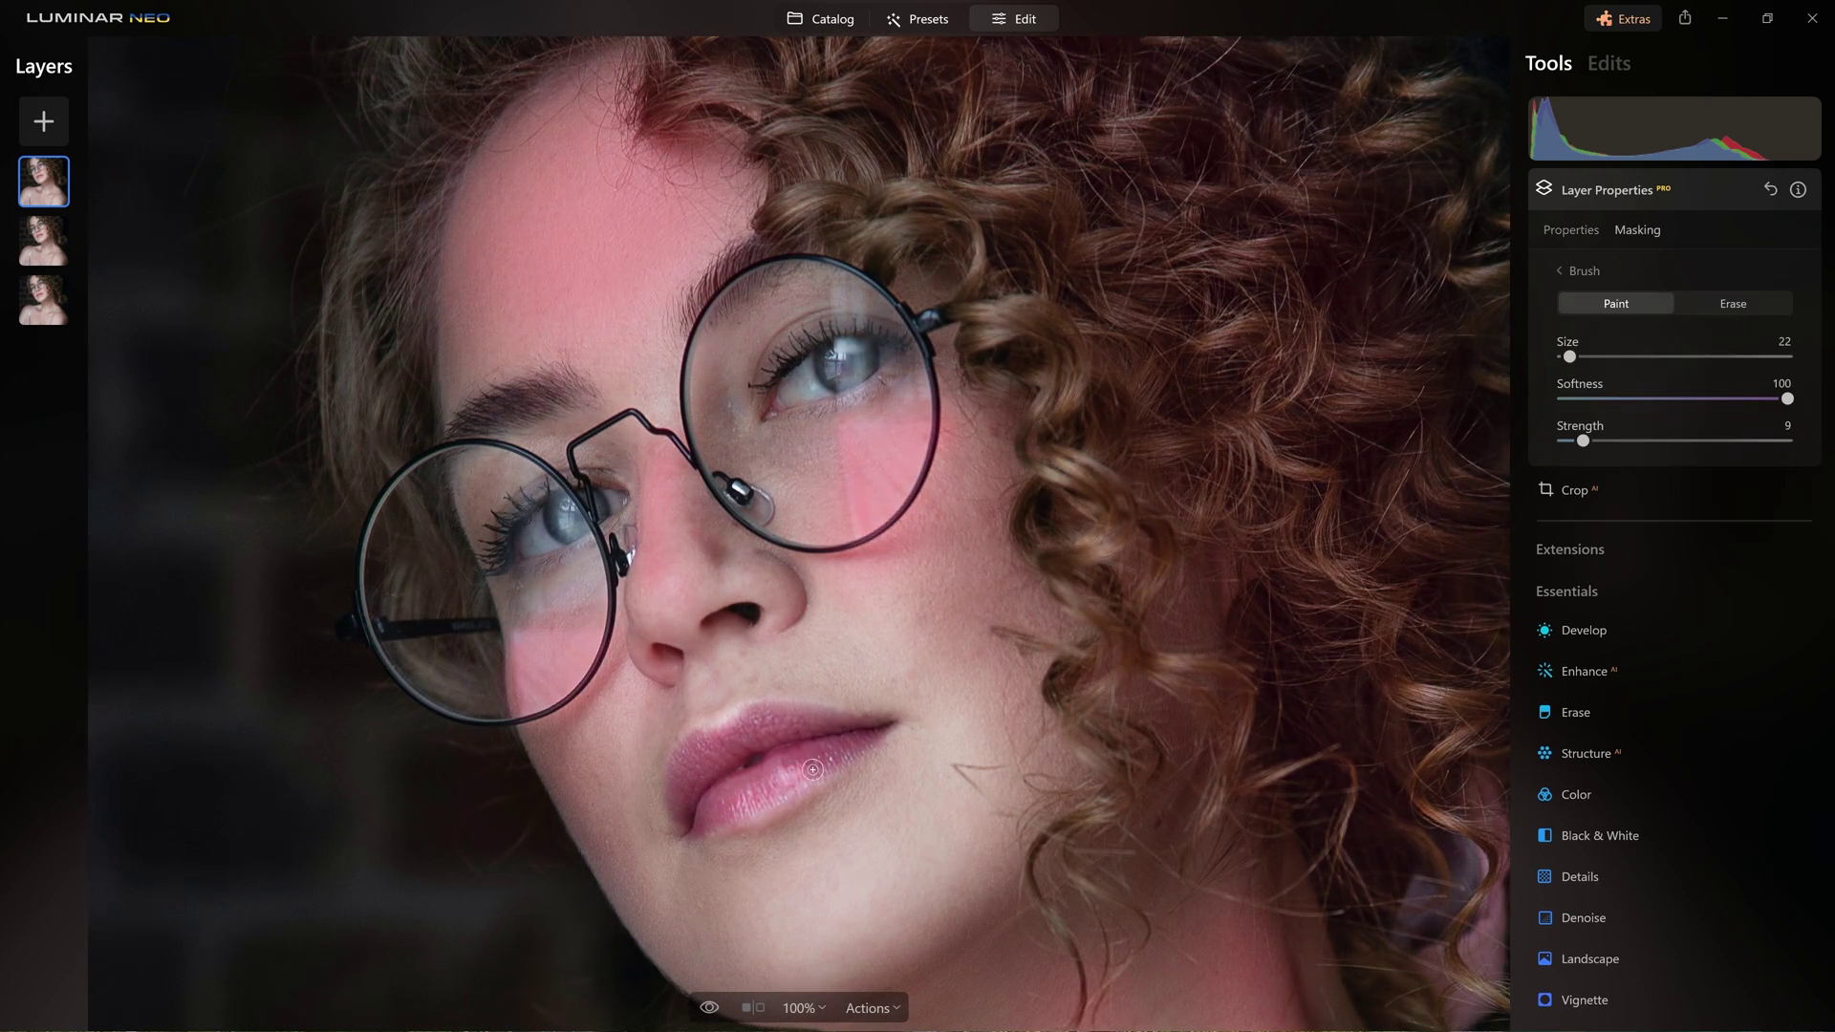
key(bracketleft)
key(bracketleft)
Step: Enlarge the mask brush to 70 and softly brighten the cheek and jaw beside the hanging curls
key(bracketright)
key(bracketright)
key(bracketright)
key(bracketright)
key(bracketright)
key(bracketright)
key(bracketright)
key(bracketright)
key(bracketright)
key(bracketright)
key(bracketright)
key(bracketright)
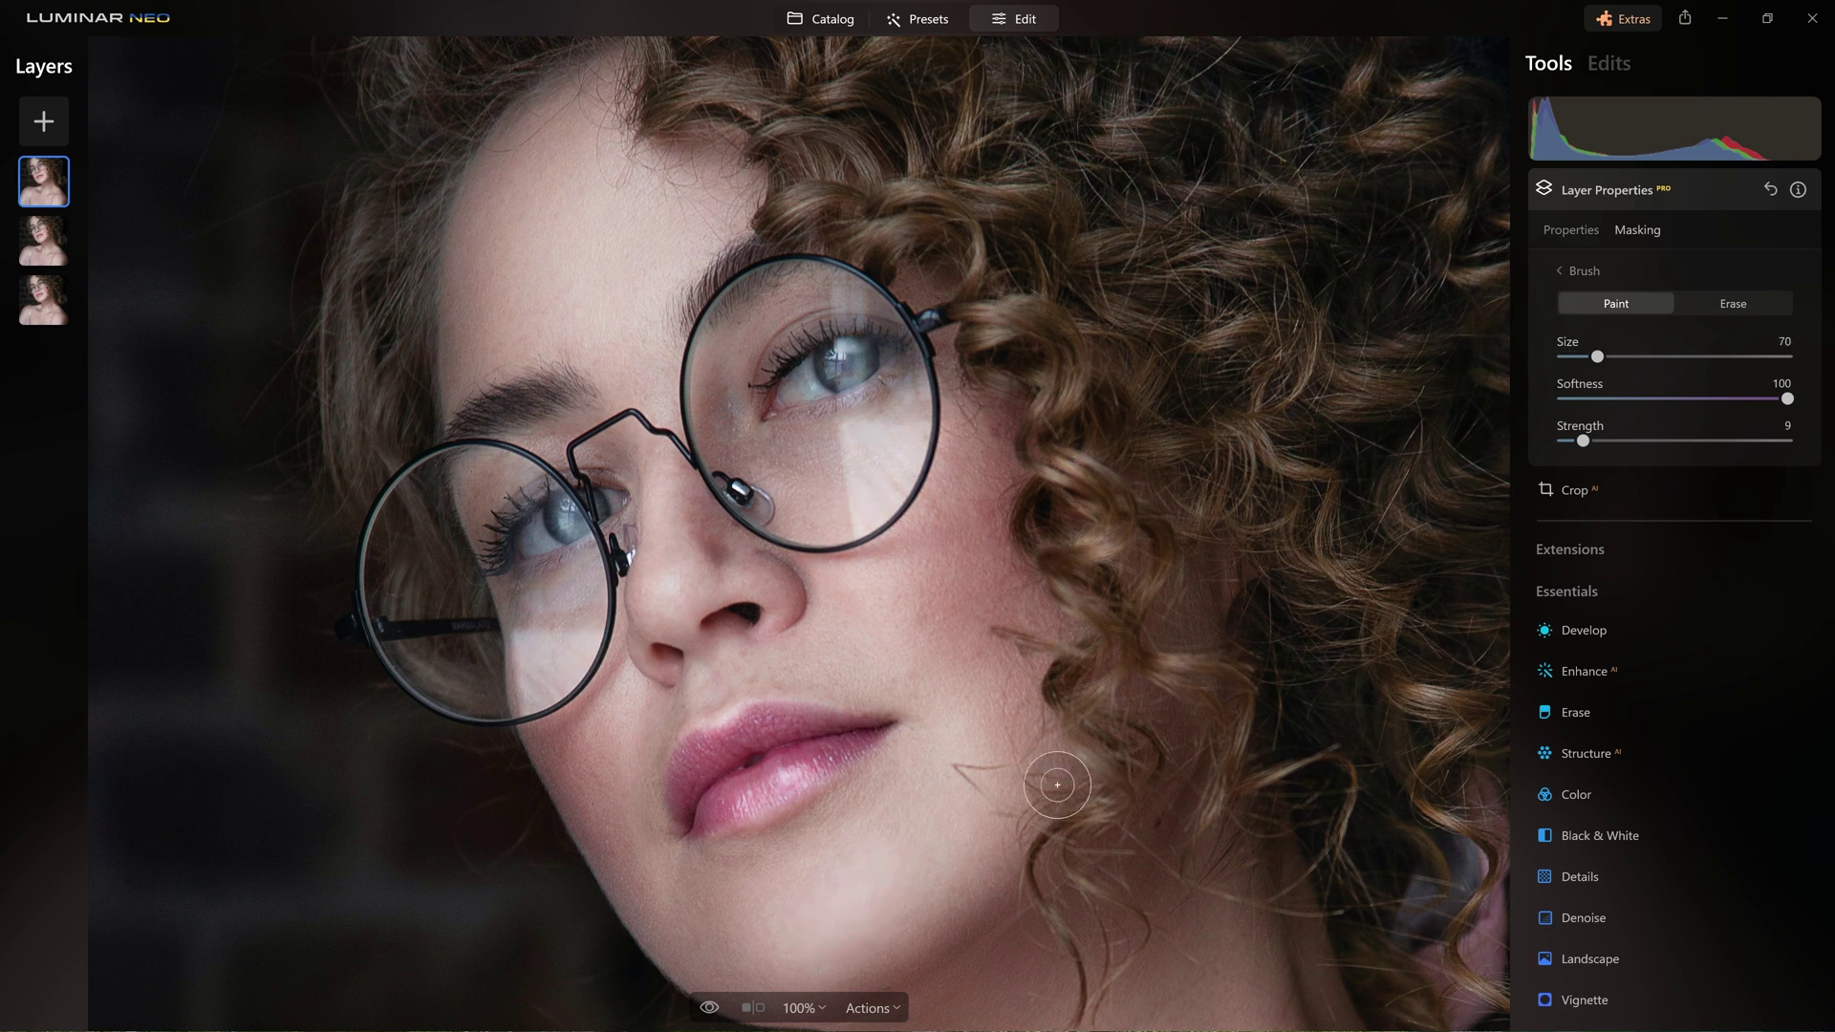
Step: Reduce the mask brush to 22 and paint fine highlights between the nose and upper lip
key(bracketleft)
key(bracketleft)
key(bracketleft)
key(bracketleft)
key(bracketleft)
key(bracketleft)
key(bracketleft)
key(bracketleft)
key(bracketleft)
key(bracketleft)
key(bracketleft)
key(bracketleft)
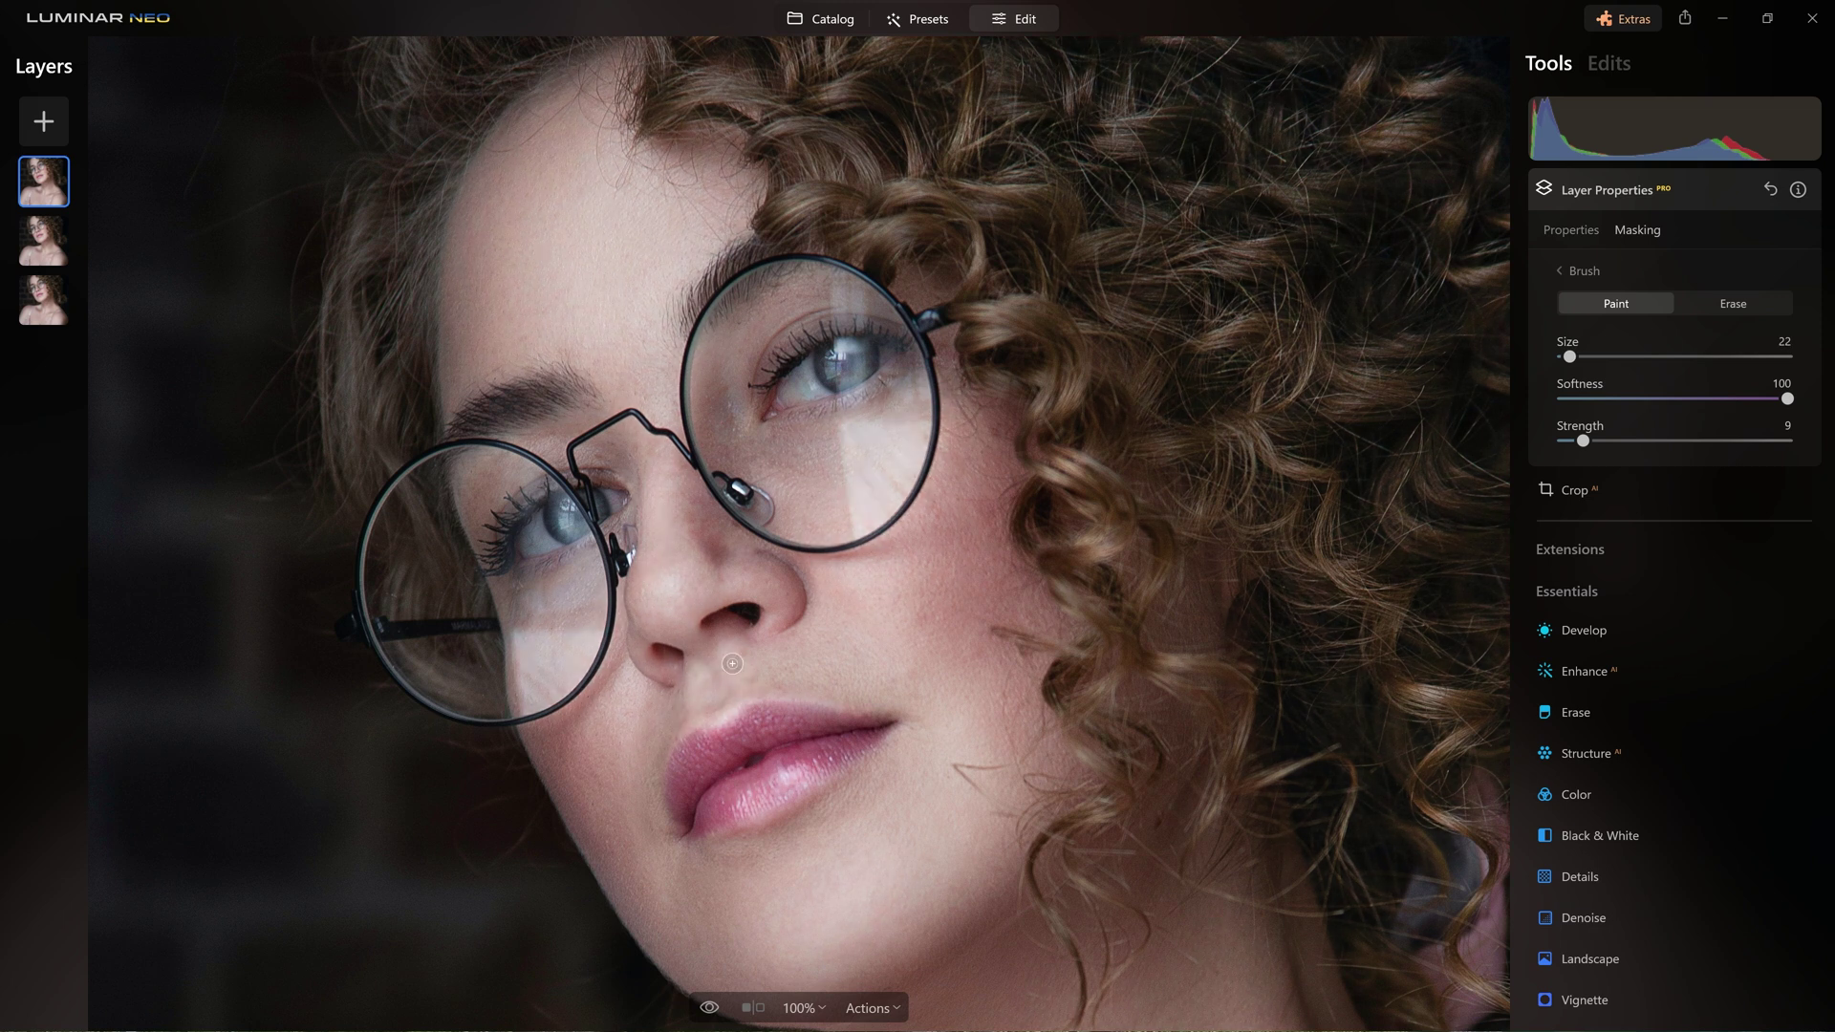
Step: Enlarge the mask brush to 82 and brighten the forehead above the glasses
key(bracketright)
key(bracketright)
key(bracketright)
key(bracketright)
key(bracketright)
key(bracketright)
key(bracketright)
key(bracketright)
key(bracketright)
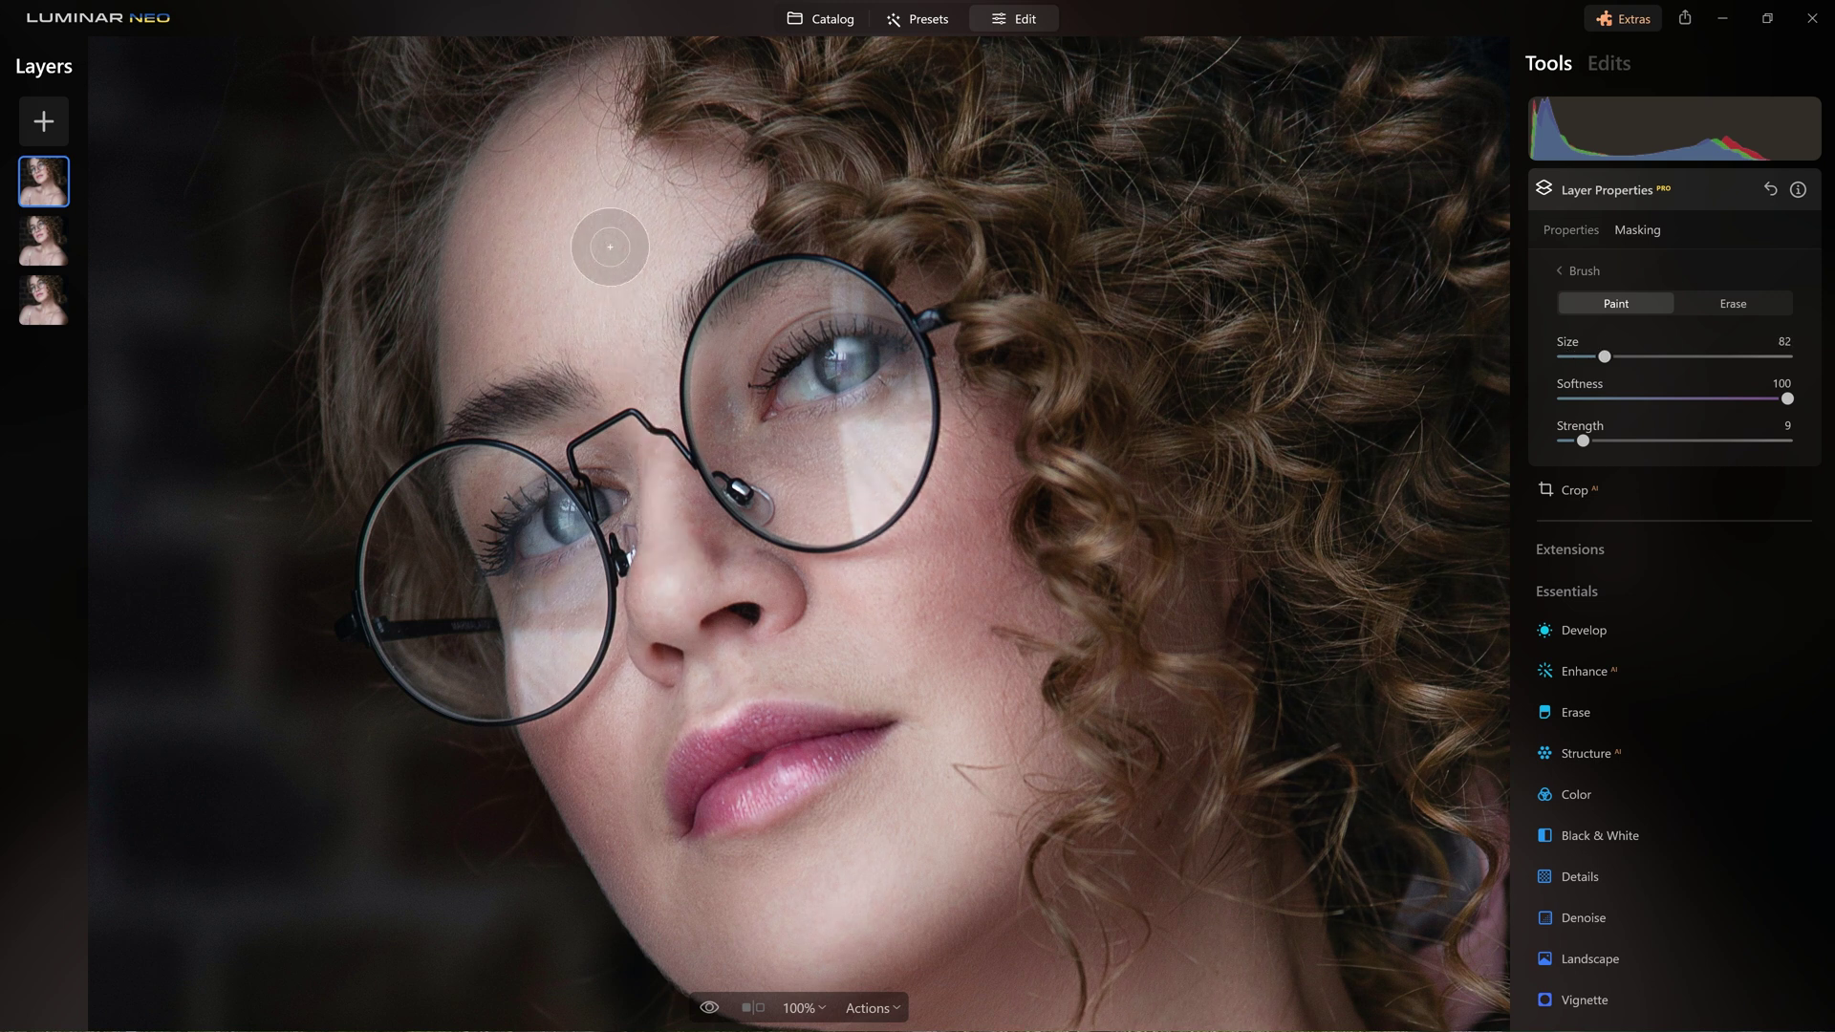
Step: Reduce the mask brush to 22 and refine the highlights on the cheek where it meets the hair
key(bracketleft)
key(bracketleft)
key(bracketleft)
key(bracketleft)
key(bracketleft)
key(bracketleft)
key(bracketleft)
key(bracketleft)
key(bracketleft)
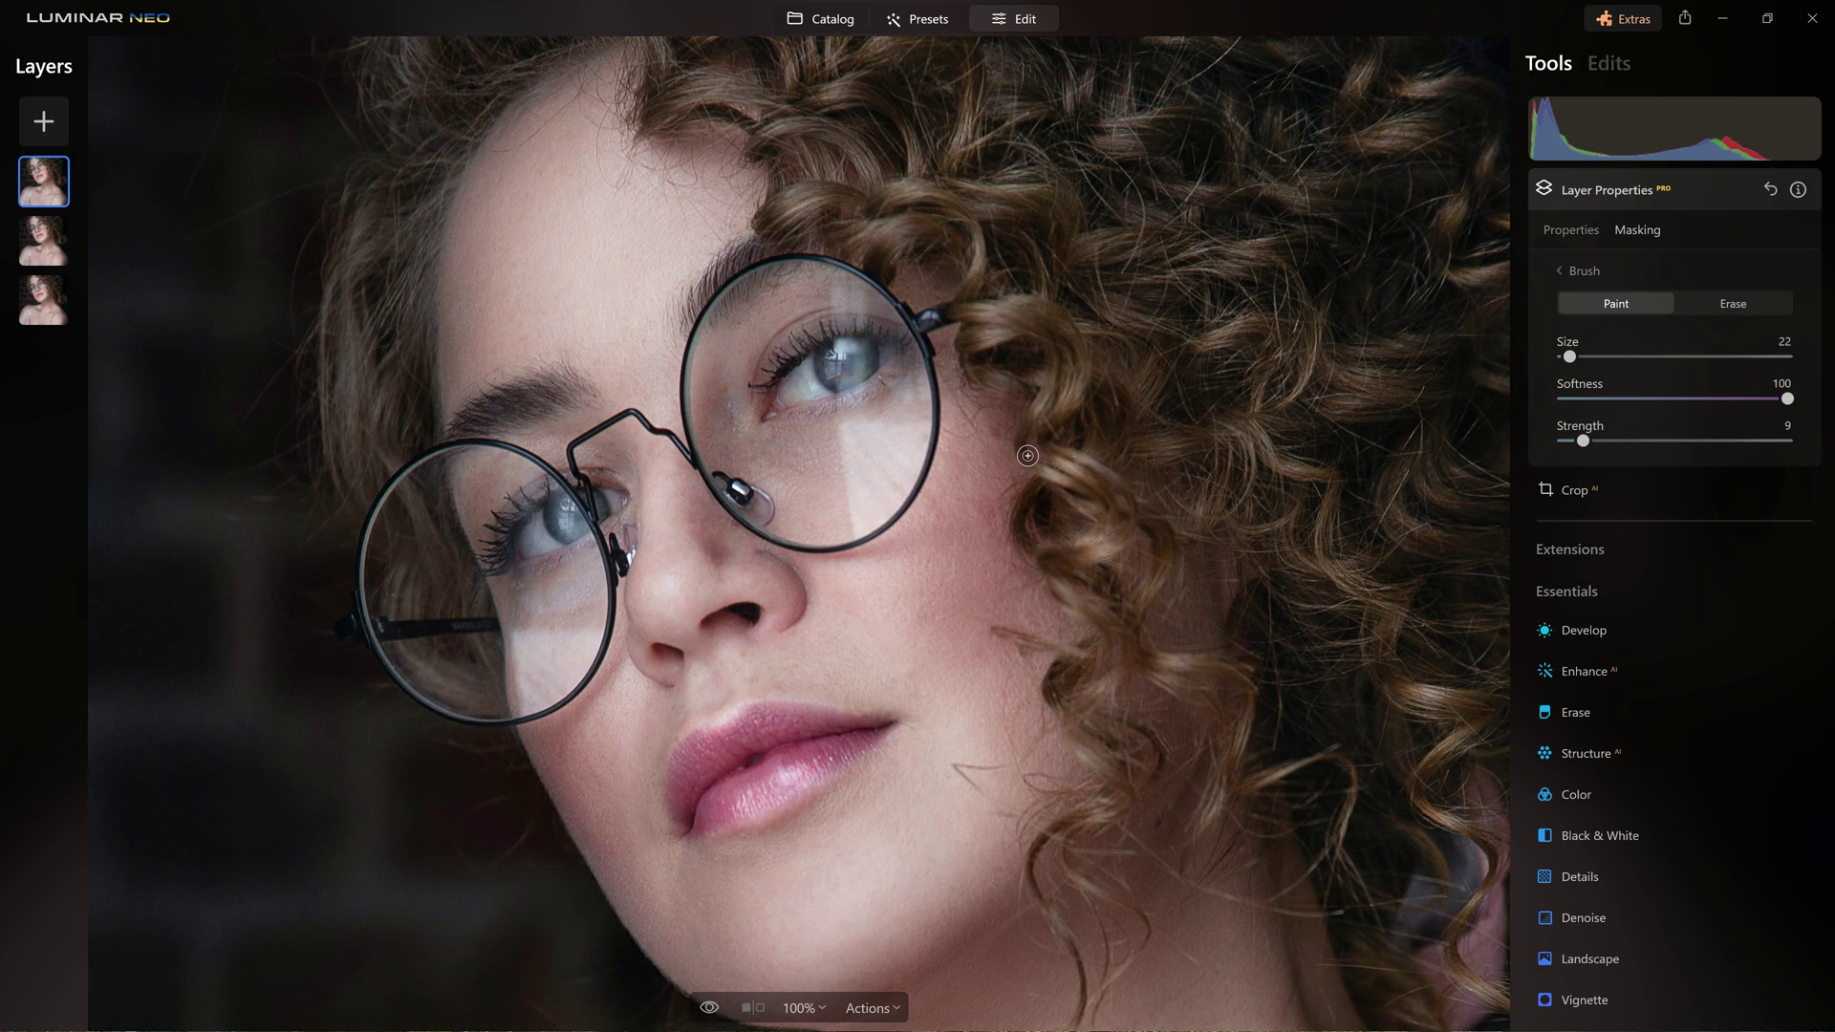
Step: Paint highlights along the underside of the jawline, first with a size 22 brush and then with size 82
scroll(1027, 456, down, 2)
scroll(806, 535, up, 4)
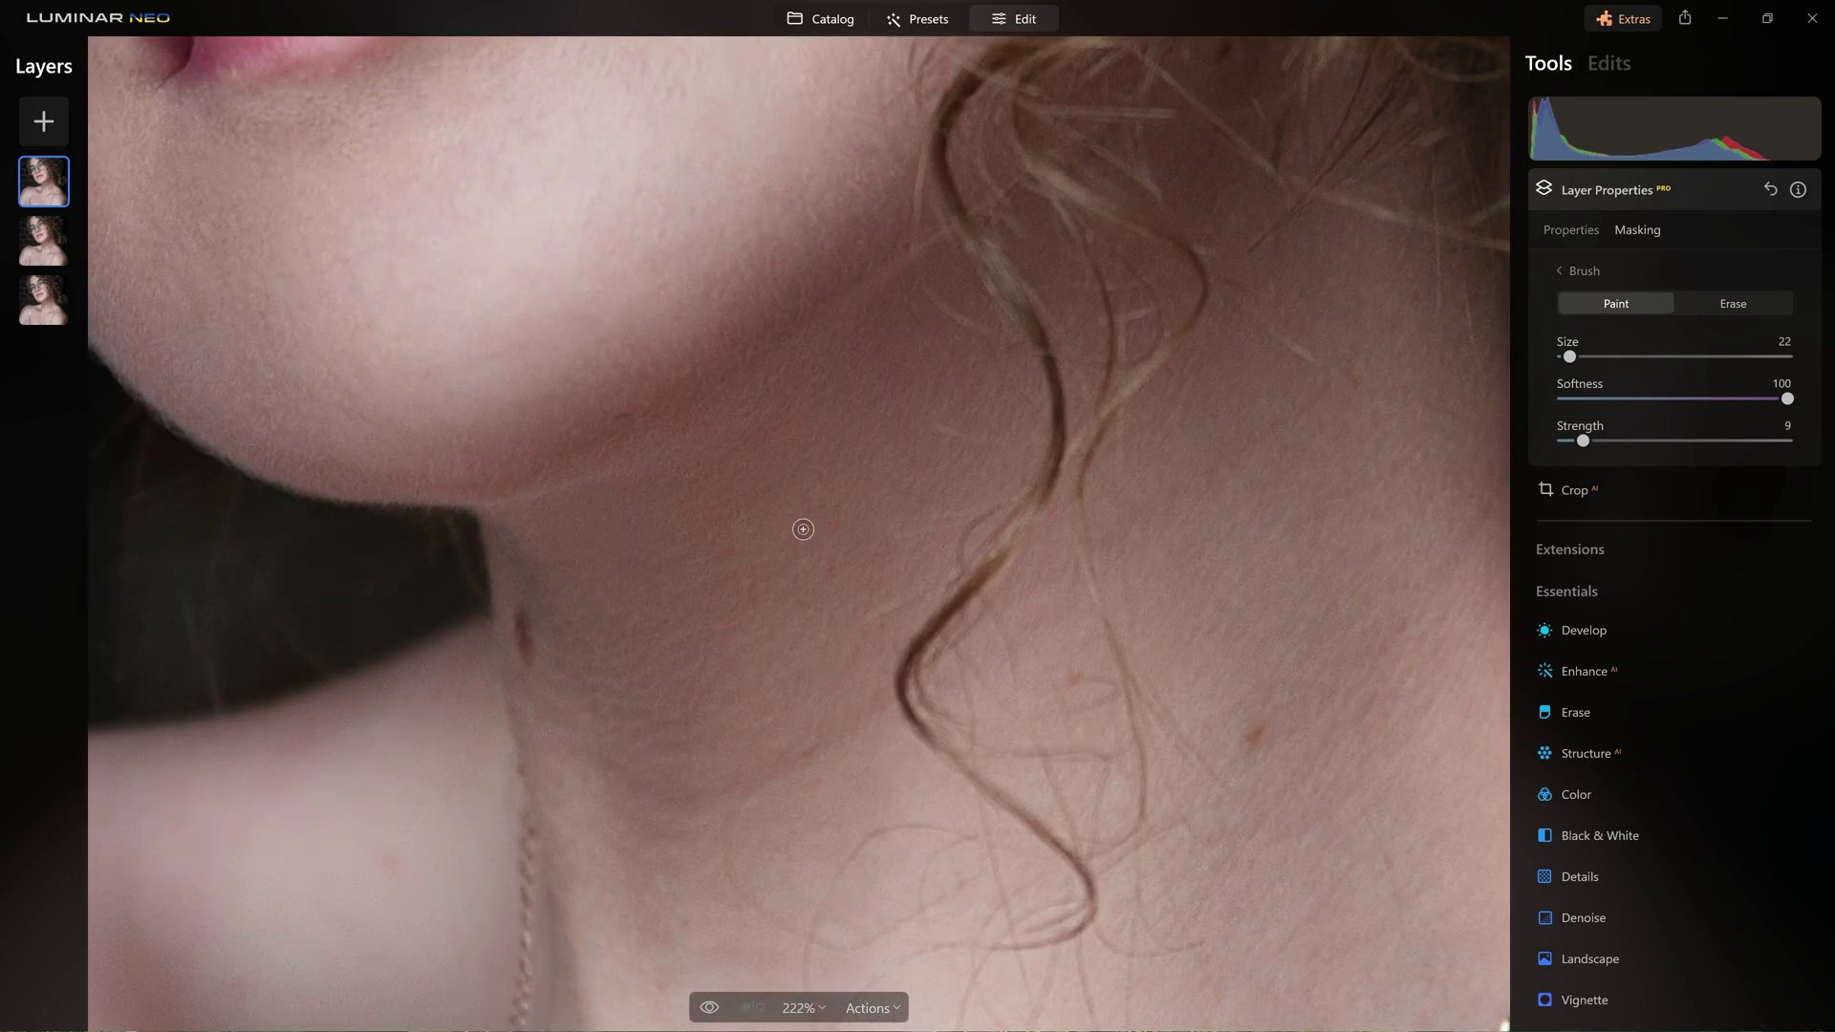
scroll(784, 473, down, 3)
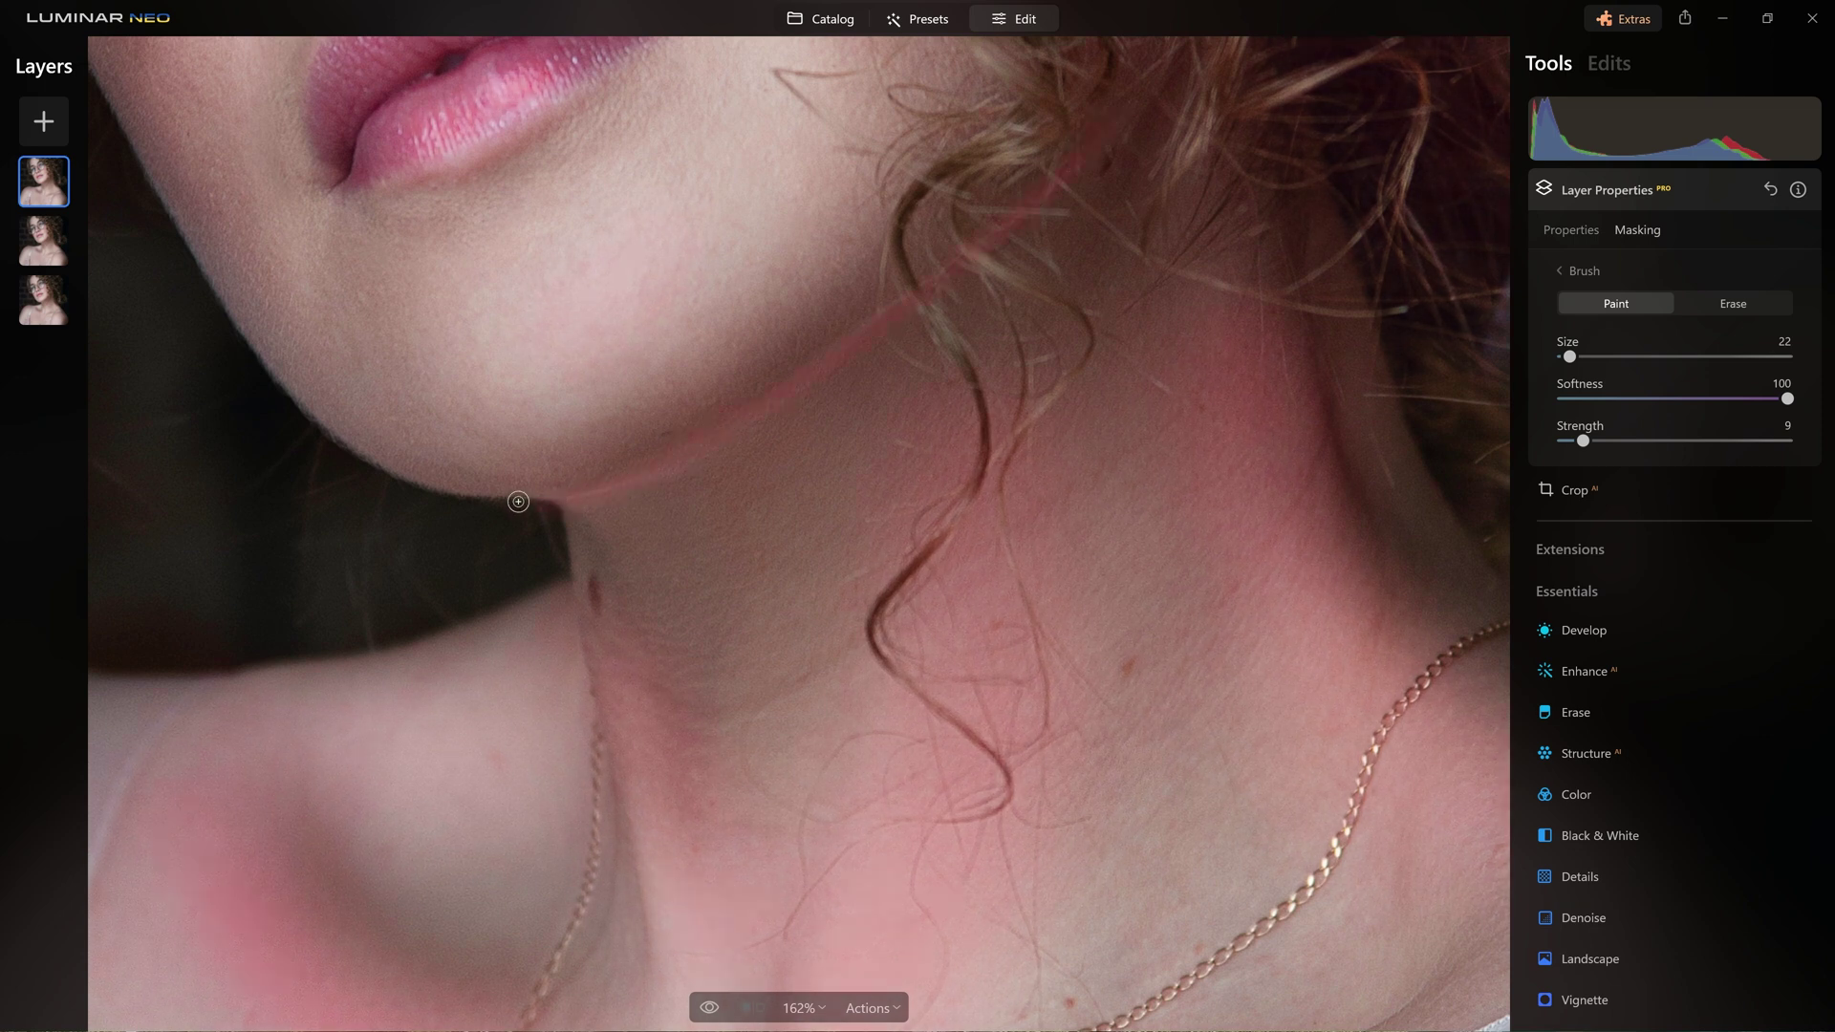
scroll(793, 448, up, 5)
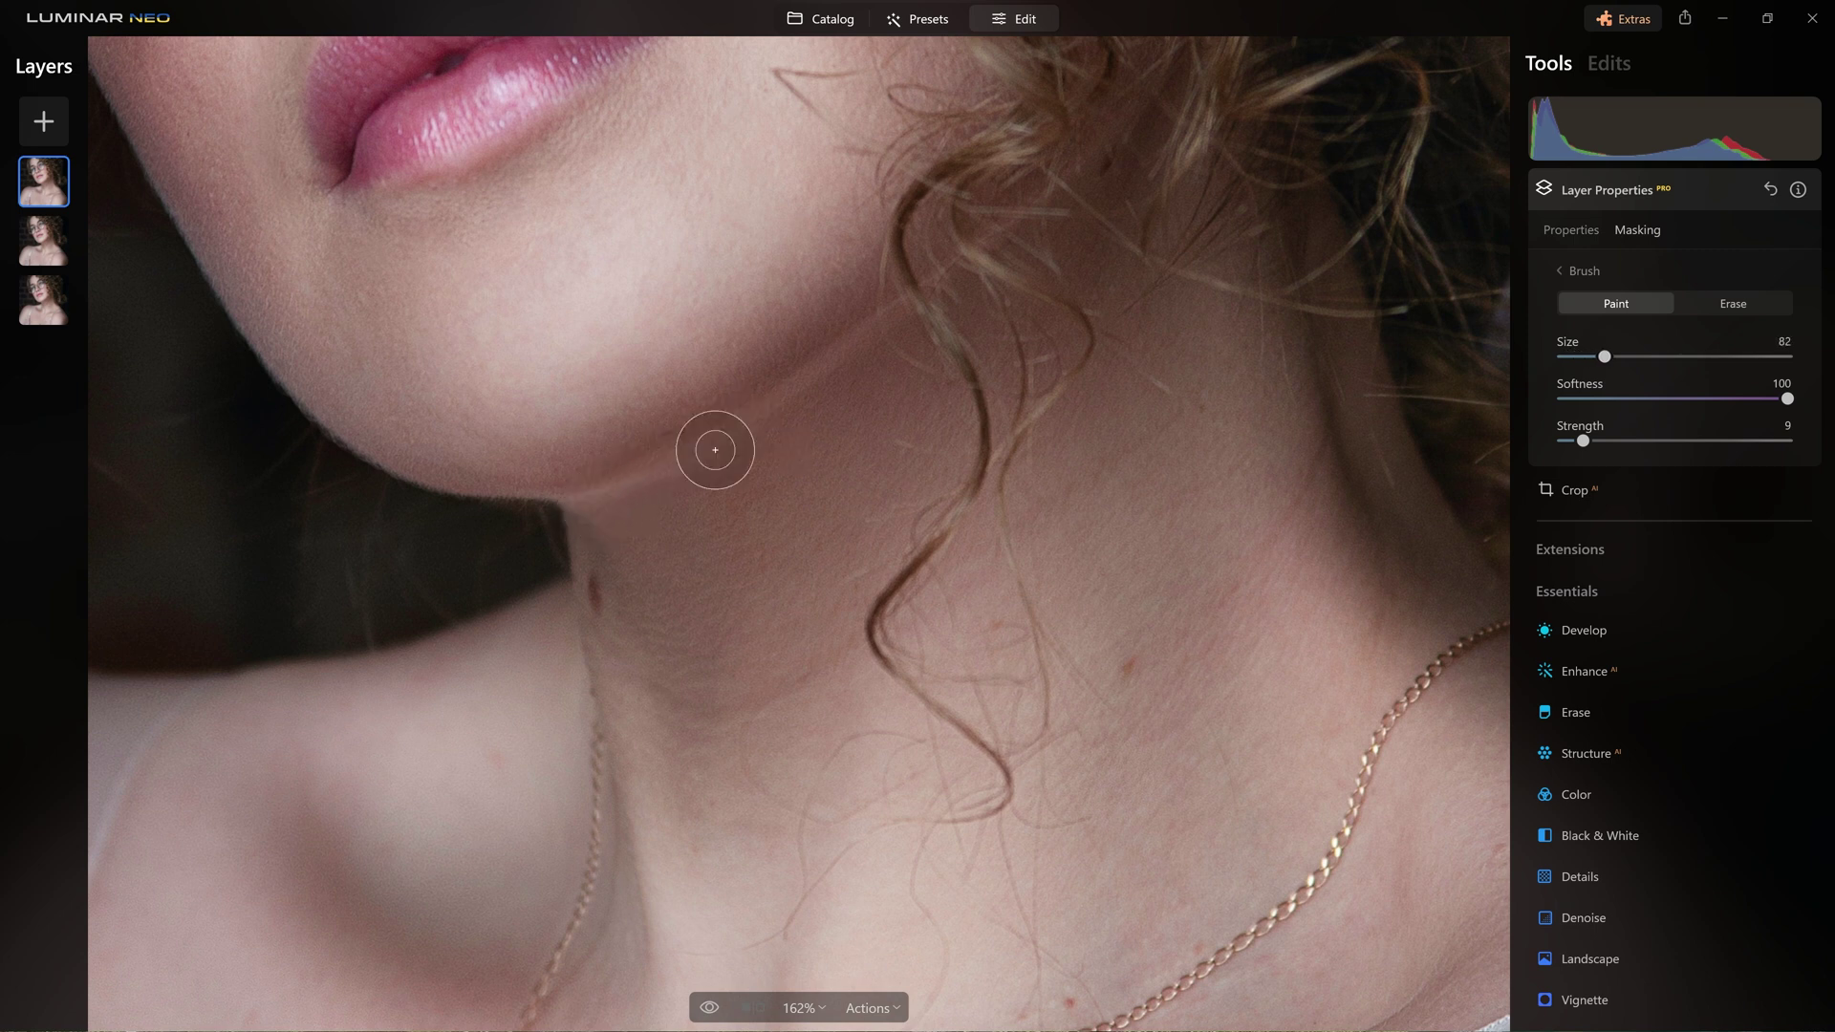
mouse_move(616, 492)
mouse_down()
mouse_move(1121, 87)
mouse_move(990, 382)
mouse_up()
Step: Set the mask brush to 46 and brighten the curls running from the forehead hairline past the glasses
scroll(967, 325, down, 2)
scroll(967, 325, down, 2)
key(ctrl+0)
scroll(984, 315, up, 4)
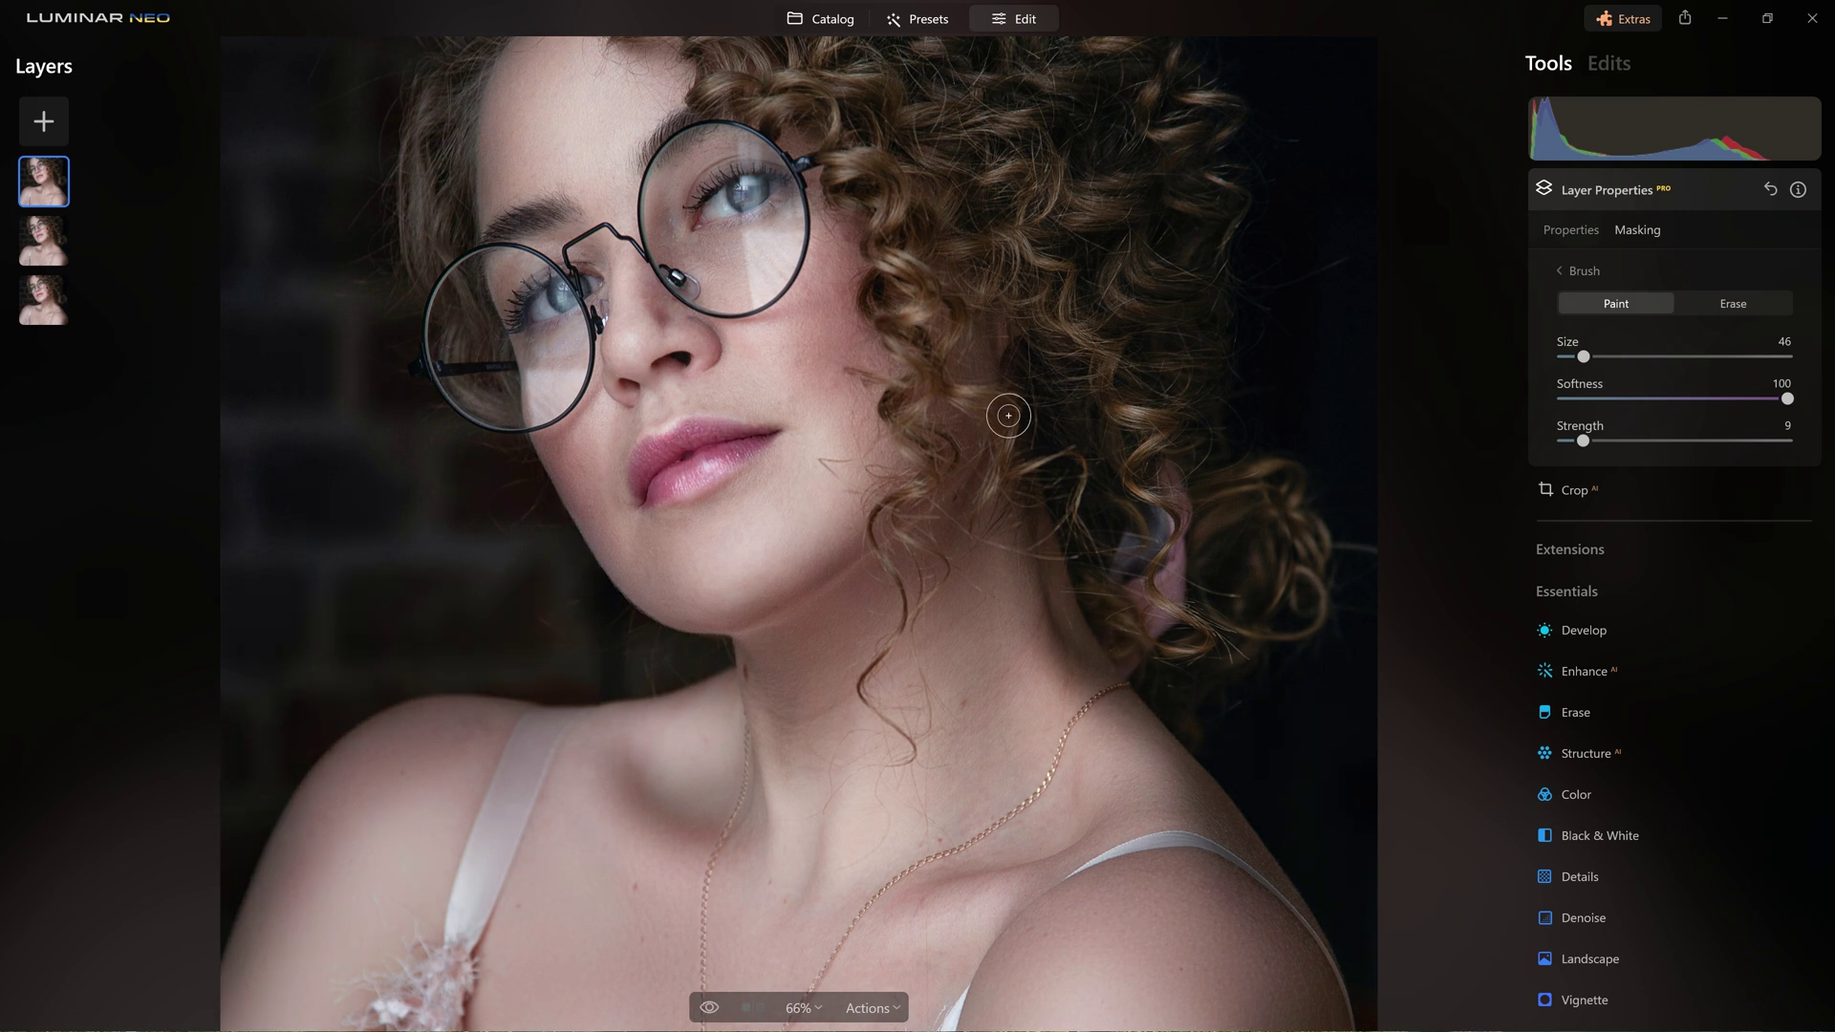
scroll(1008, 415, down, 1)
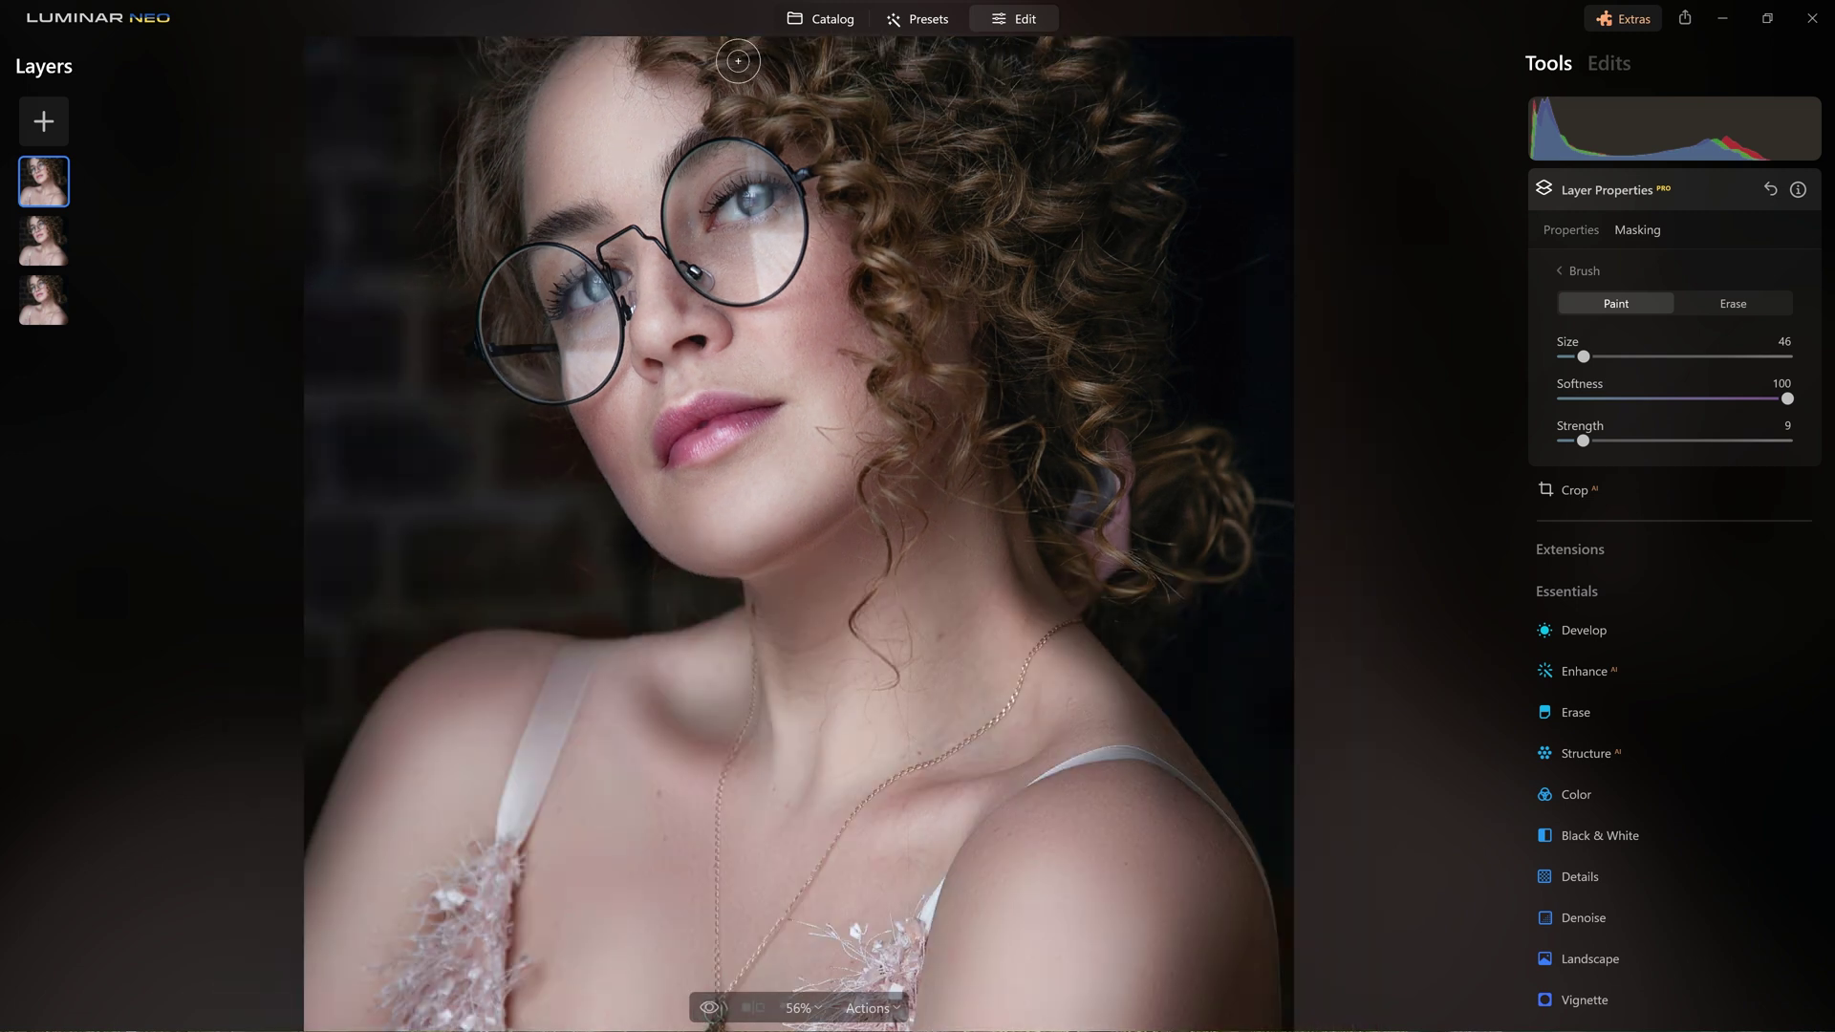
mouse_move(740, 62)
mouse_down()
mouse_move(792, 75)
mouse_move(738, 104)
mouse_move(848, 157)
mouse_move(844, 184)
mouse_move(888, 215)
mouse_move(877, 252)
mouse_move(917, 392)
mouse_move(912, 216)
mouse_up()
Step: Reduce the mask brush to 22 and paint highlights along individual curls above and beside the glasses
key(bracketleft)
key(bracketleft)
key(bracketleft)
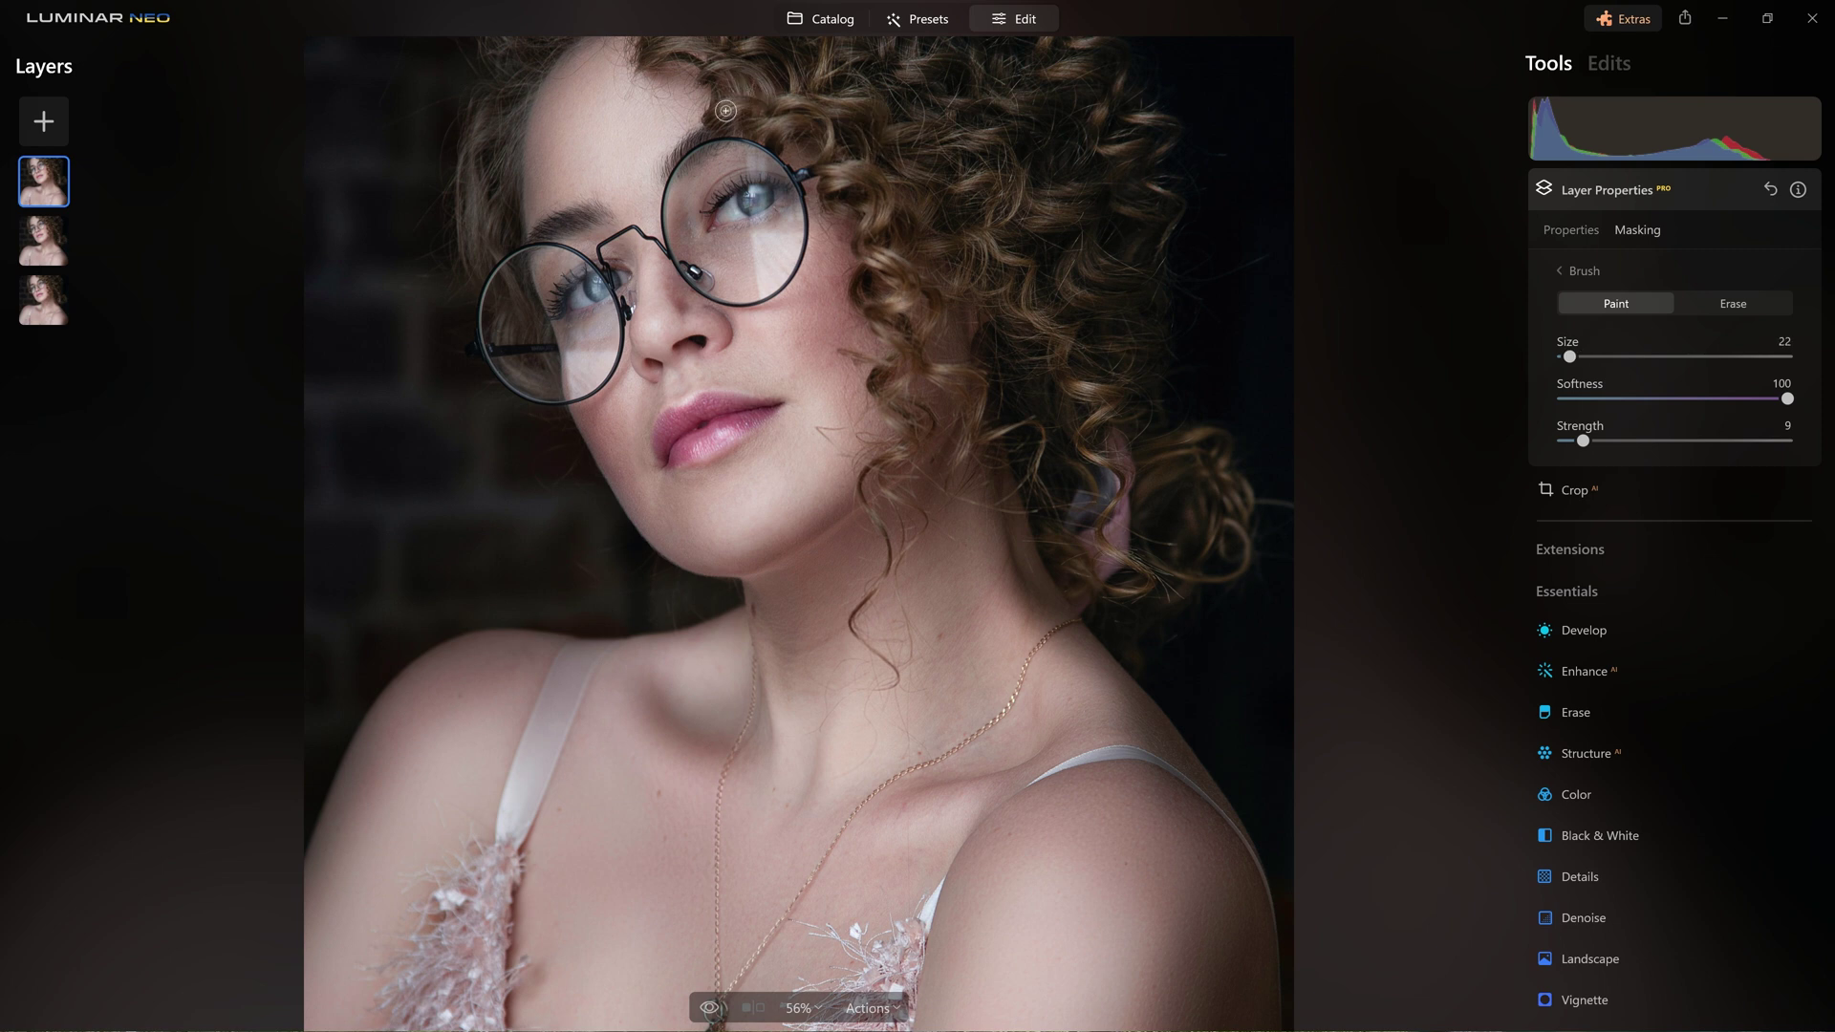
click(727, 109)
mouse_move(731, 105)
mouse_down()
mouse_move(868, 135)
mouse_move(838, 178)
mouse_move(903, 269)
mouse_move(920, 438)
mouse_move(944, 370)
mouse_move(913, 364)
mouse_move(877, 241)
mouse_up()
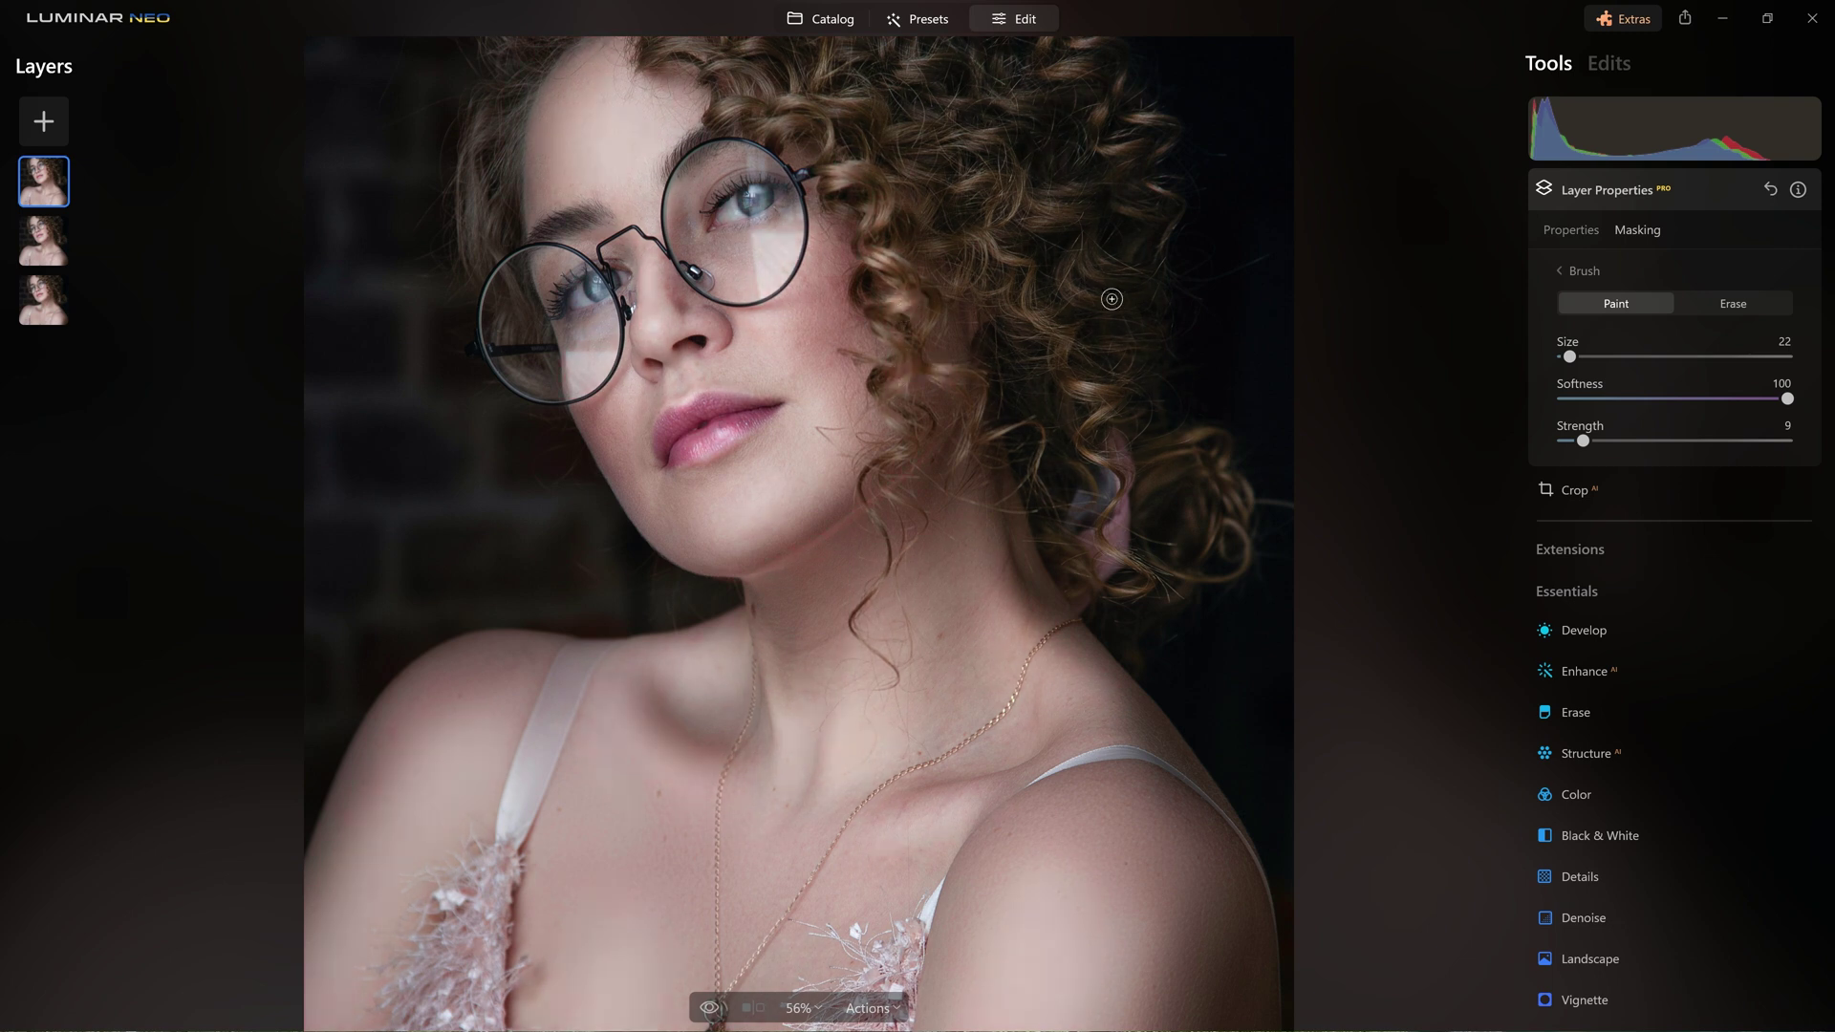
scroll(917, 286, up, 2)
scroll(886, 239, down, 3)
drag(820, 124, 898, 306)
scroll(629, 151, up, 4)
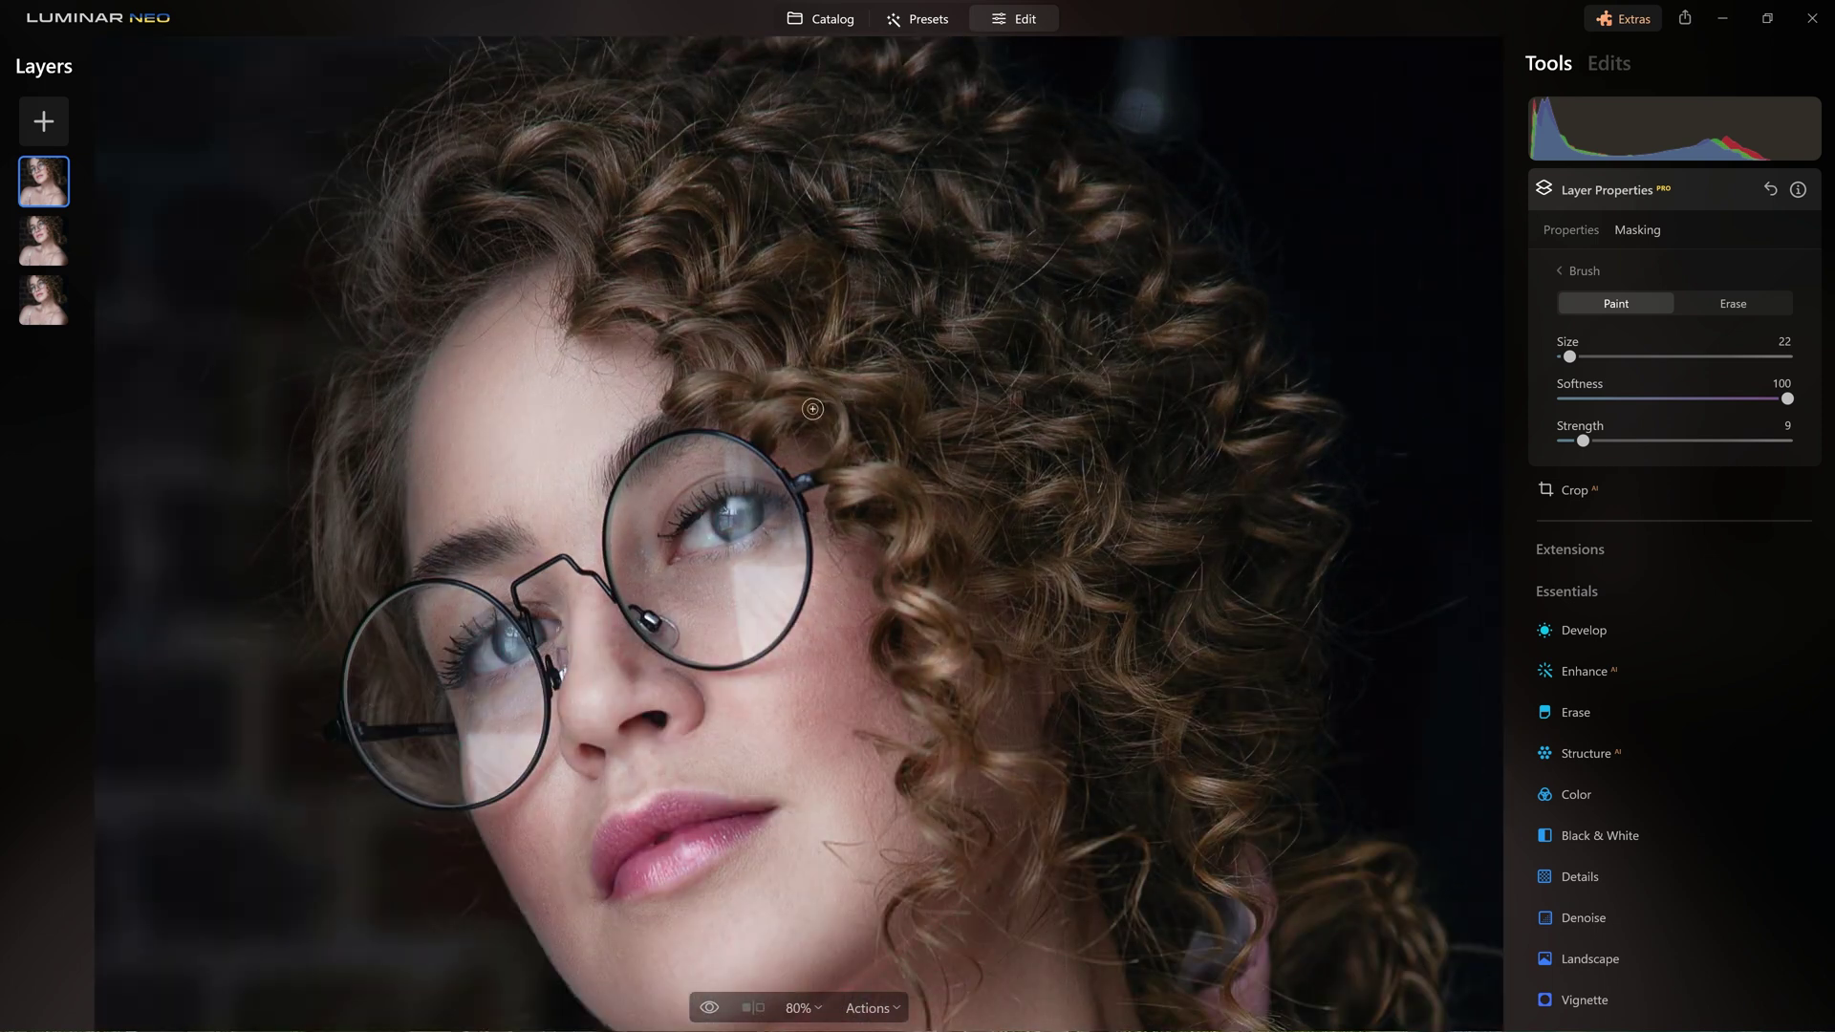
scroll(812, 410, down, 2)
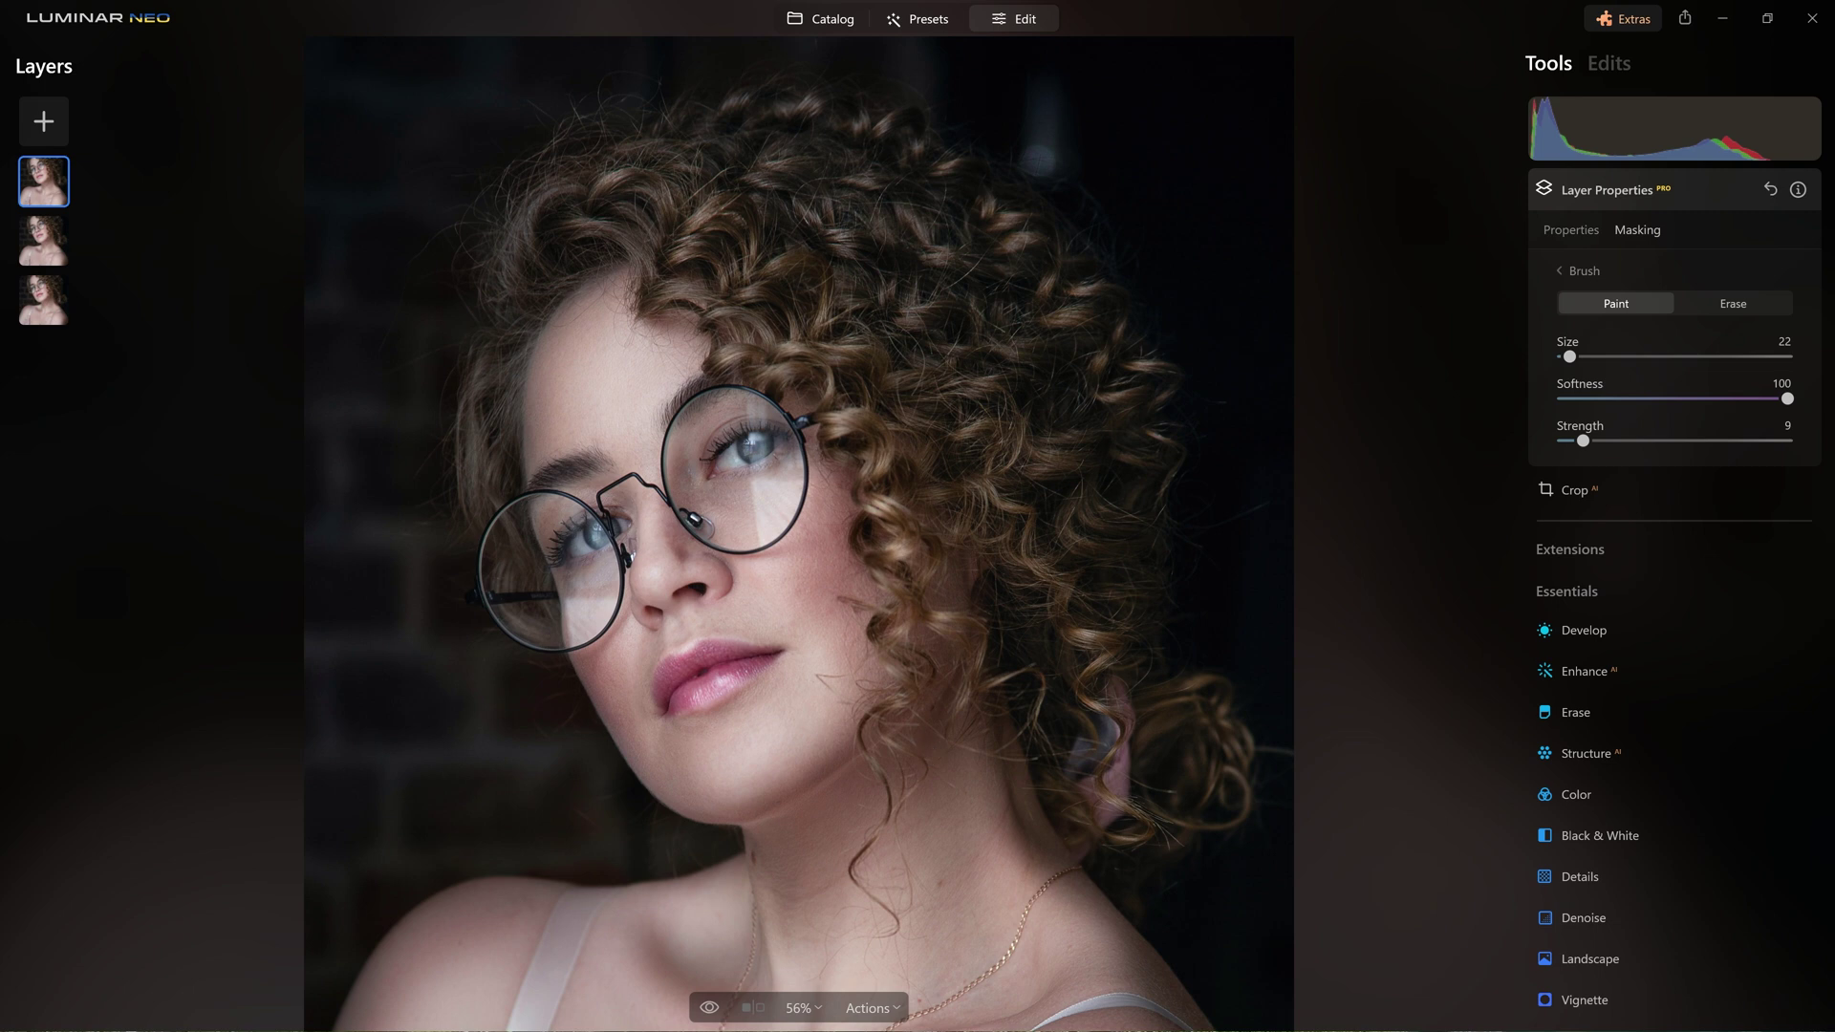
Step: Hide and show the Screen layer to compare the hair and face highlights, then close the layer's properties
click(43, 182)
right_click(46, 186)
click(59, 205)
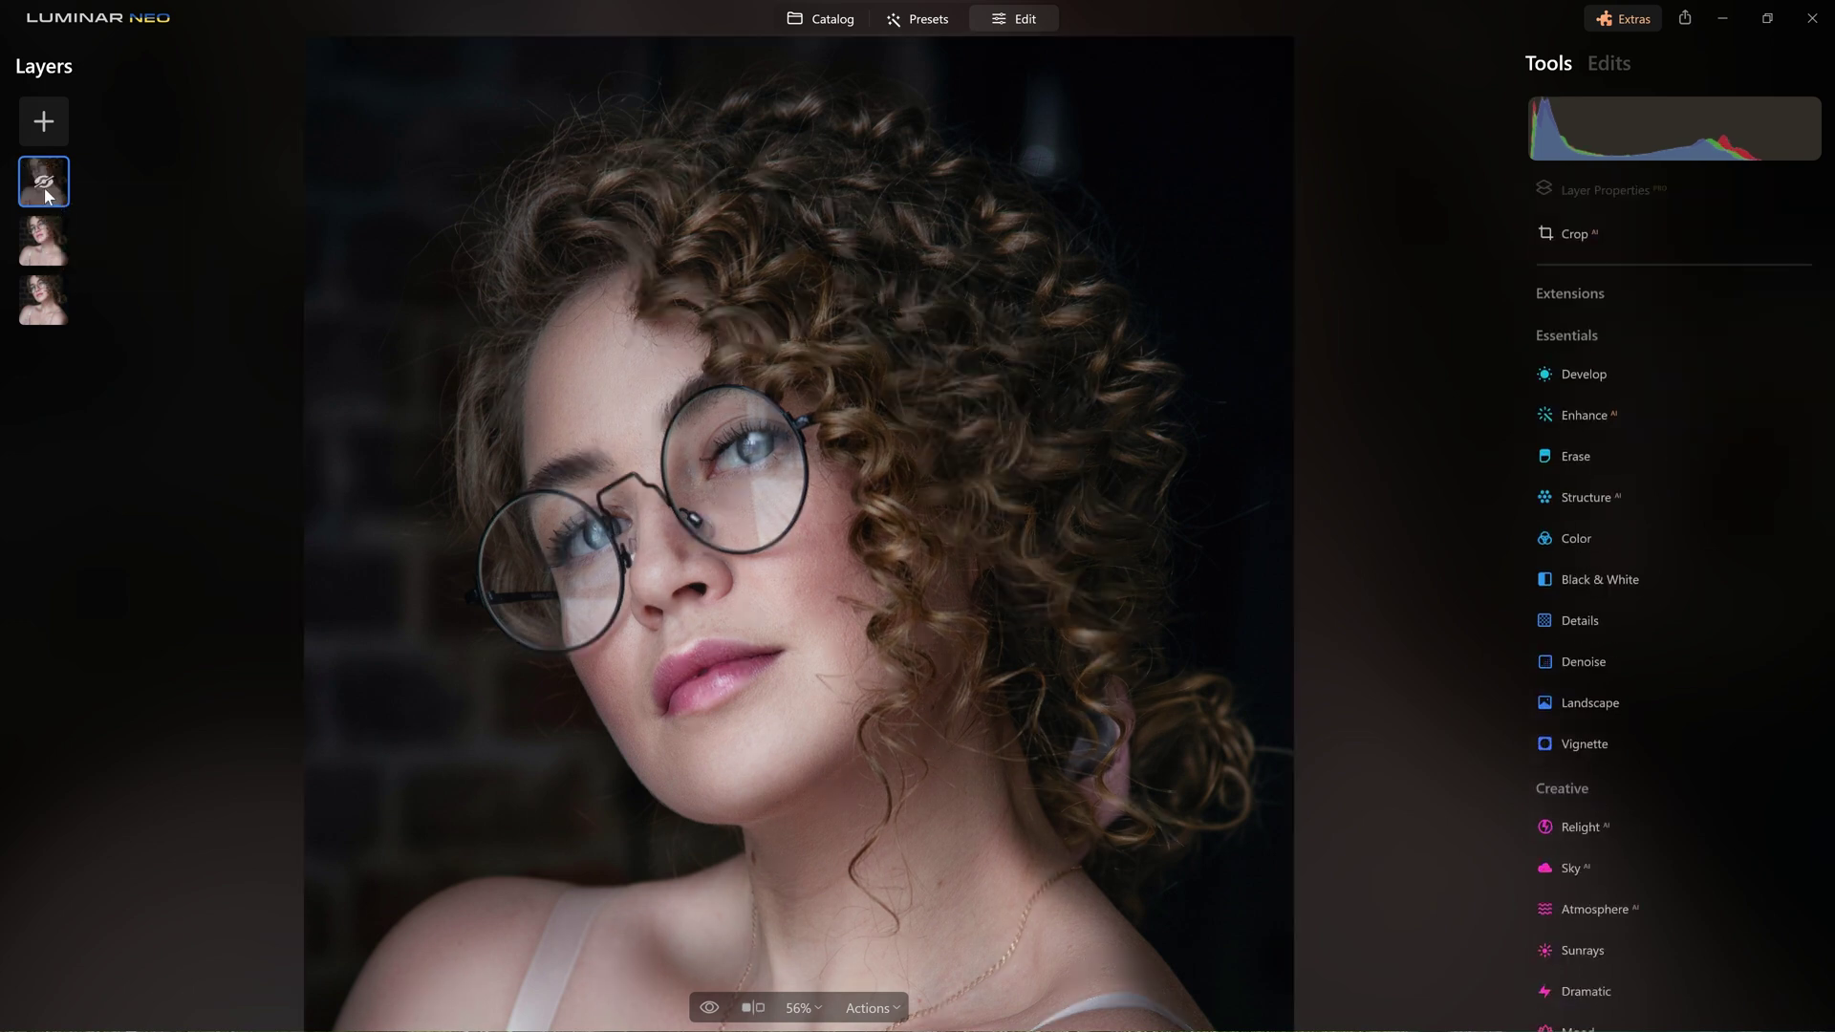
right_click(47, 184)
click(77, 202)
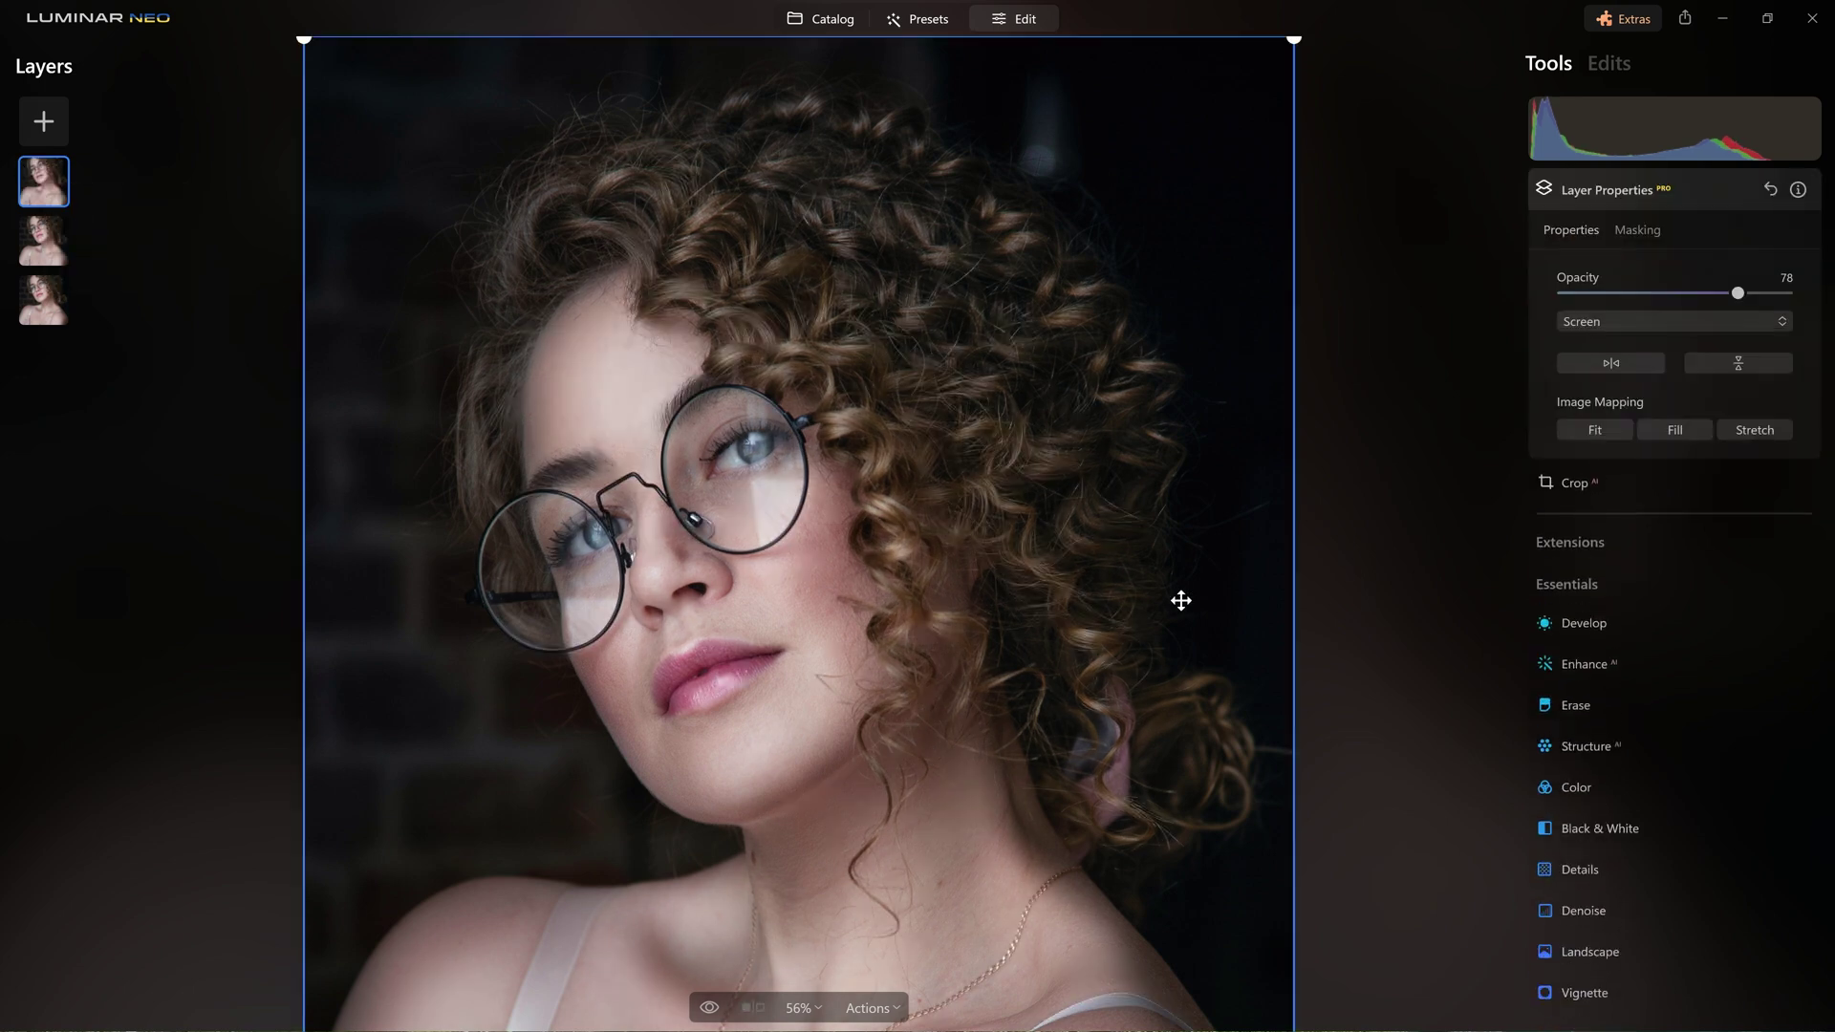
scroll(1020, 594, down, 2)
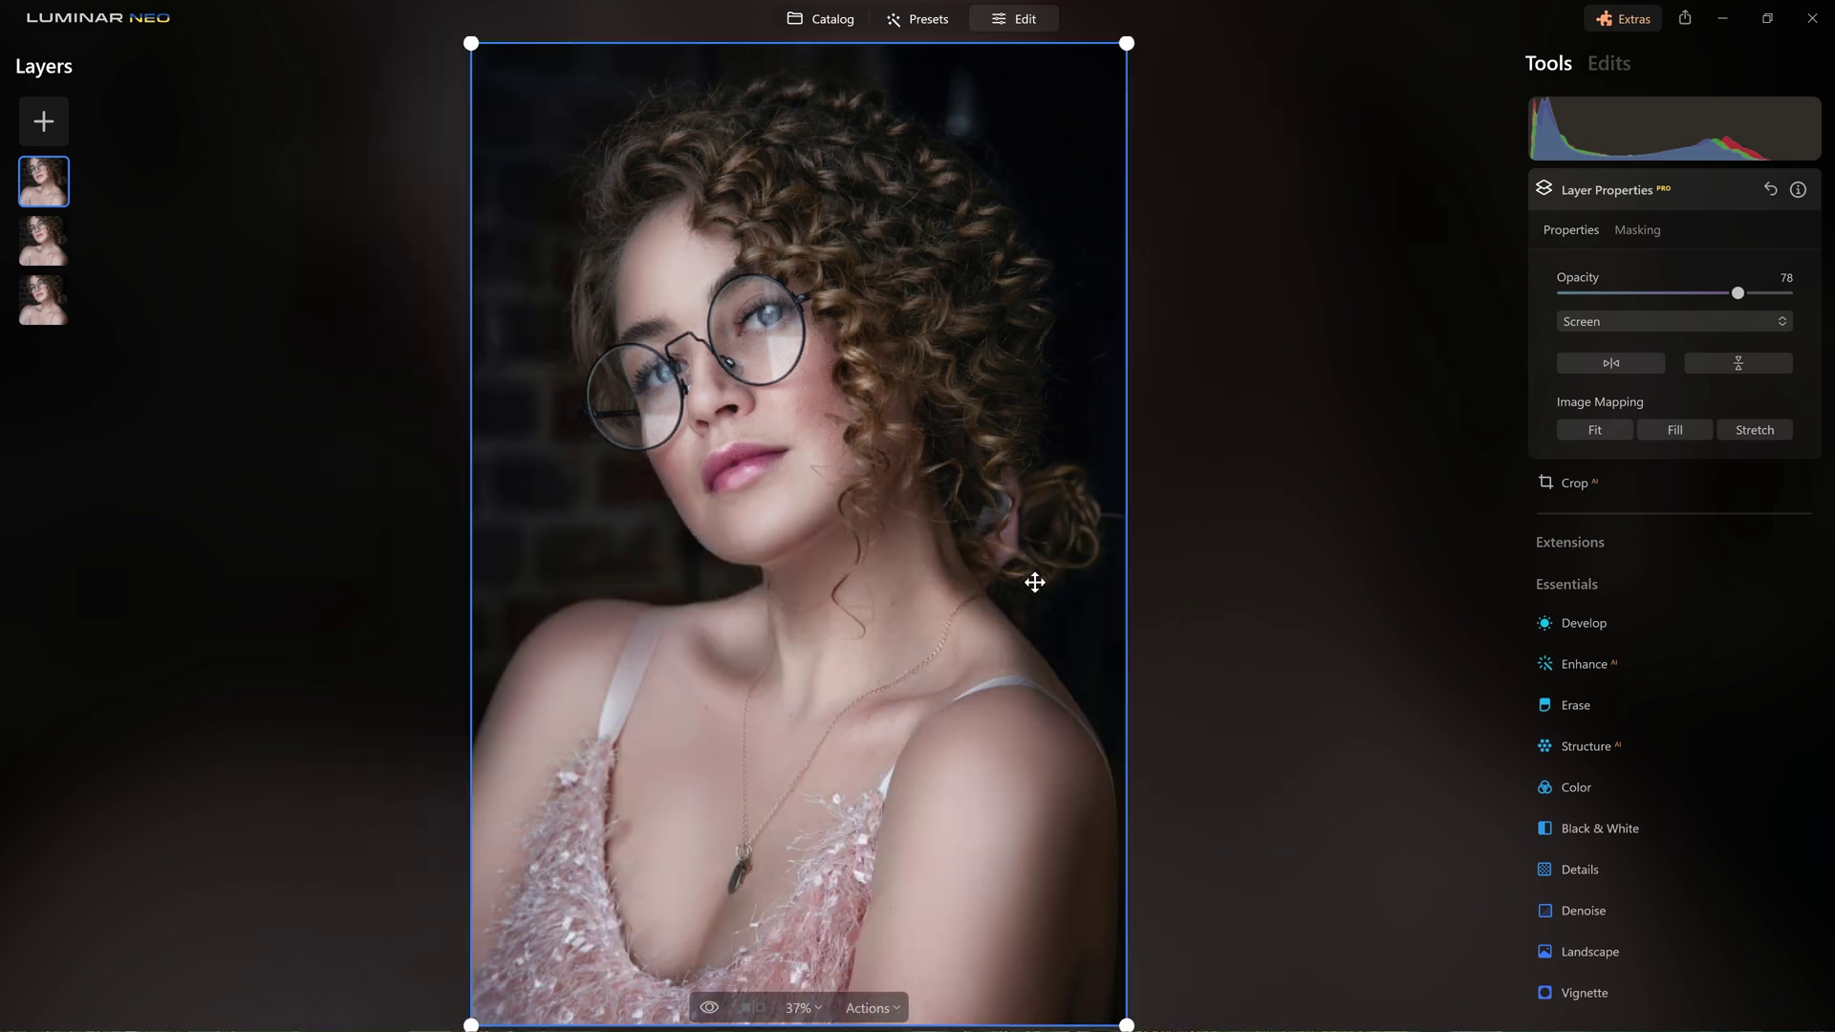
click(1600, 191)
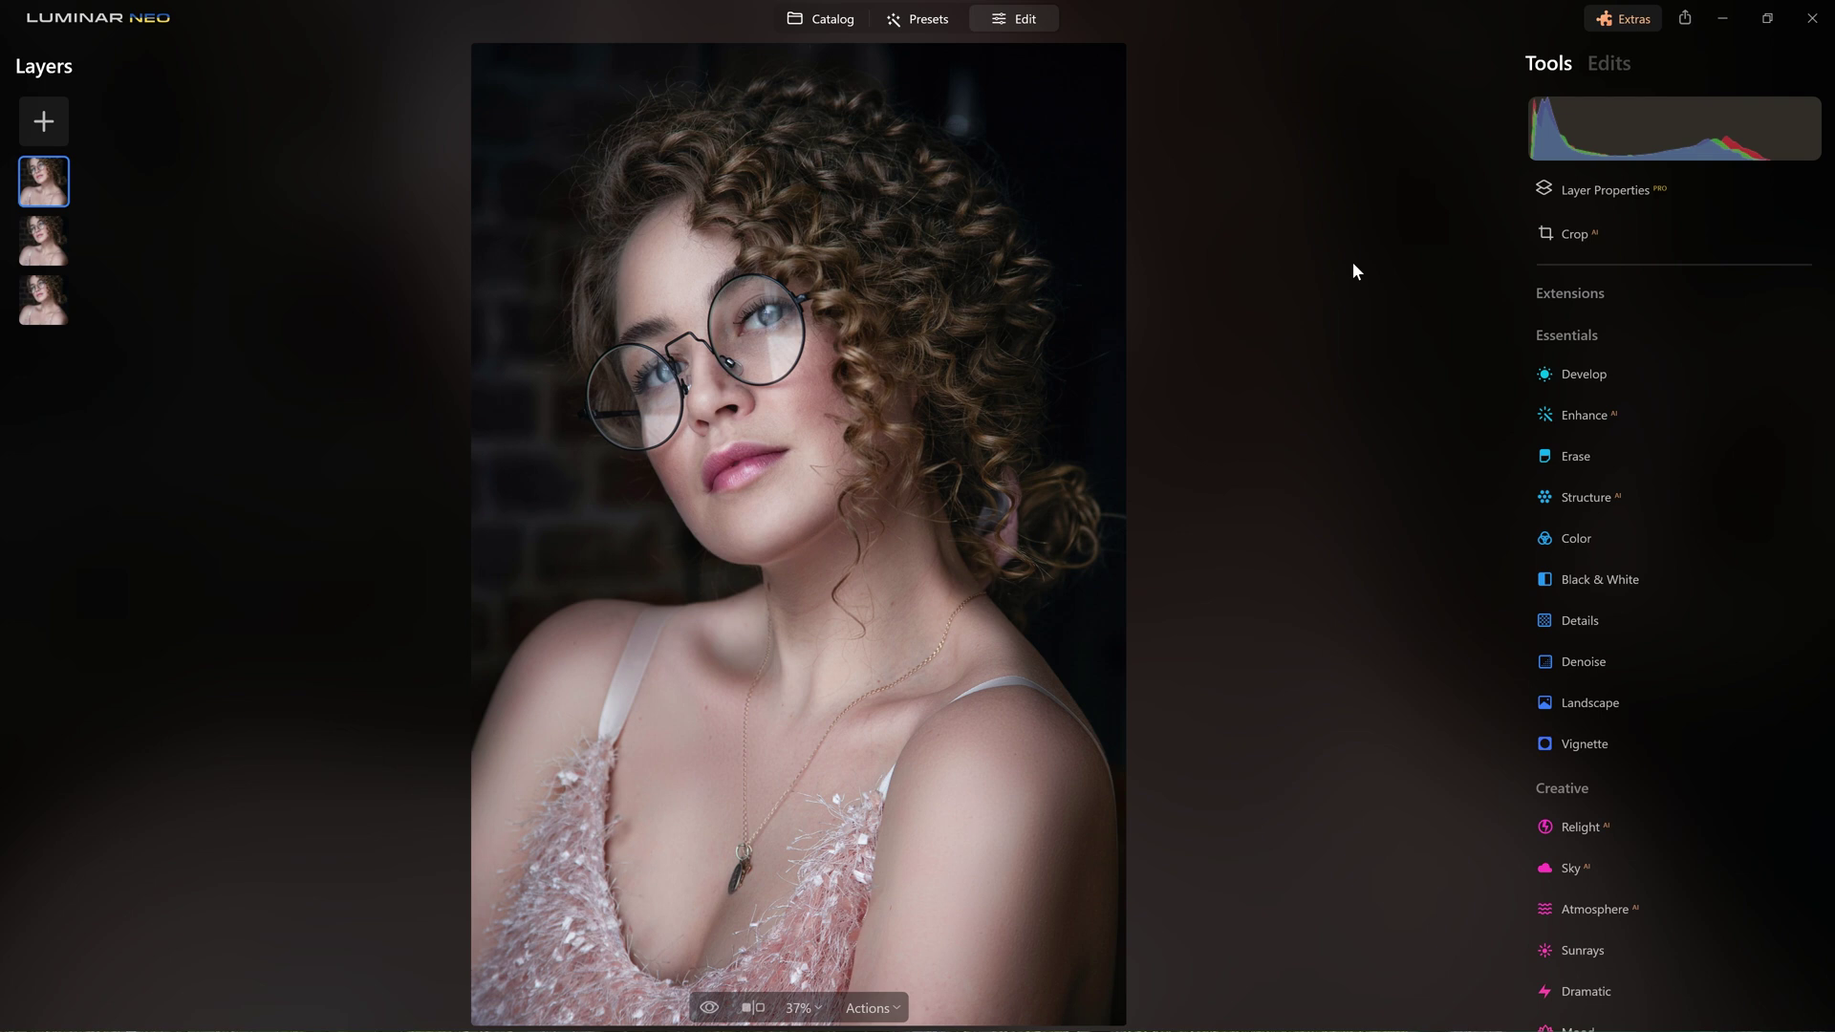
Step: Hide the top Screen layer and the Multiply layer below it to view the original portrait
right_click(31, 208)
click(65, 225)
right_click(56, 232)
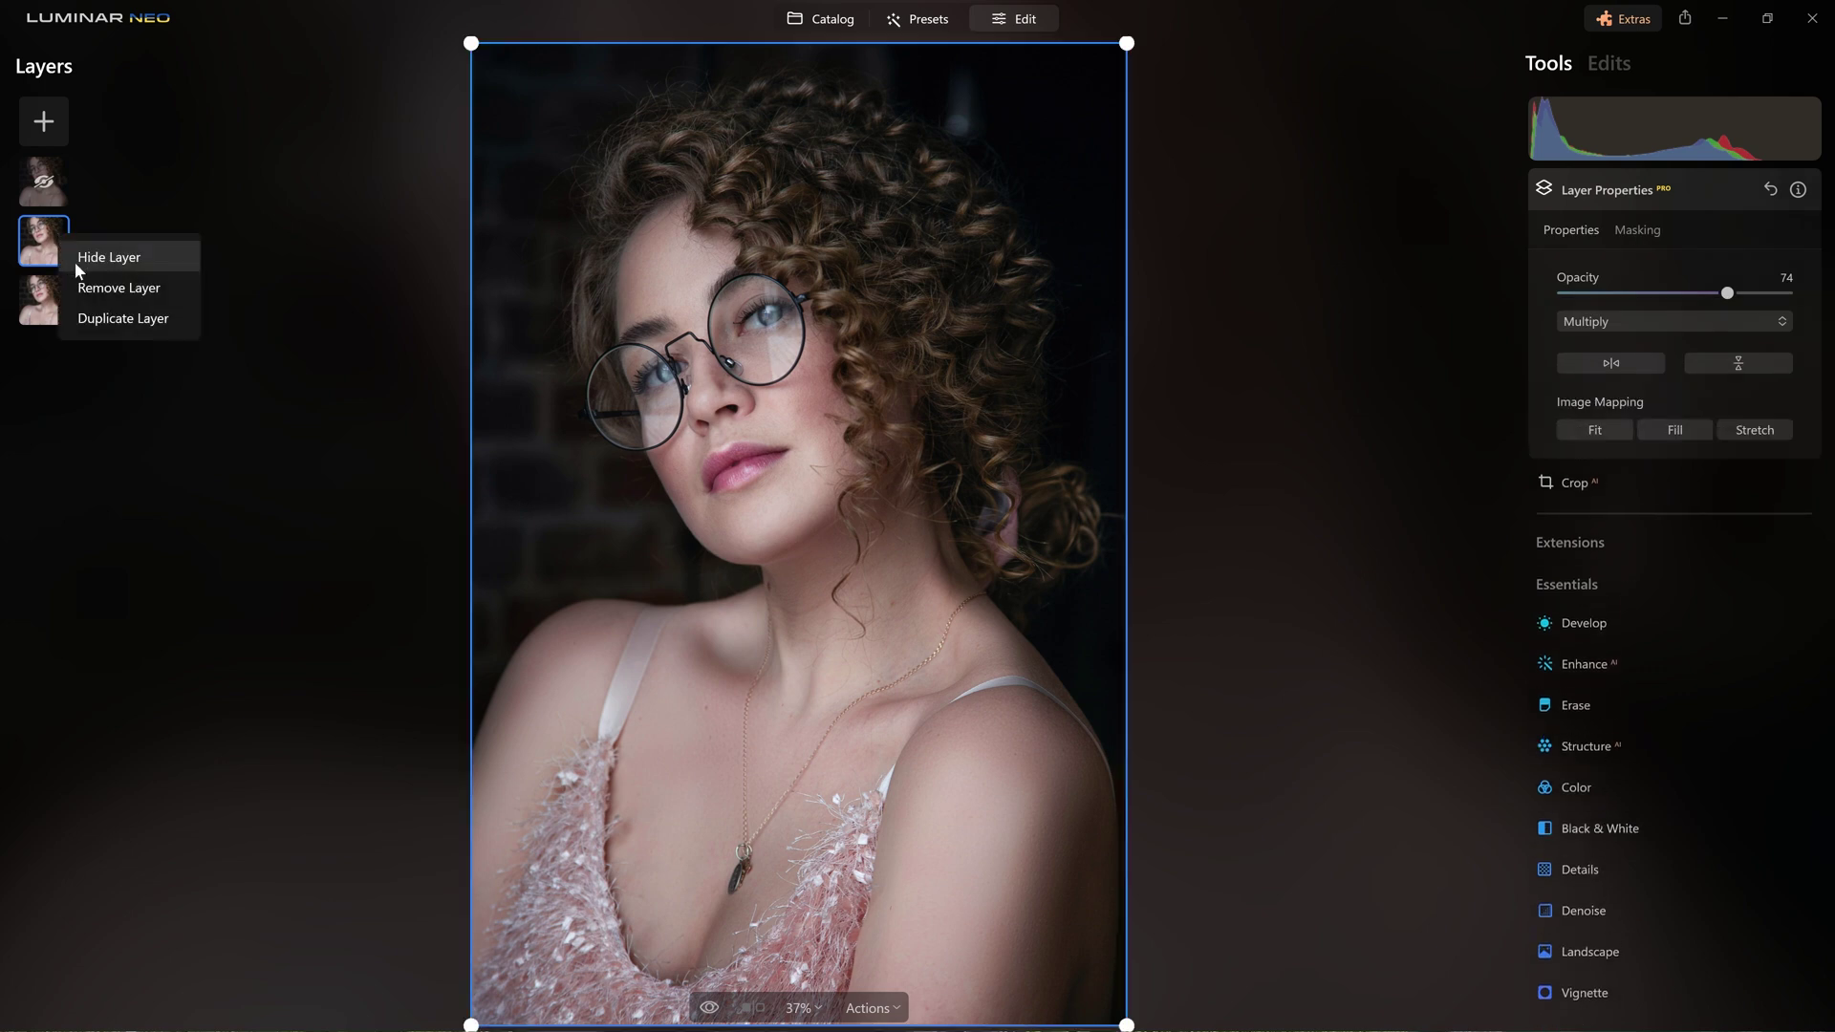
click(77, 258)
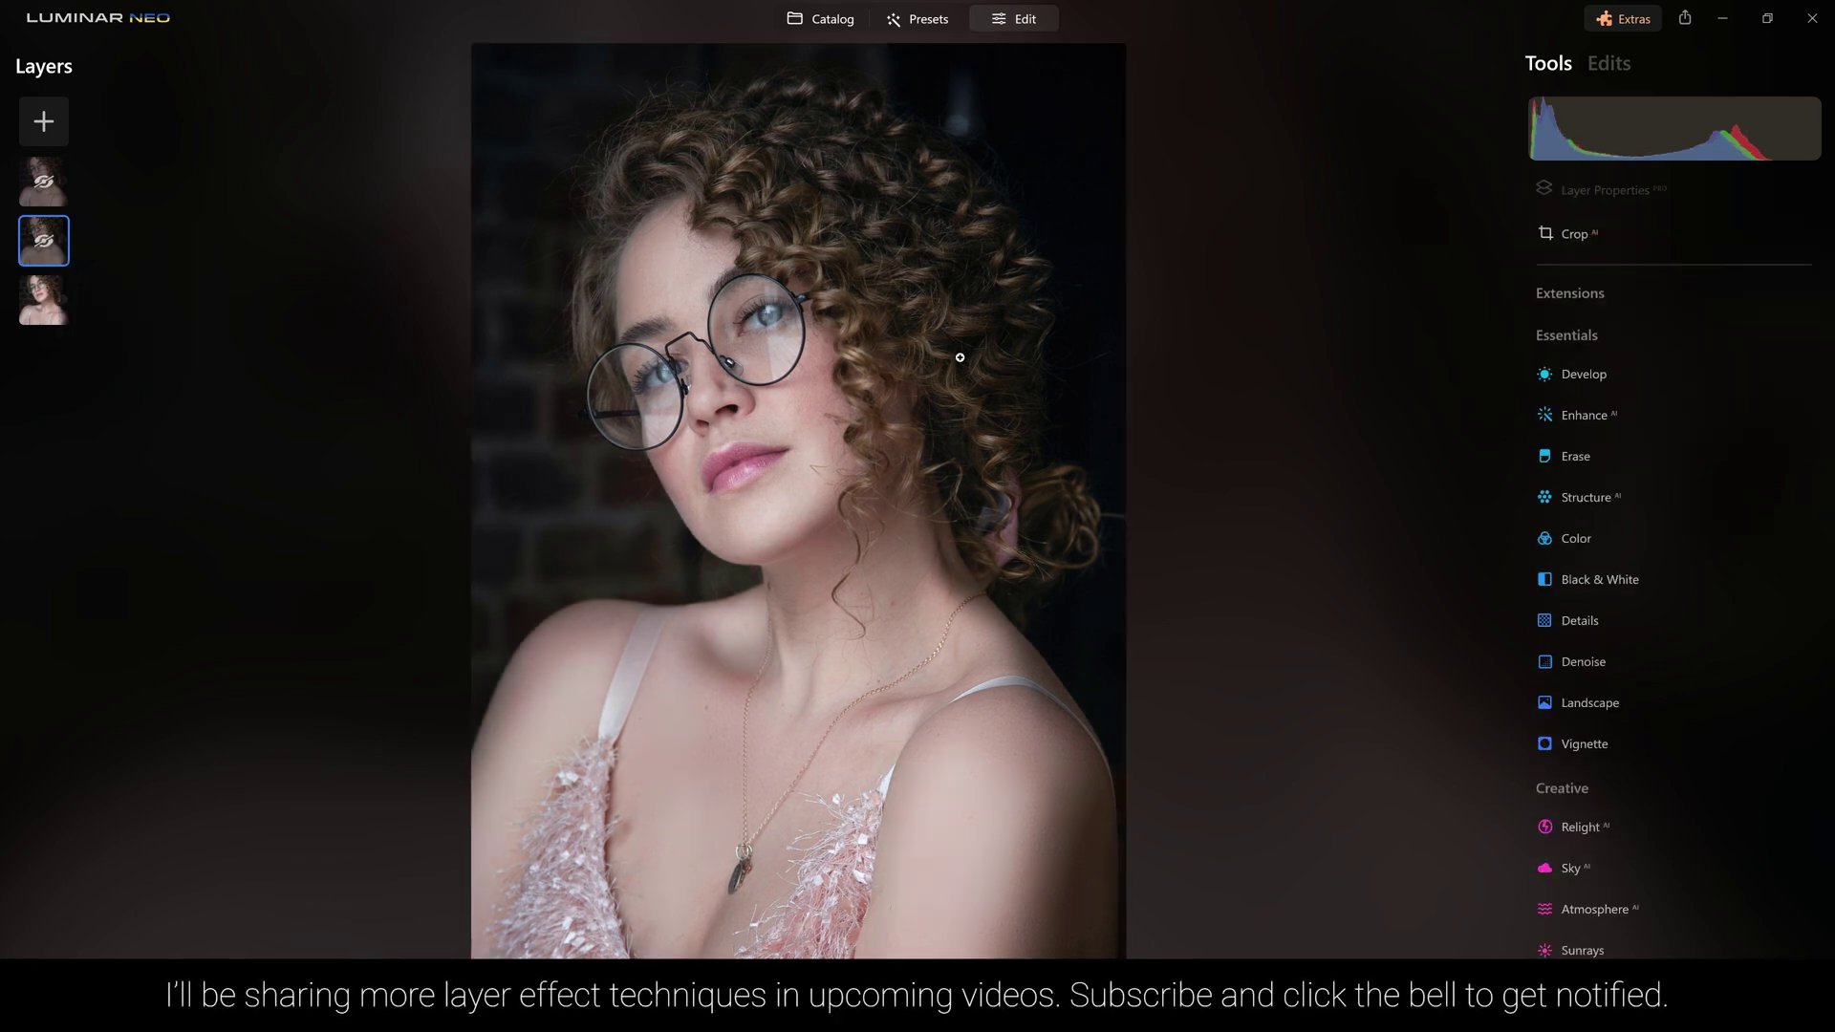
Step: Show the Screen layer on its own over the original, and hide it again to compare its highlights
click(43, 191)
right_click(44, 192)
click(90, 211)
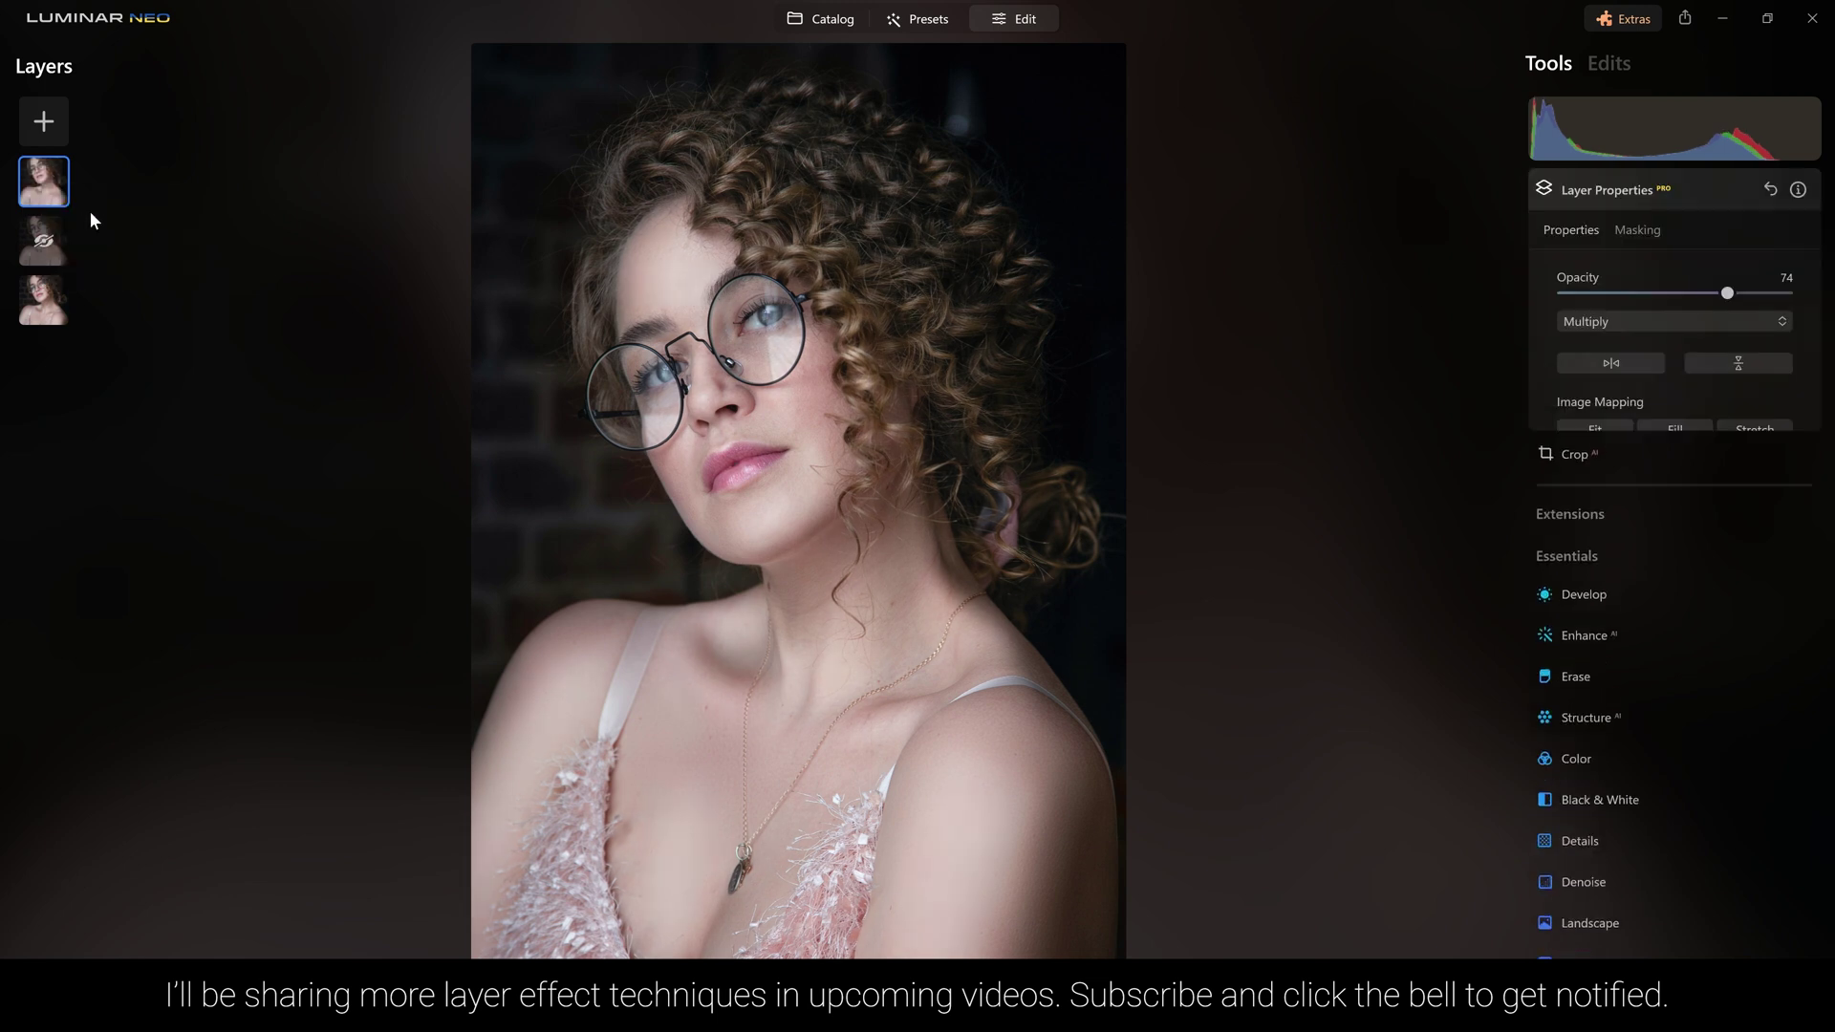
right_click(56, 194)
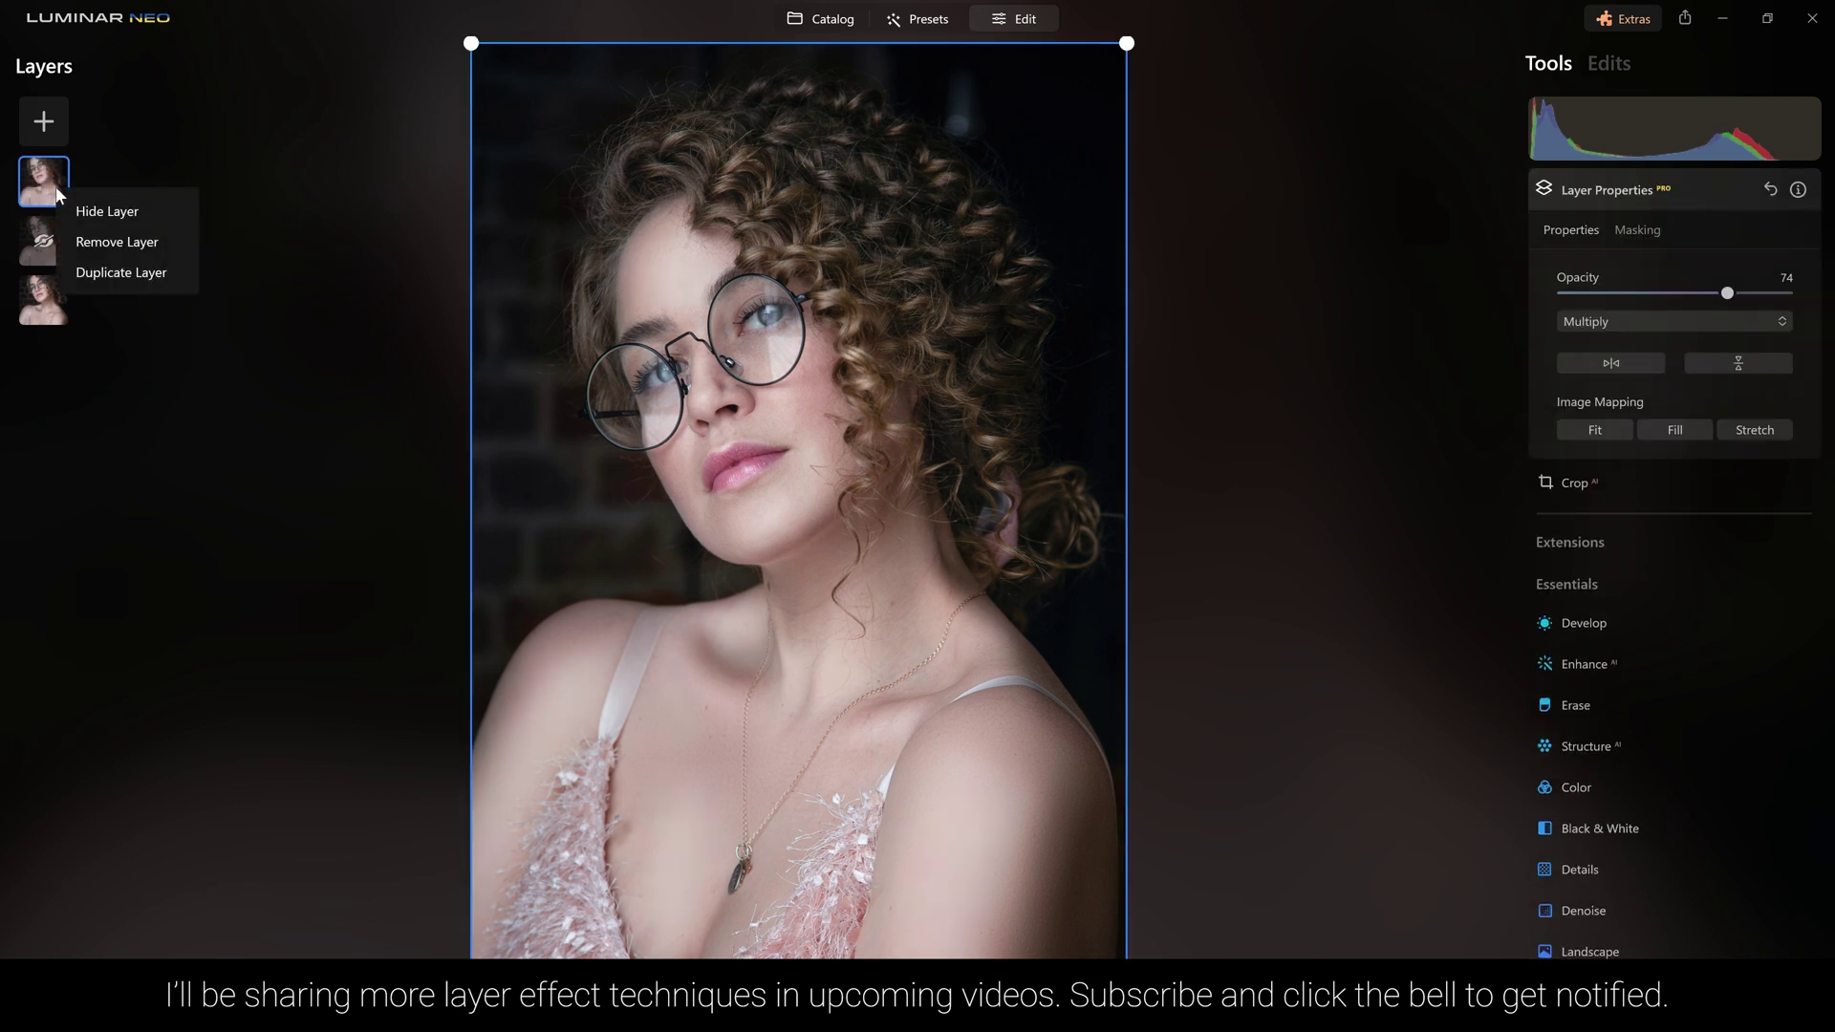
click(84, 209)
Step: Make the Screen layer and the Multiply layer visible again to view the complete dodge and burn effect
right_click(40, 195)
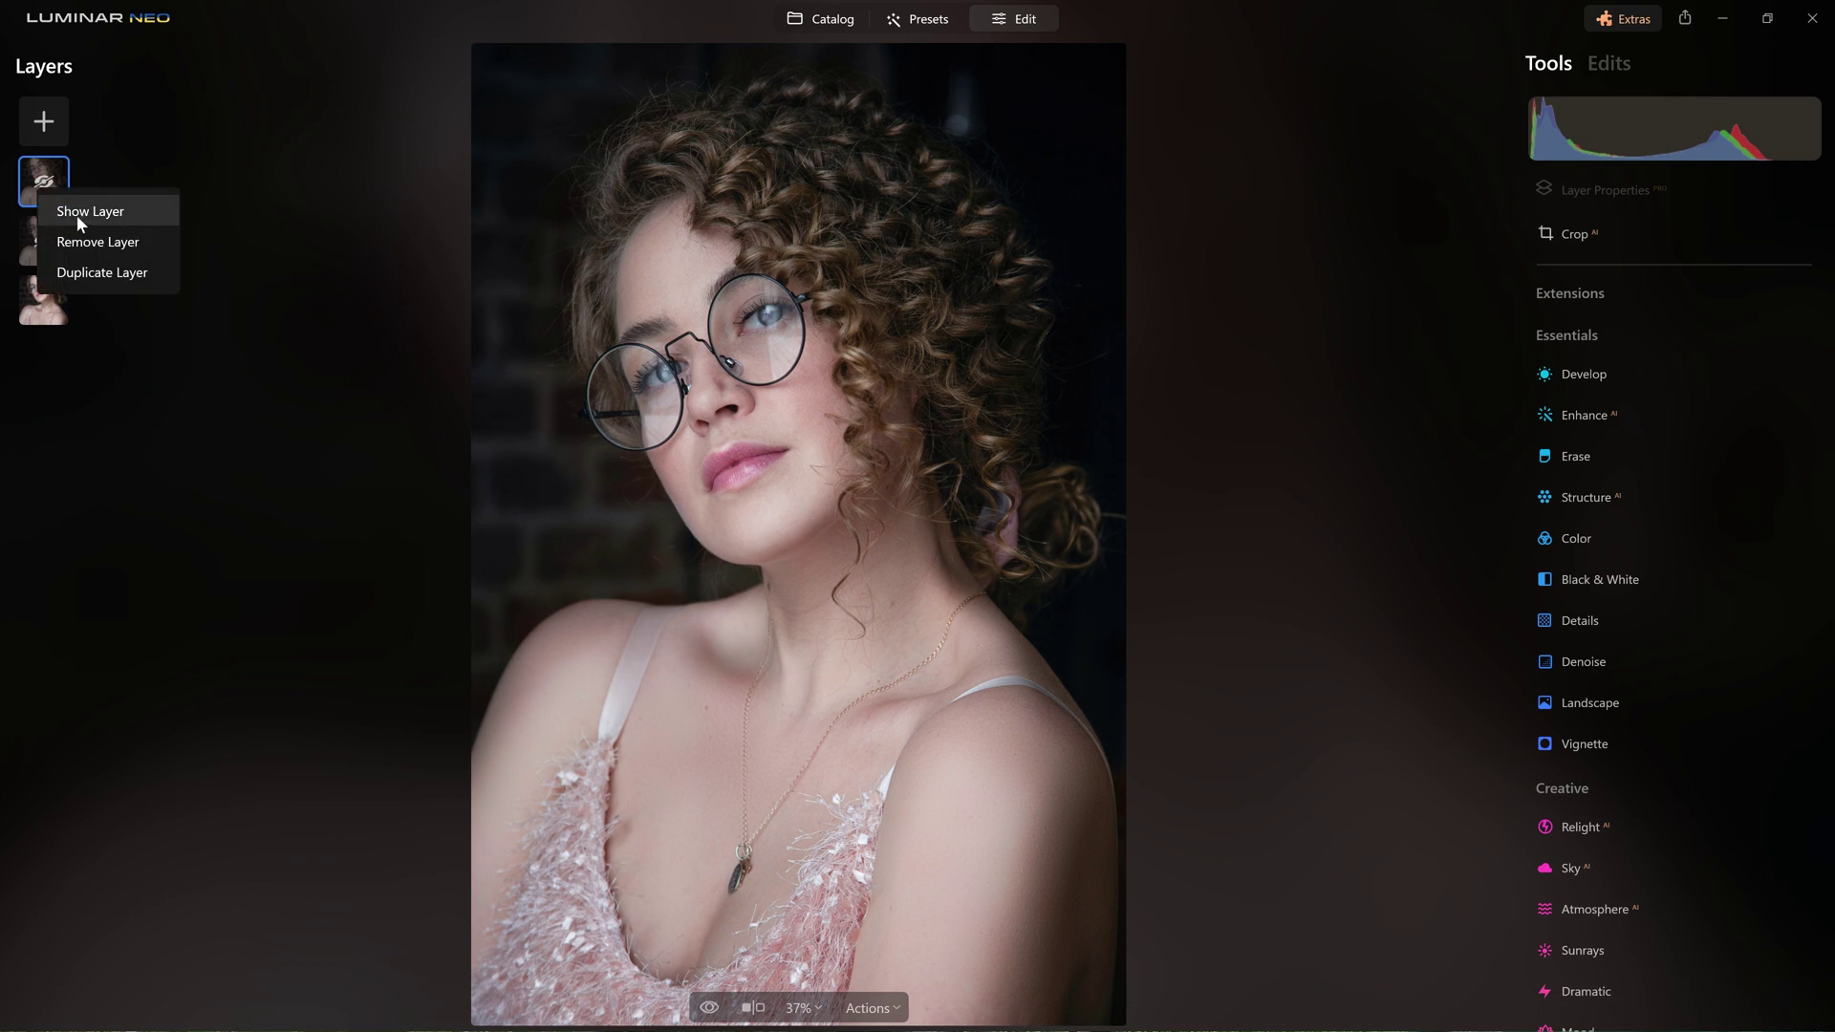
click(78, 215)
right_click(55, 241)
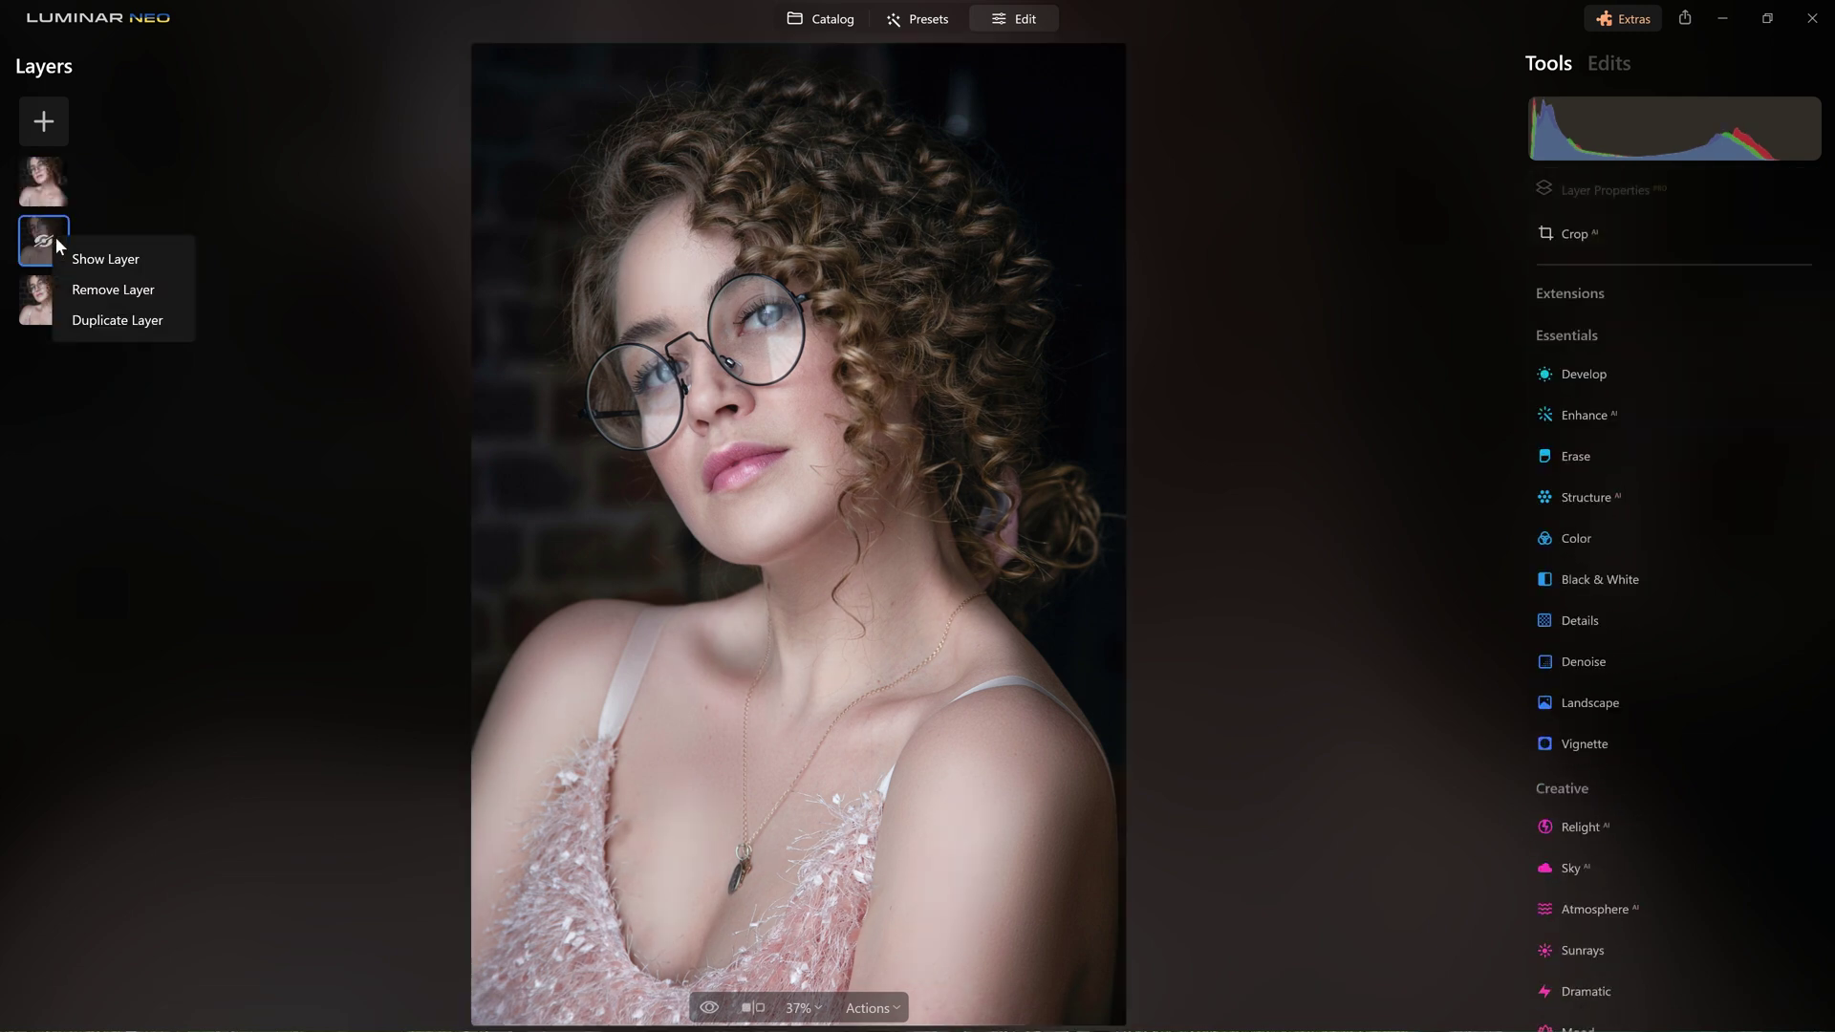
click(84, 262)
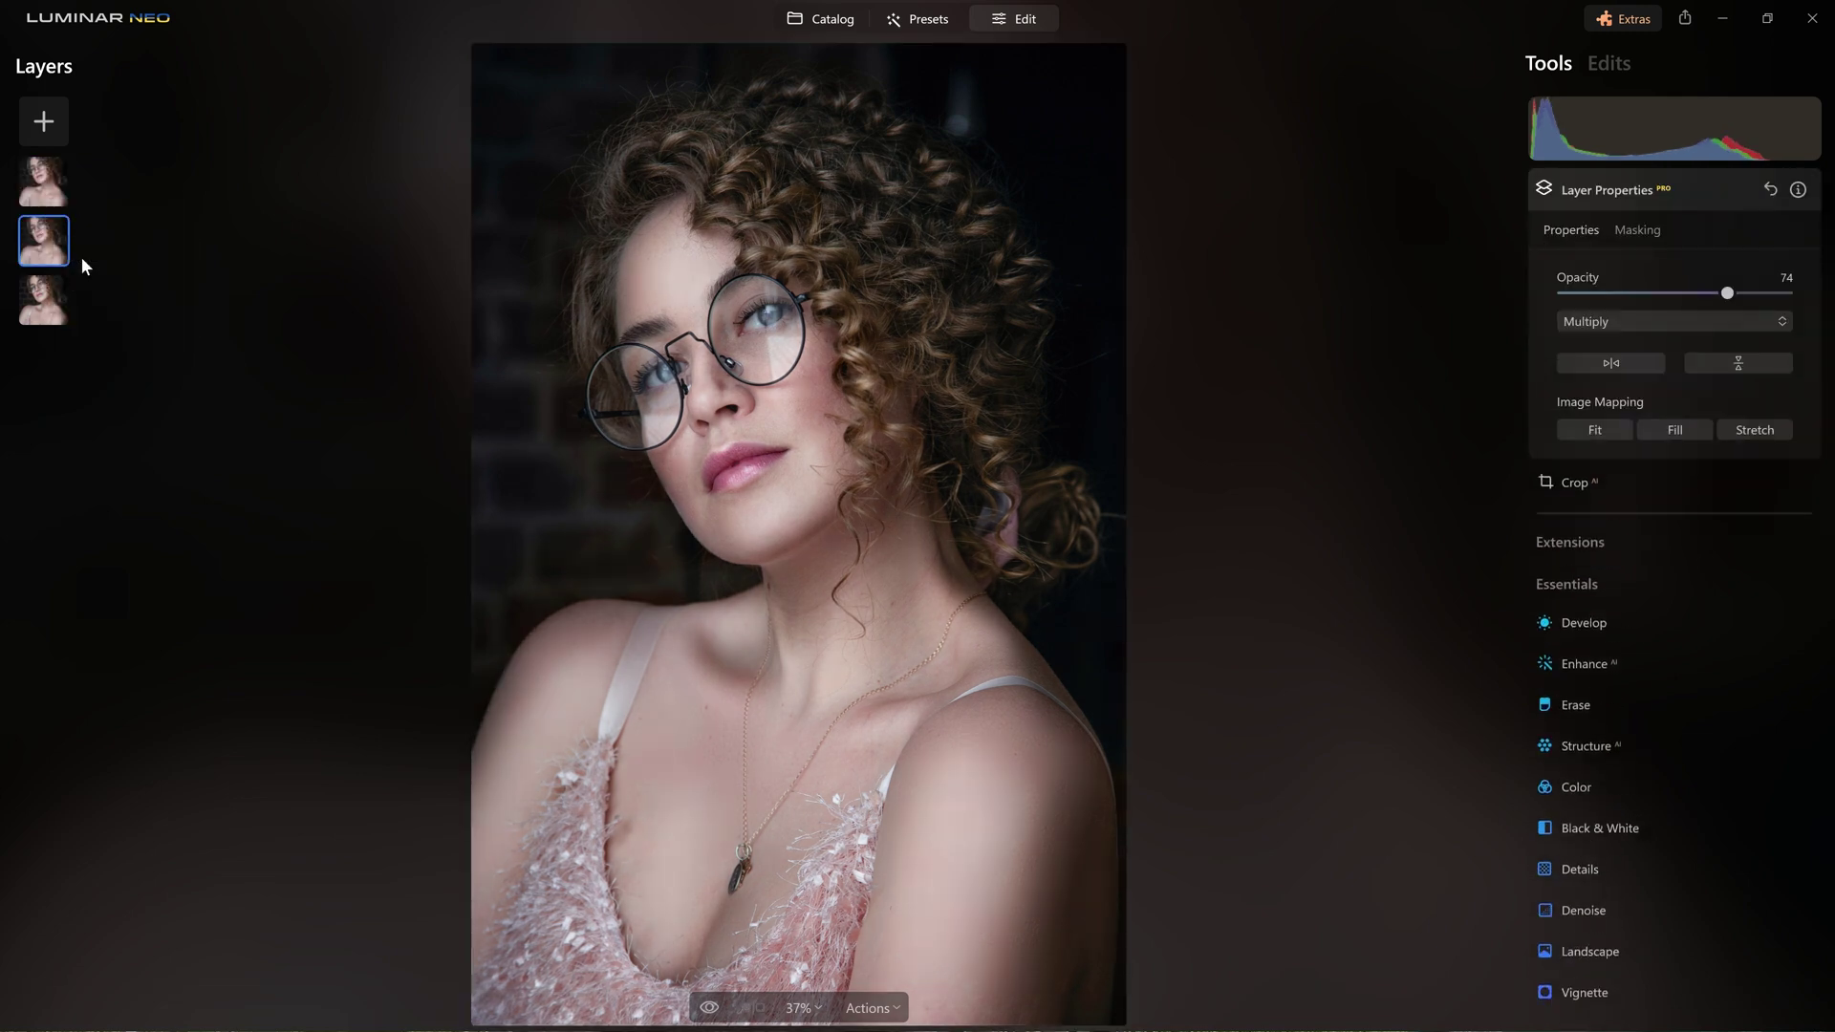